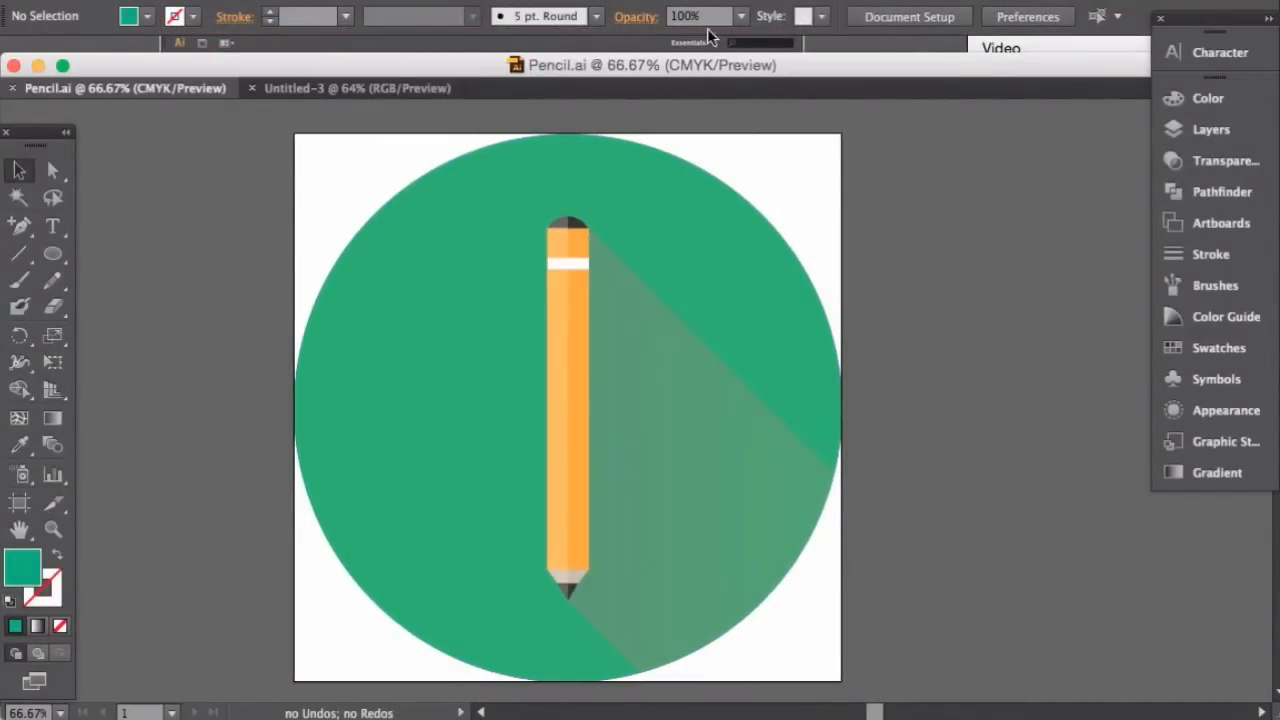
# - Move the document window up beneath the options bar and stretch it down to the full screen height
pyautogui.moveTo(726, 83); pyautogui.dragTo(722, 63)
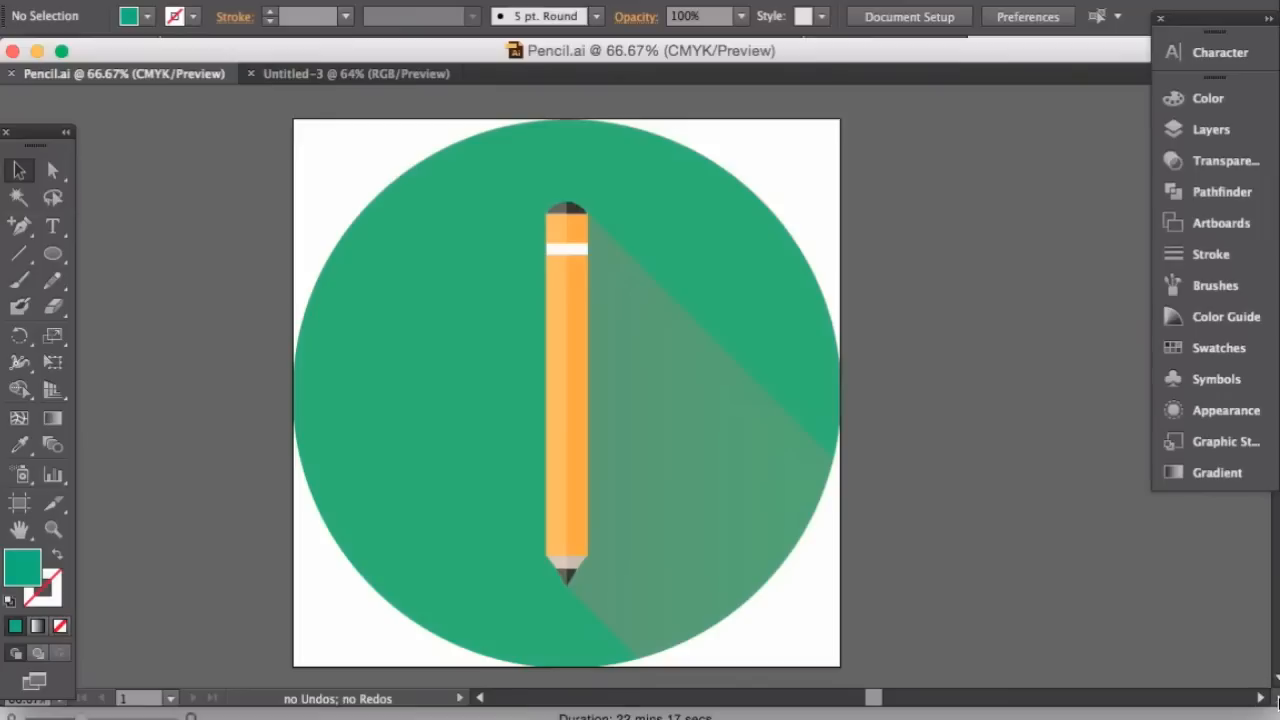
pyautogui.moveTo(1262, 699); pyautogui.dragTo(1262, 719)
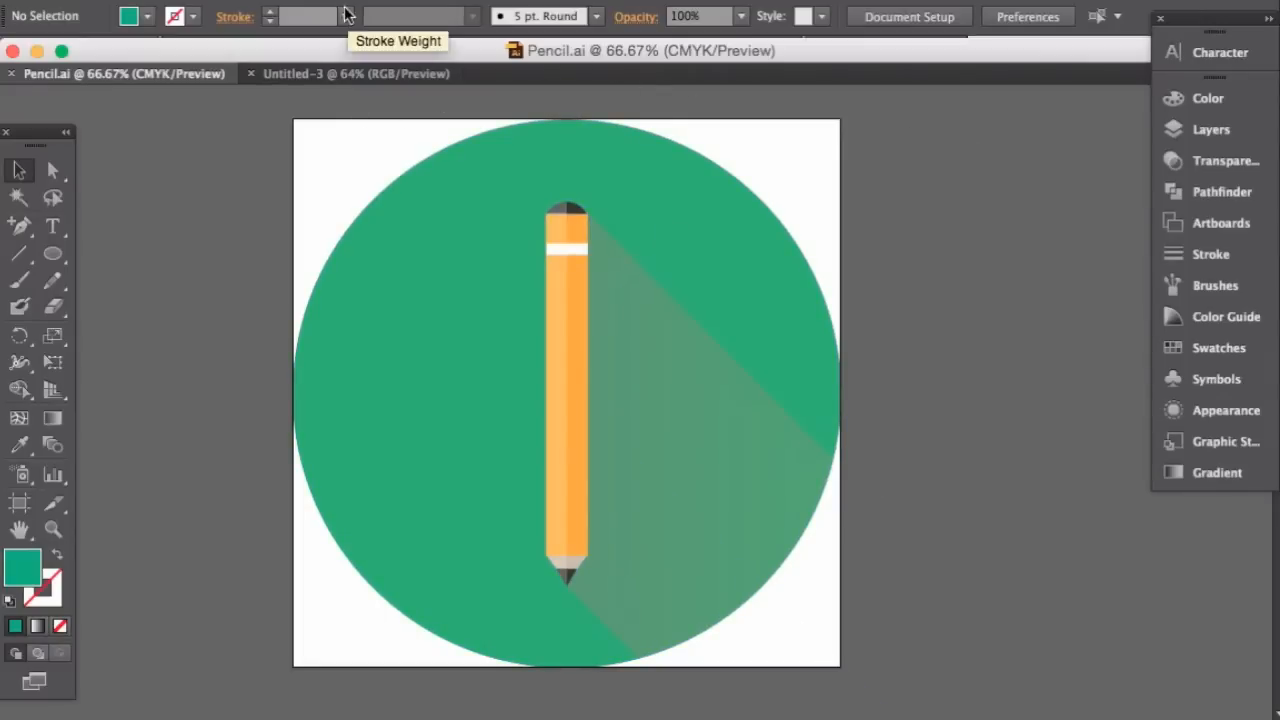
pyautogui.click(328, 74)
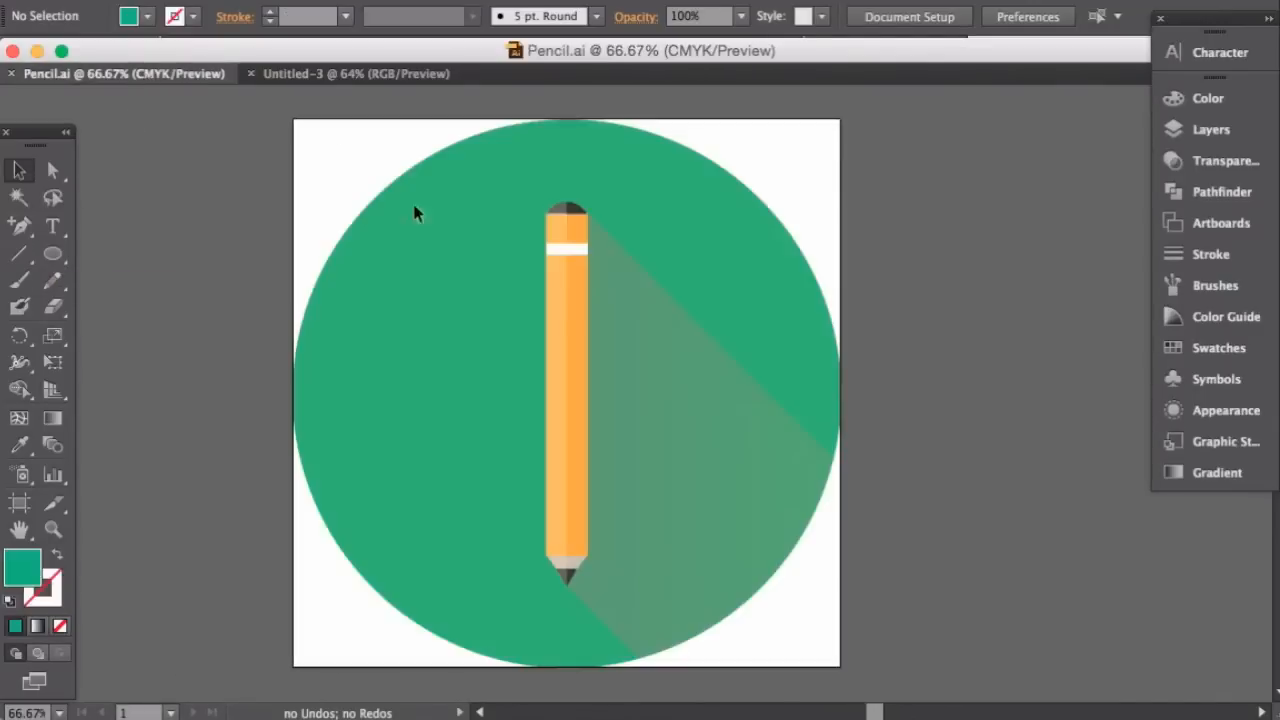
pyautogui.click(140, 74)
# - Draw a large perfect circle on the blank artboard of the Untitled-3 document with the Ellipse tool
pyautogui.click(398, 72)
pyautogui.click(55, 253)
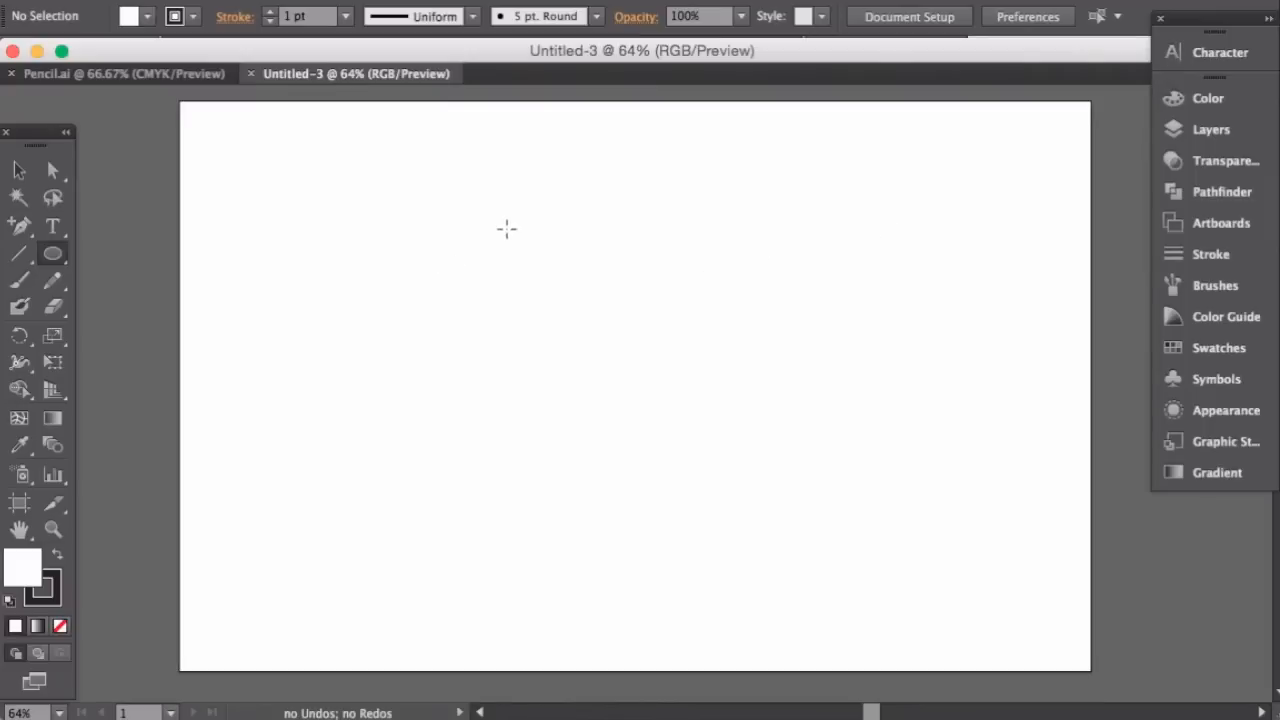
pyautogui.moveTo(450, 153); pyautogui.dragTo(912, 655)
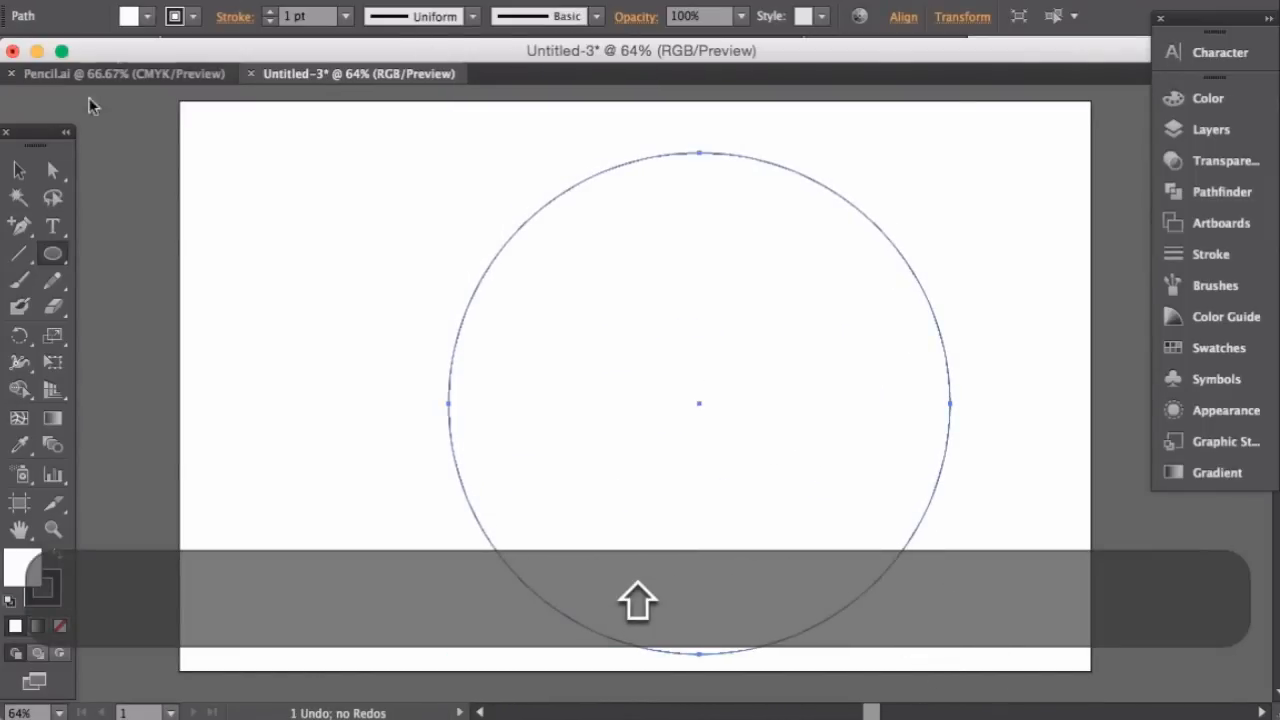
# - Fill the circle with teal and remove its stroke
pyautogui.keyDown('shift'); pyautogui.click(146, 16); pyautogui.keyUp('shift')
pyautogui.click(134, 215)
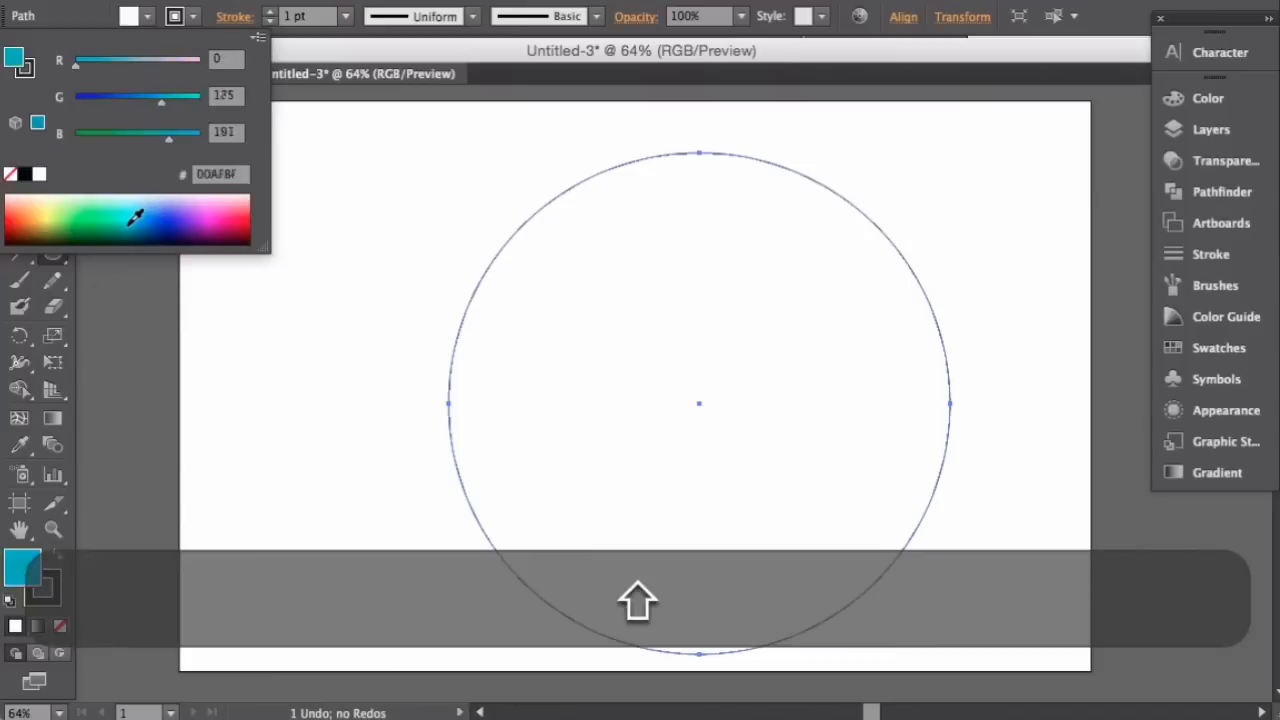
pyautogui.click(126, 209)
pyautogui.press('Return')
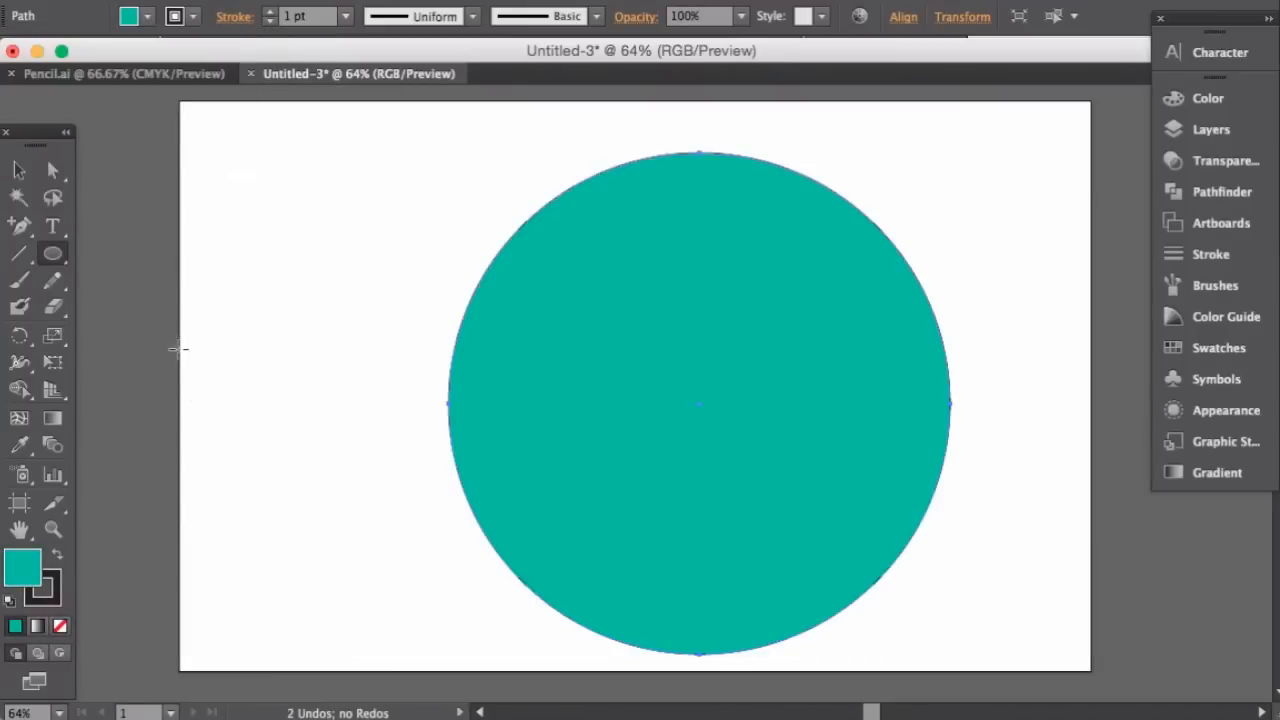
pyautogui.click(269, 21)
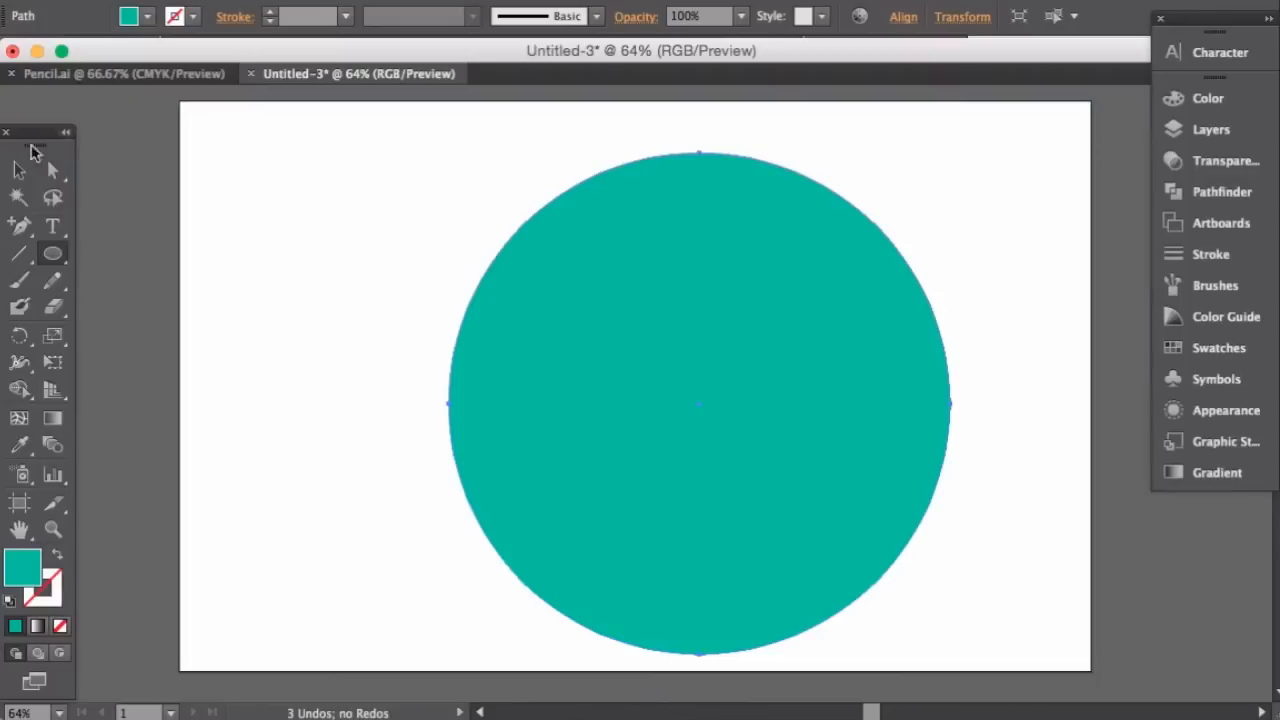
# - Move the teal circle to the centre of the artboard
pyautogui.click(17, 175)
pyautogui.moveTo(646, 356); pyautogui.dragTo(588, 341)
pyautogui.click(1017, 398)
pyautogui.click(780, 550)
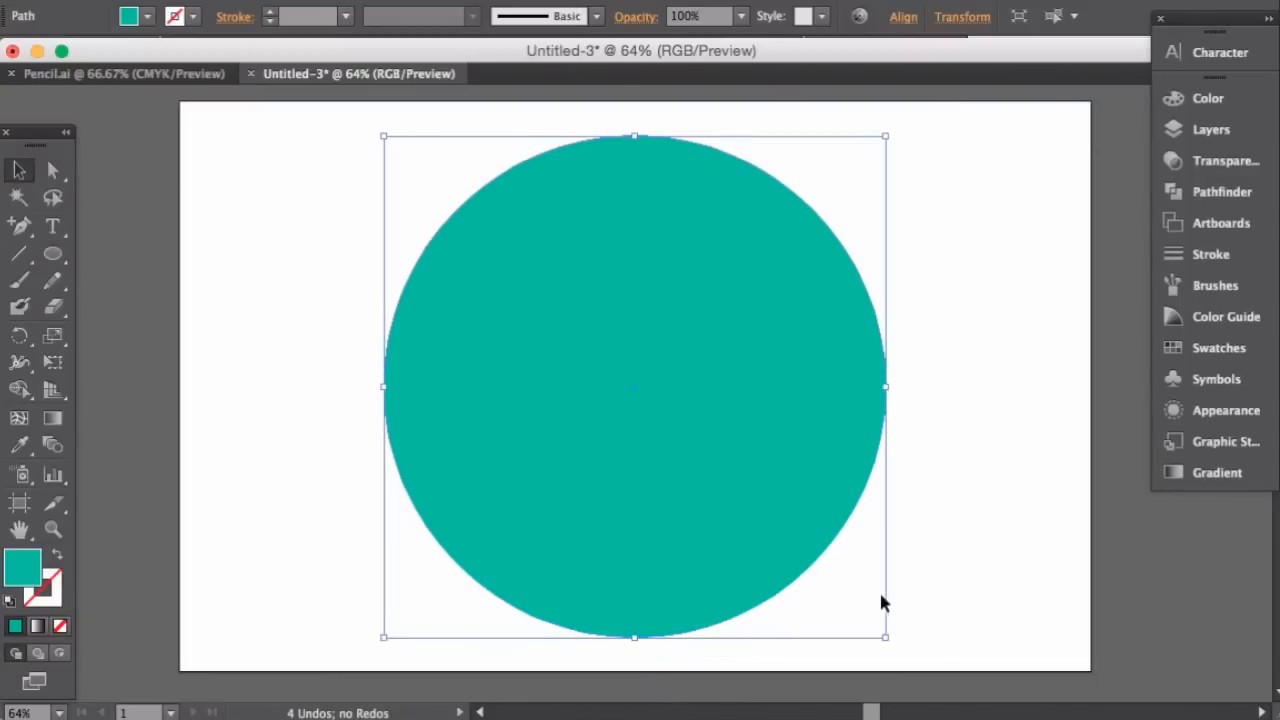
# - Scale the circle up proportionally from its centre until it spans the full height of the artboard
pyautogui.press('shift')
pyautogui.press('alt')
pyautogui.moveTo(880, 641); pyautogui.dragTo(915, 686)
pyautogui.click(1001, 557)
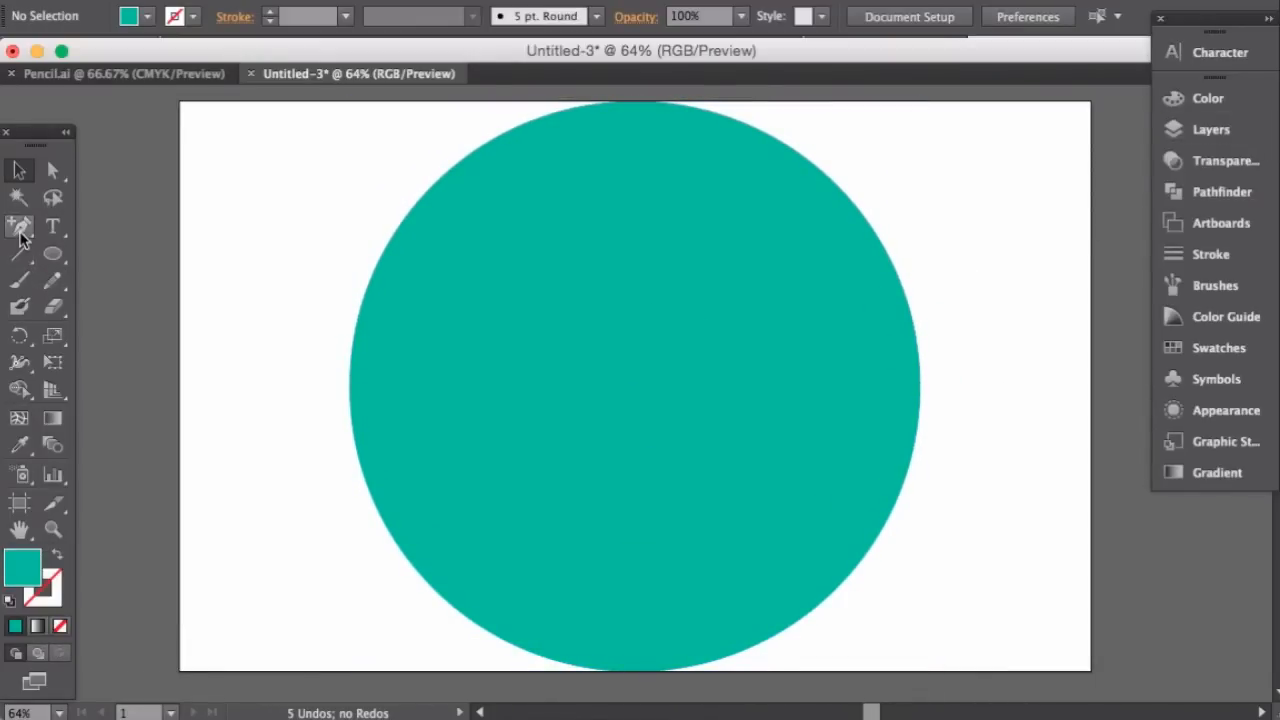
# - Draw a closed five-sided shape with straight sides and a point facing down inside the circle, using the Pen tool
pyautogui.press('p')
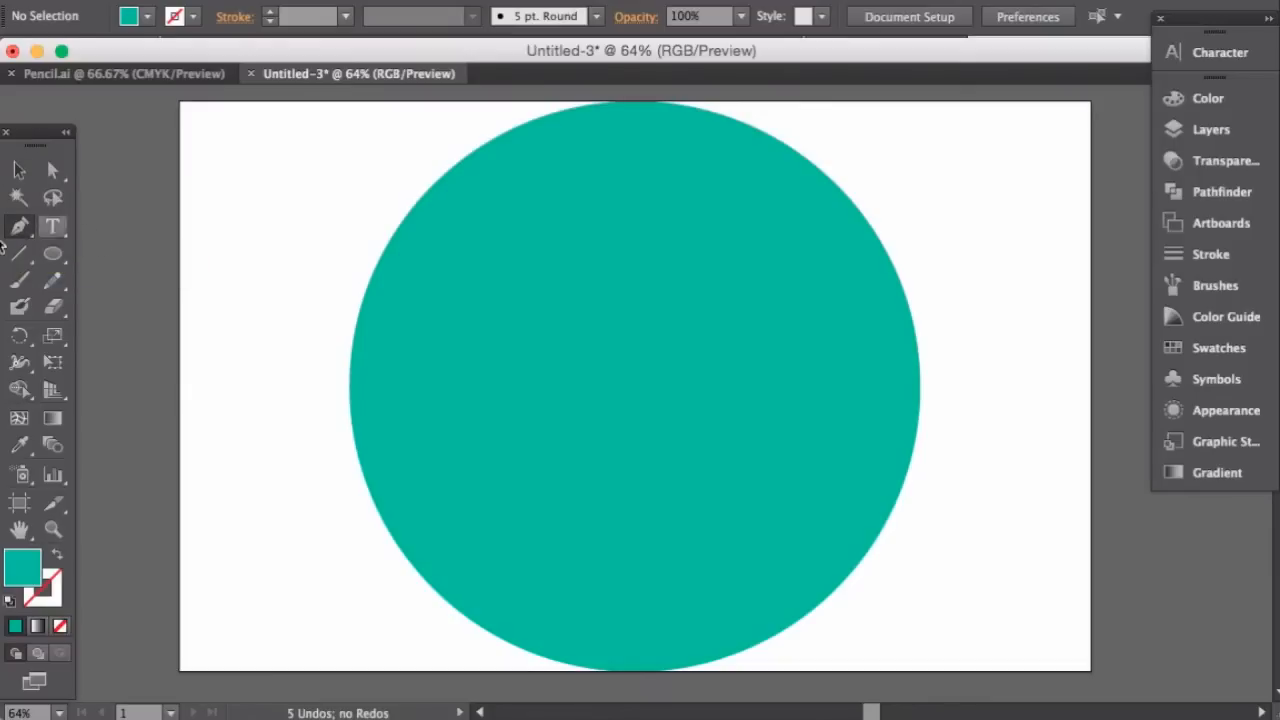
pyautogui.click(560, 211)
pyautogui.click(703, 211)
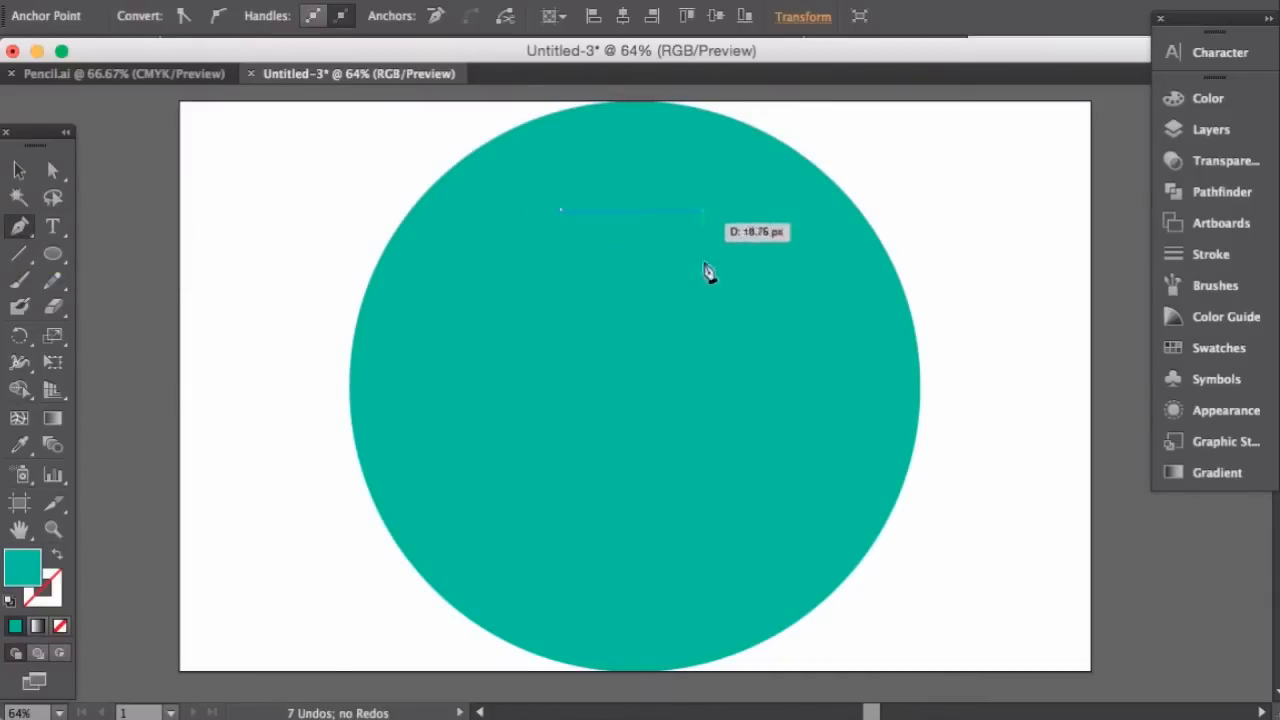
pyautogui.click(703, 360)
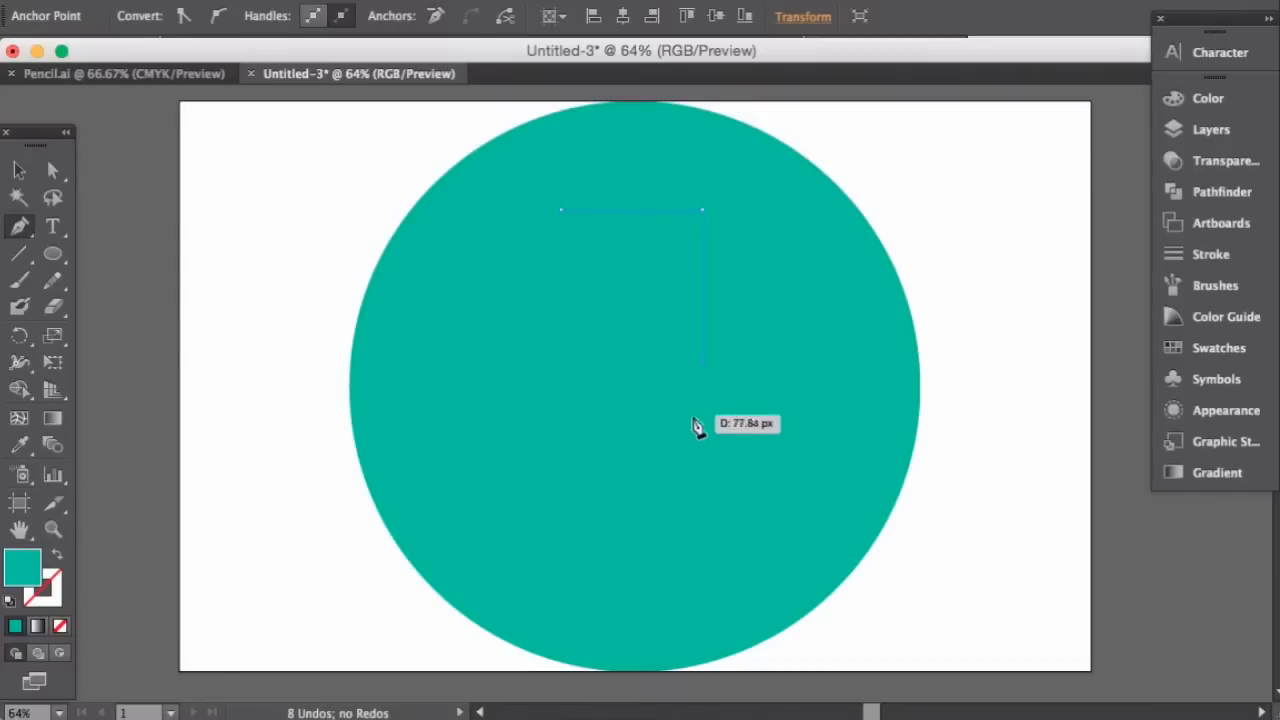
pyautogui.click(634, 481)
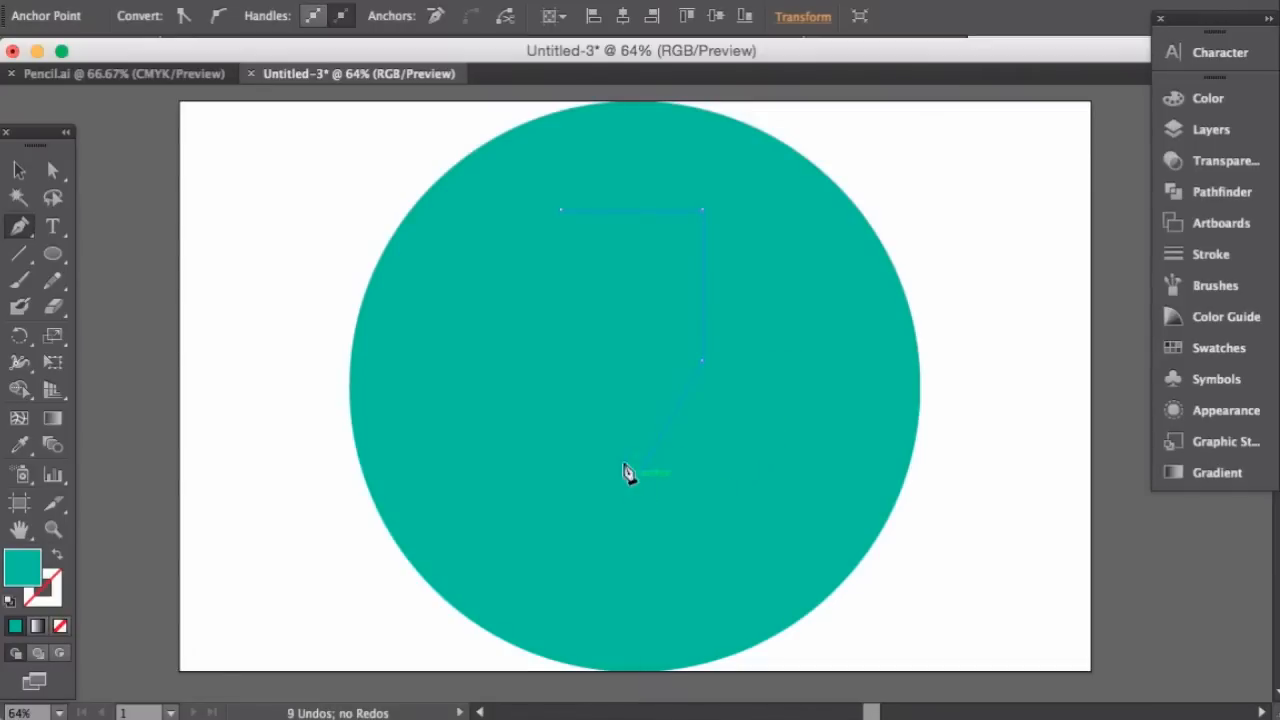
pyautogui.click(561, 360)
pyautogui.click(563, 215)
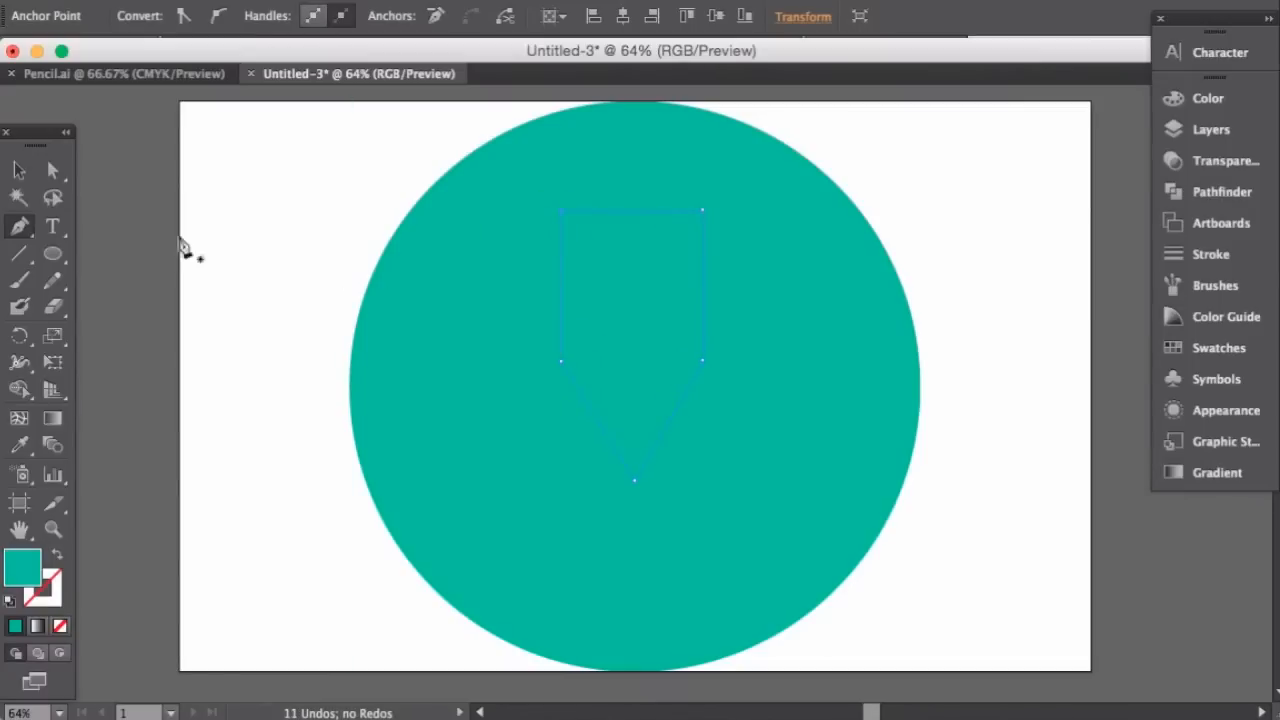
pyautogui.click(19, 170)
pyautogui.click(88, 214)
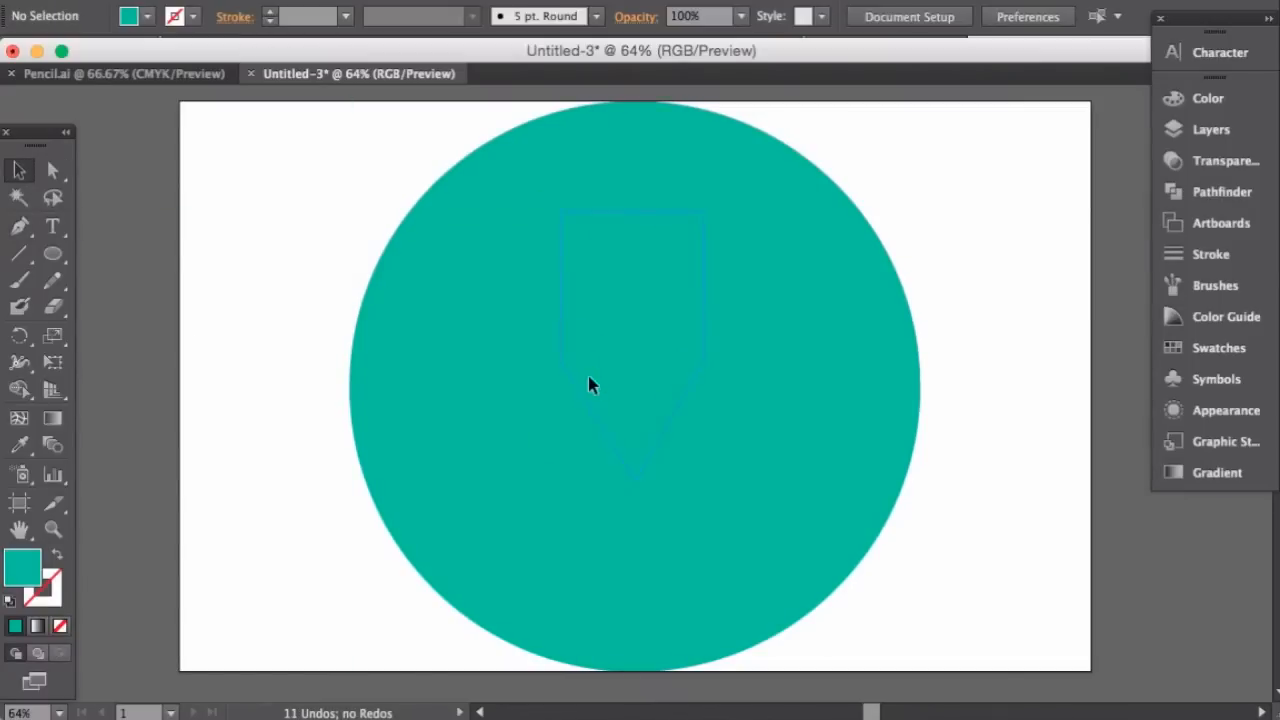
# - Fill the five-sided shape with bright blue
pyautogui.click(591, 380)
pyautogui.keyDown('shift'); pyautogui.click(130, 16); pyautogui.keyUp('shift')
pyautogui.moveTo(136, 140); pyautogui.dragTo(186, 171)
pyautogui.click(134, 408)
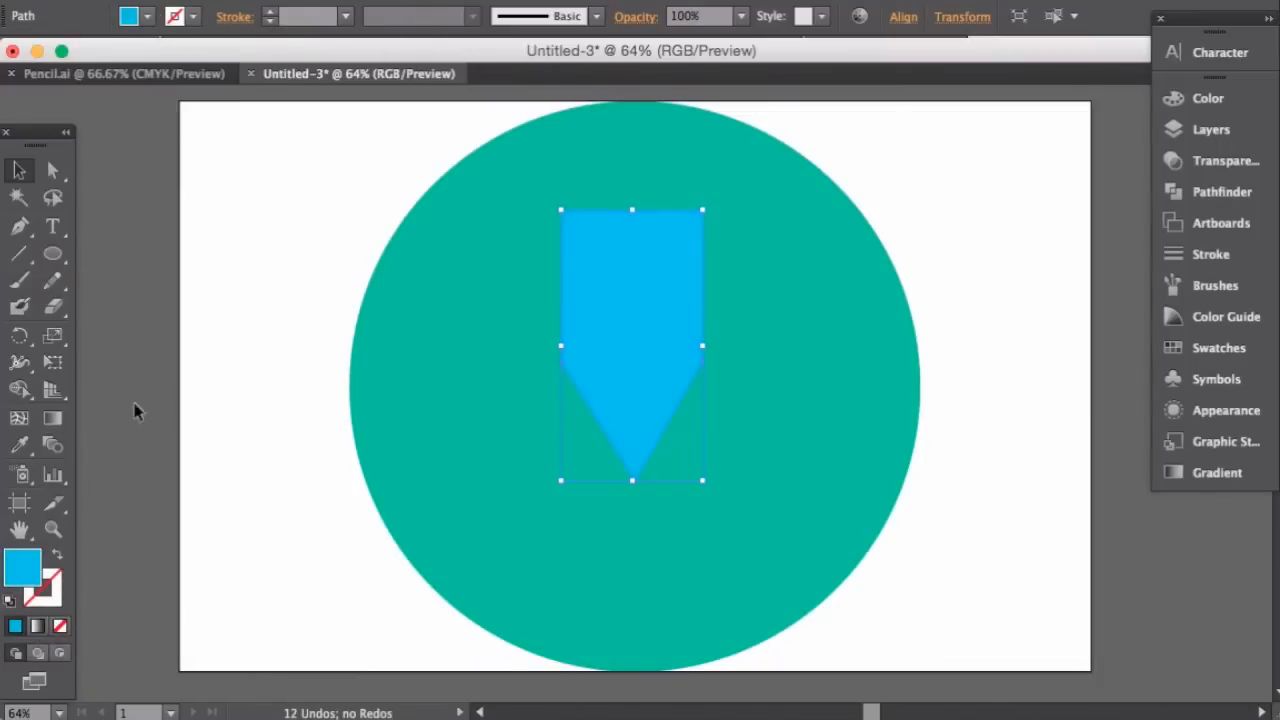
# - Move the five-sided shape down towards the middle of the circle and fill it with light yellow-green
pyautogui.click(275, 133)
pyautogui.moveTo(646, 358); pyautogui.dragTo(631, 407)
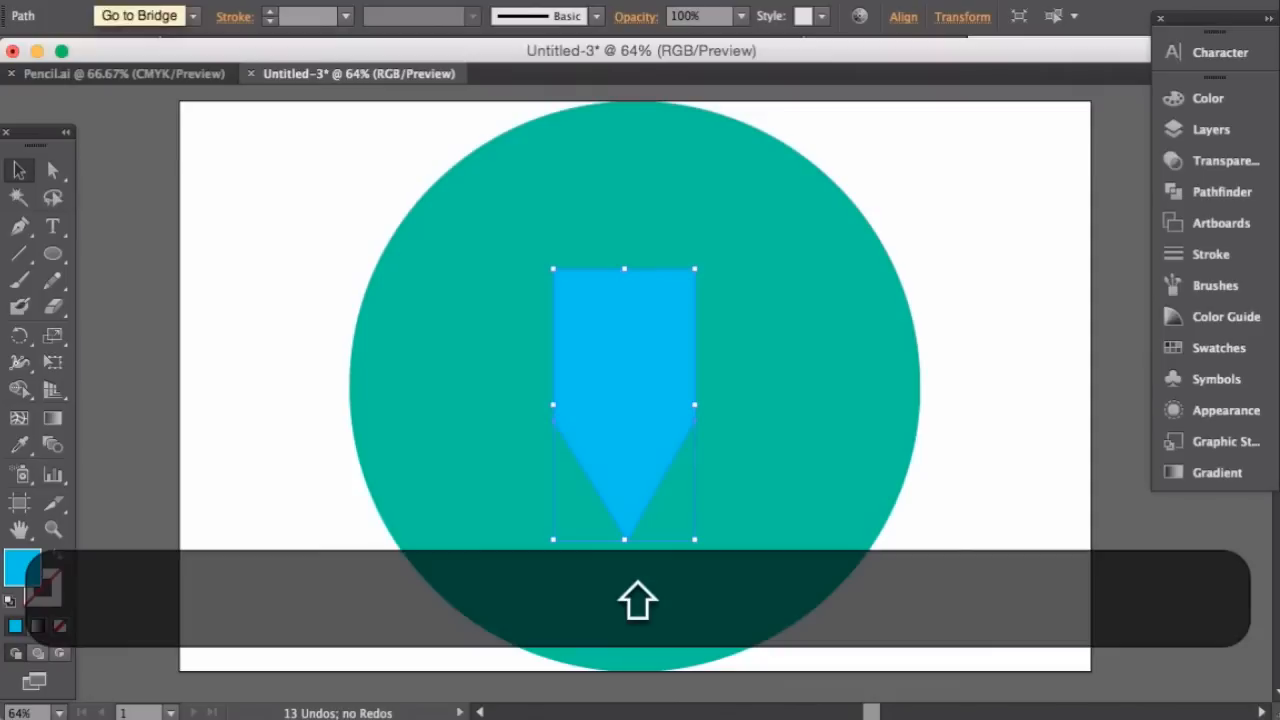
pyautogui.keyDown('shift'); pyautogui.click(128, 16); pyautogui.keyUp('shift')
pyautogui.moveTo(44, 204); pyautogui.dragTo(56, 200)
pyautogui.click(149, 404)
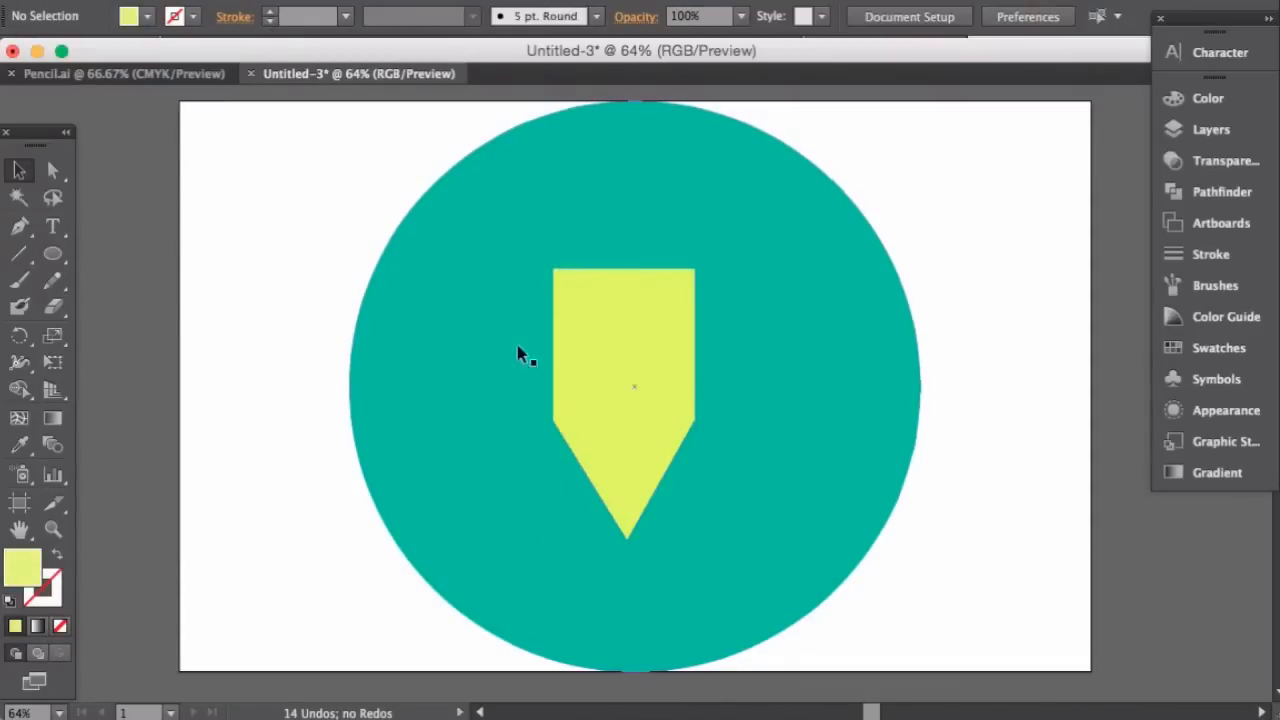
# - Centre the yellow-green shape inside the teal circle
pyautogui.rightClick(980, 380)
pyautogui.click(855, 322)
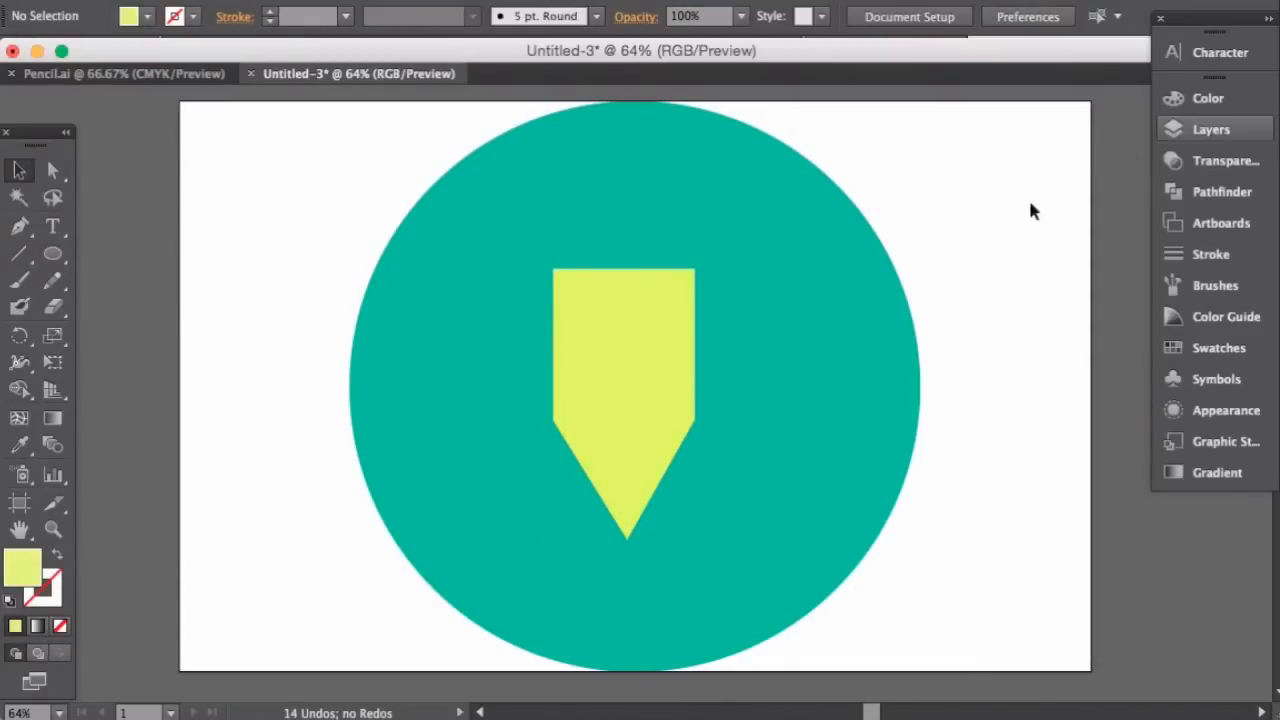
pyautogui.moveTo(640, 384); pyautogui.dragTo(638, 364)
# - Check the finished pencil artwork in Pencil.ai, and list the paths of Layer 1 in the Untitled-3 document
pyautogui.hotkey('ctrl', 'Tab')
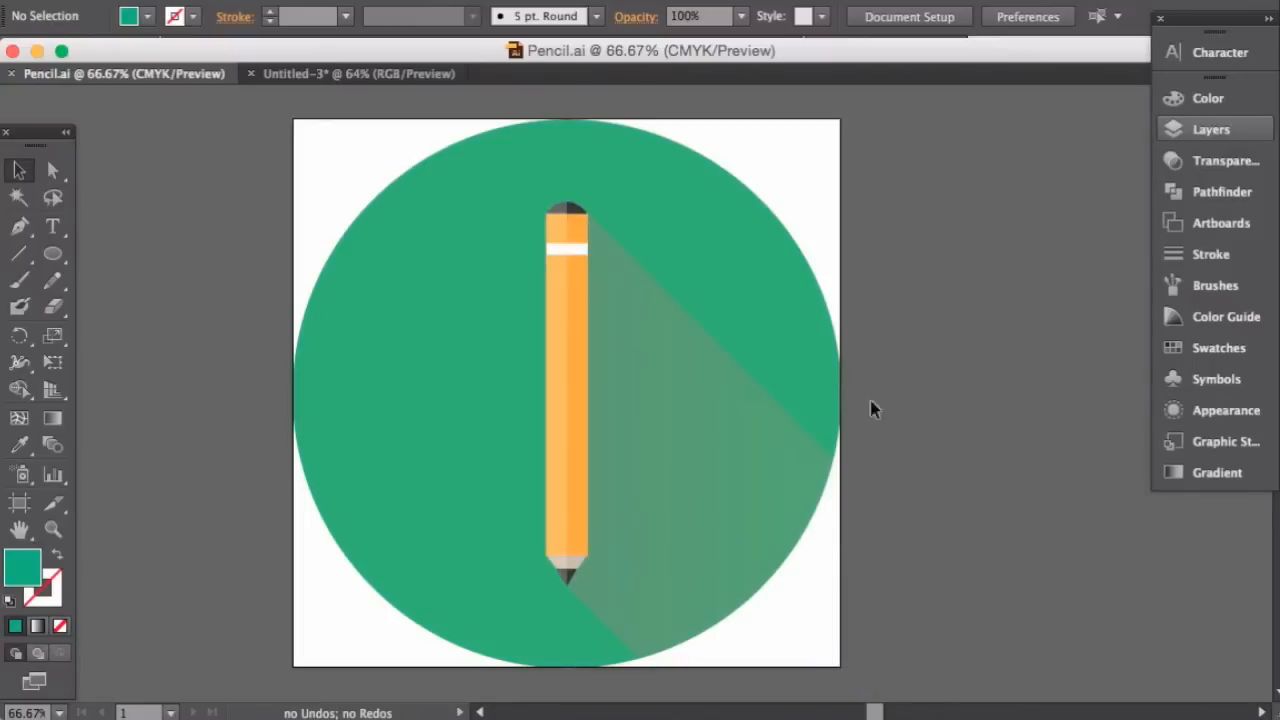
pyautogui.moveTo(576, 210); pyautogui.dragTo(589, 227)
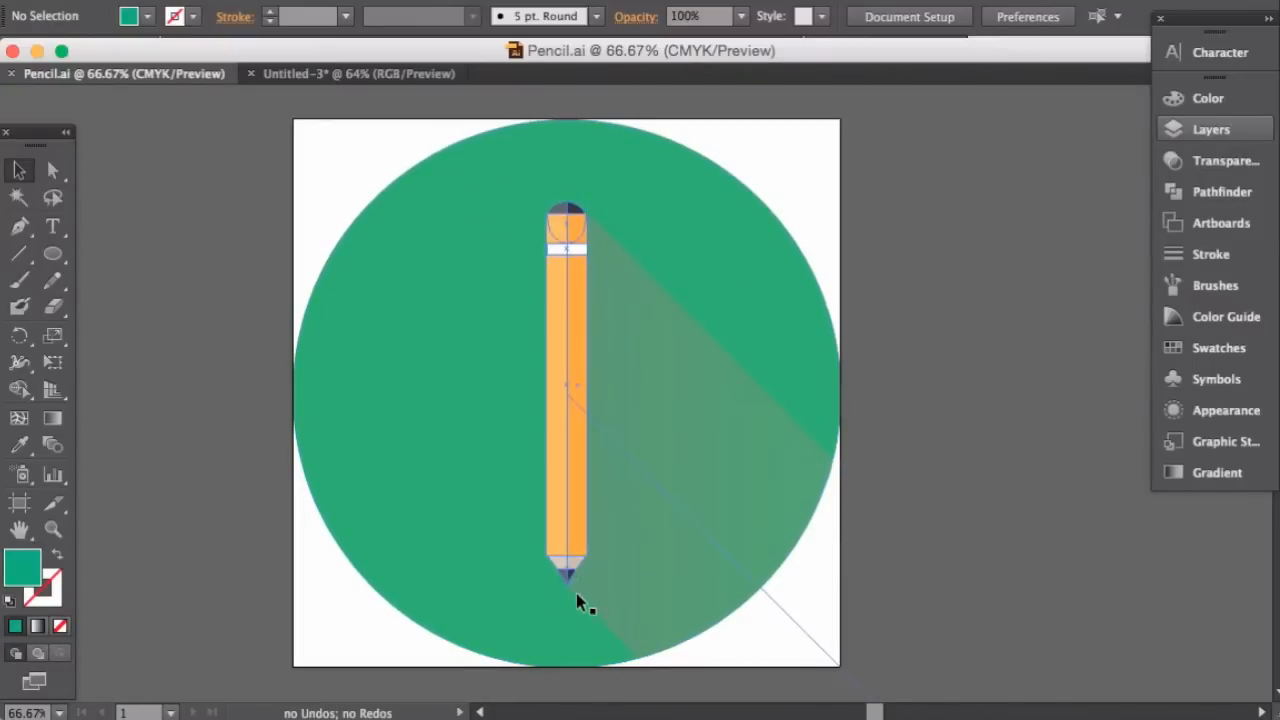
pyautogui.click(395, 72)
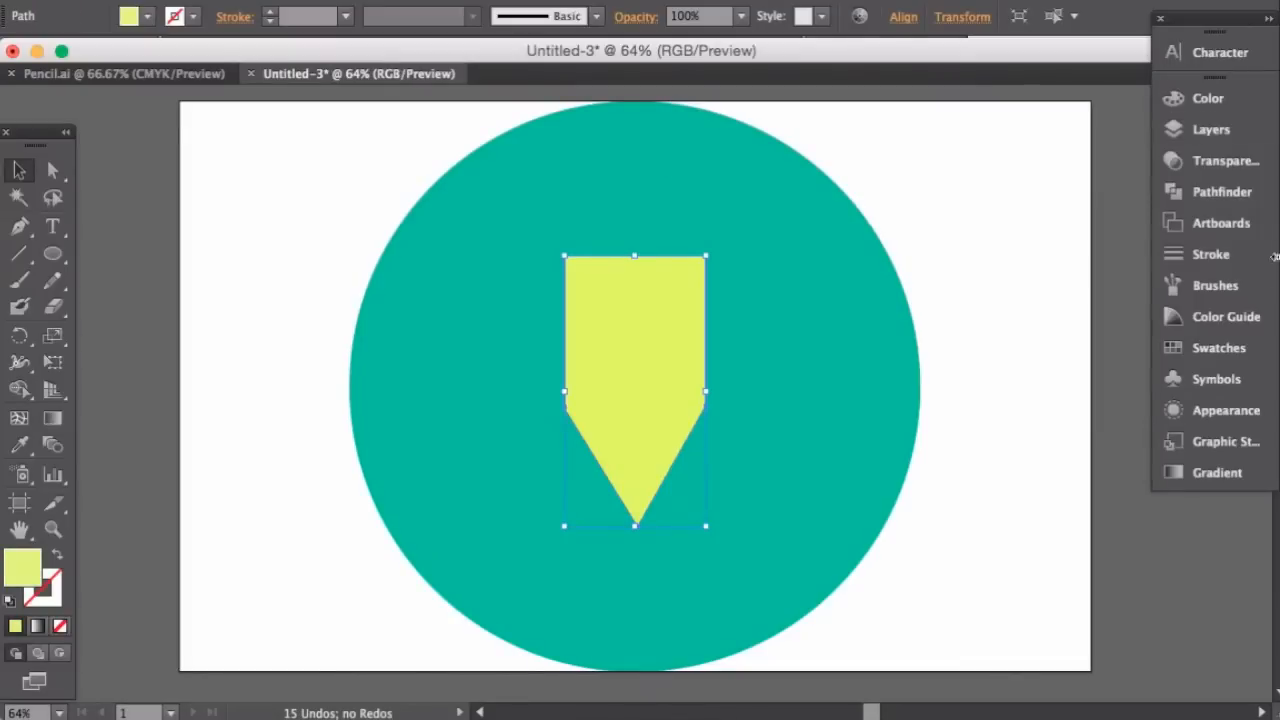
pyautogui.click(1225, 130)
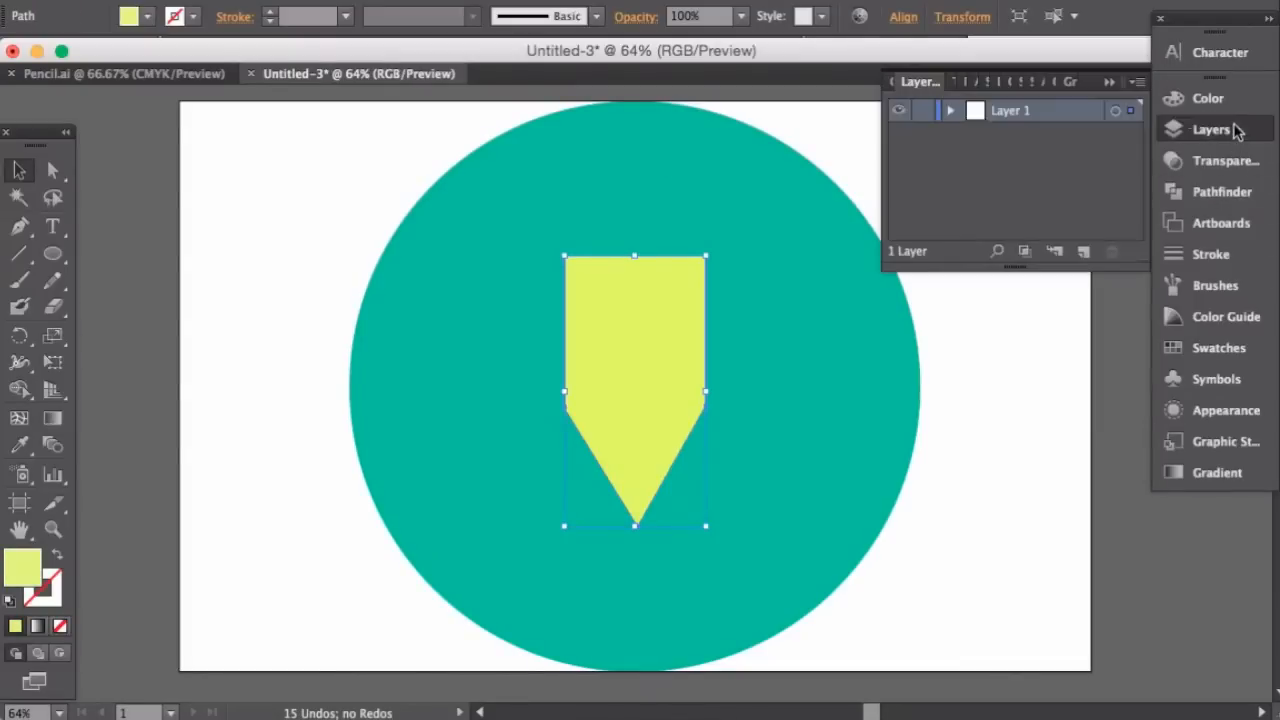
pyautogui.click(952, 110)
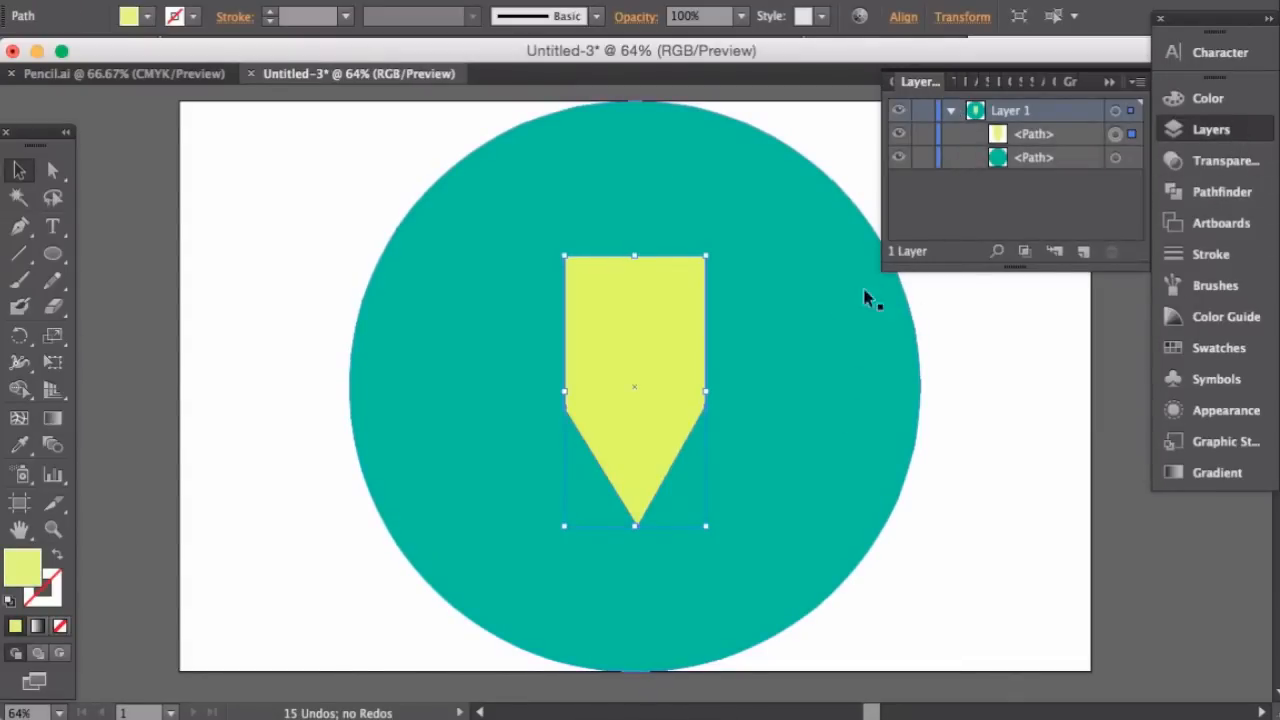
# - Paste two copies of the yellow-green shape in front of the original and hide the lowest of the three
pyautogui.press('super+h')
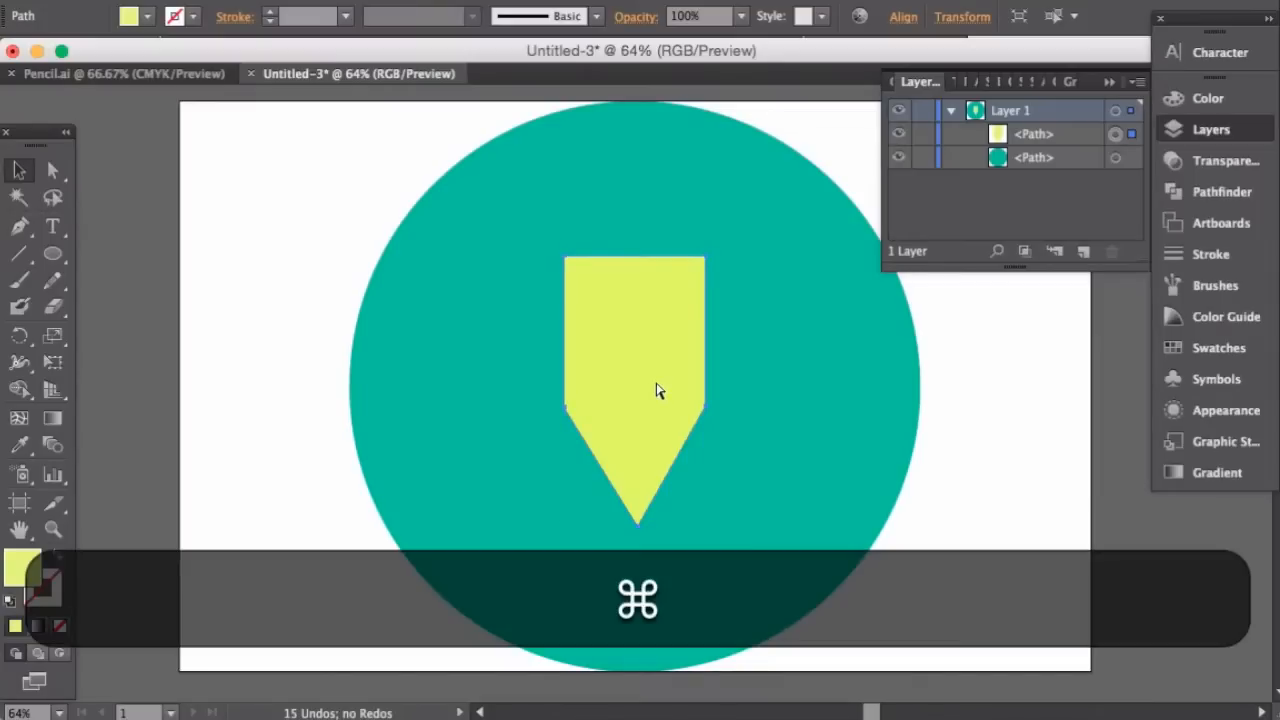
pyautogui.press('super+c')
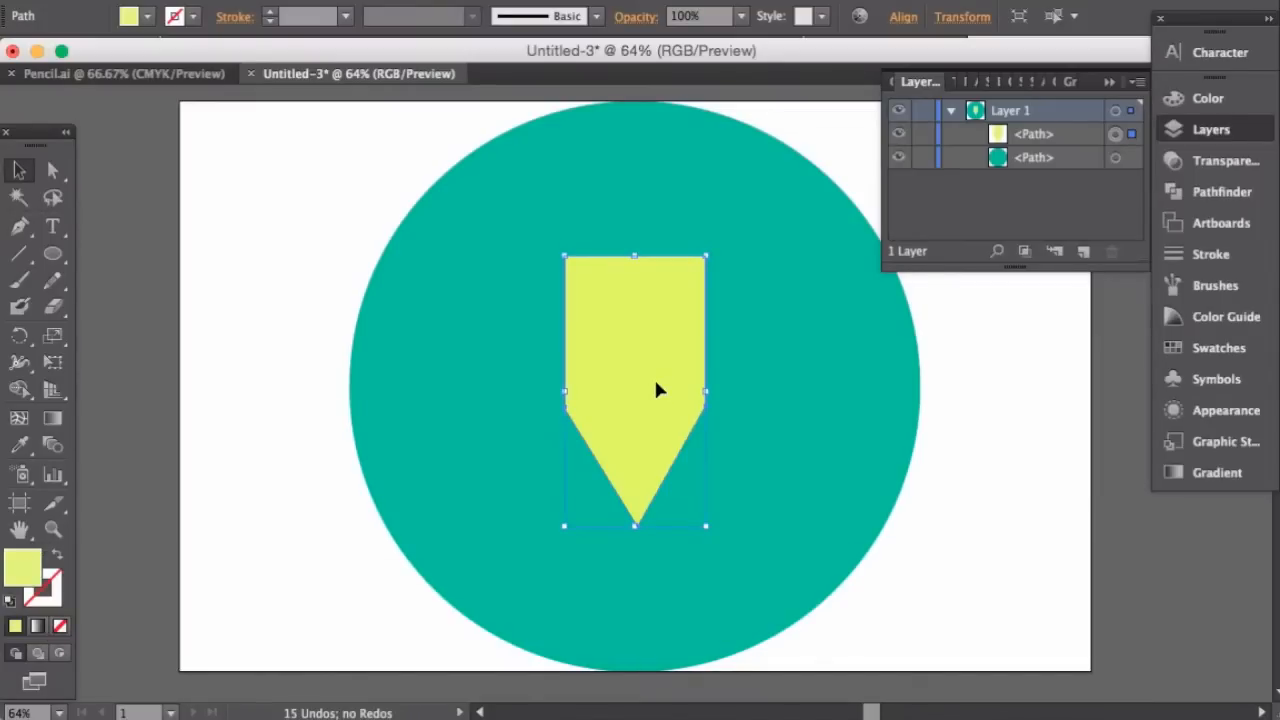
pyautogui.press('super+h')
pyautogui.press('super+f')
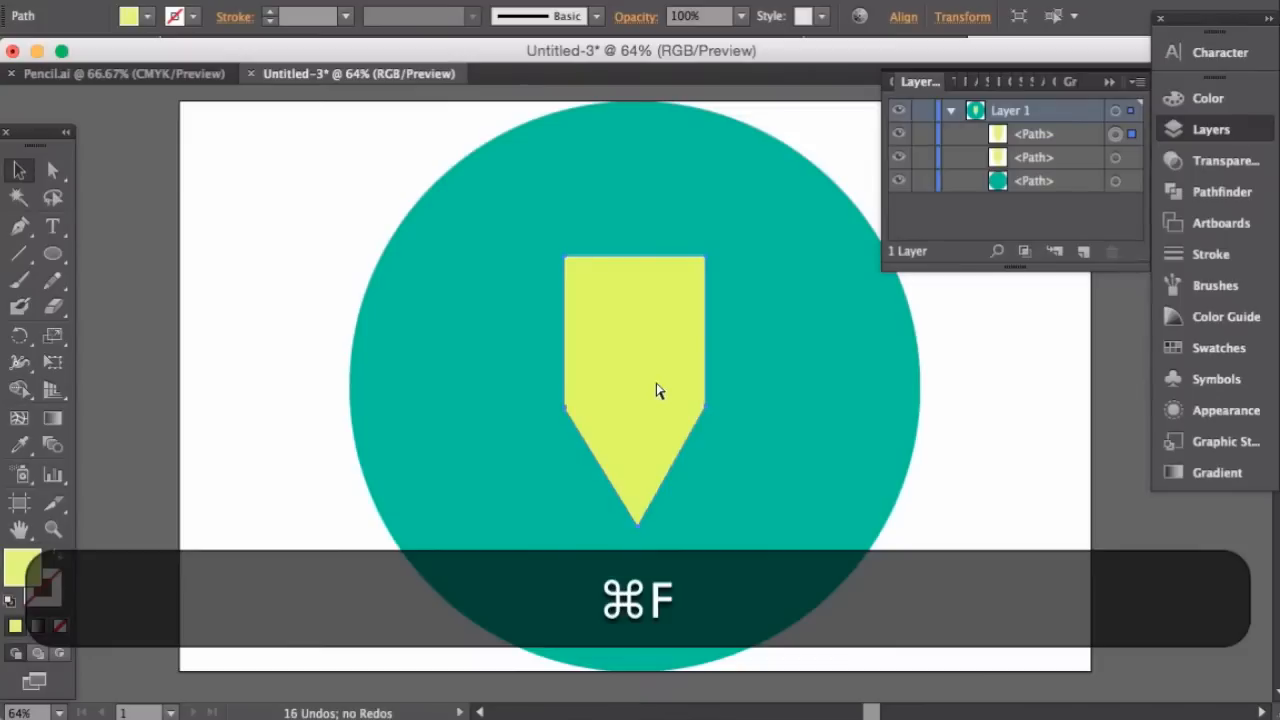
pyautogui.press('super+f')
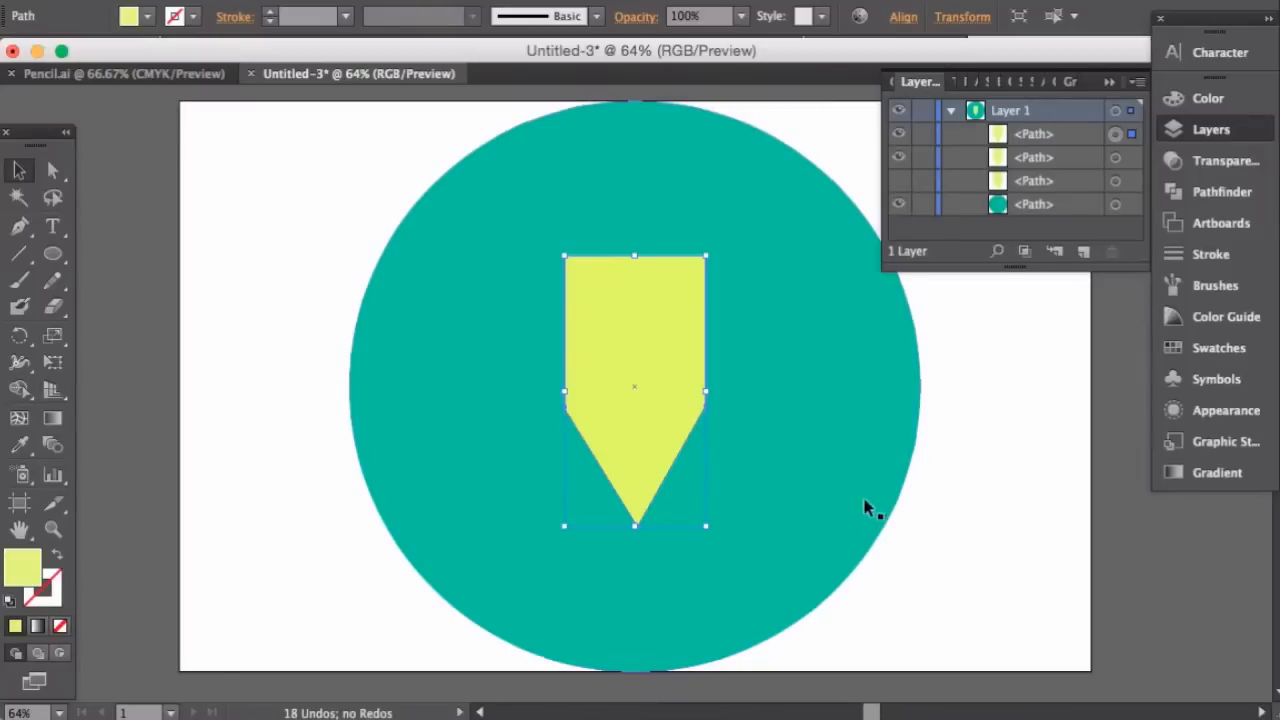
# - Move the topmost copy of the yellow-green shape off the circle to the artboard's lower-right edge and deselect it
pyautogui.hscroll(5, 806, 449)
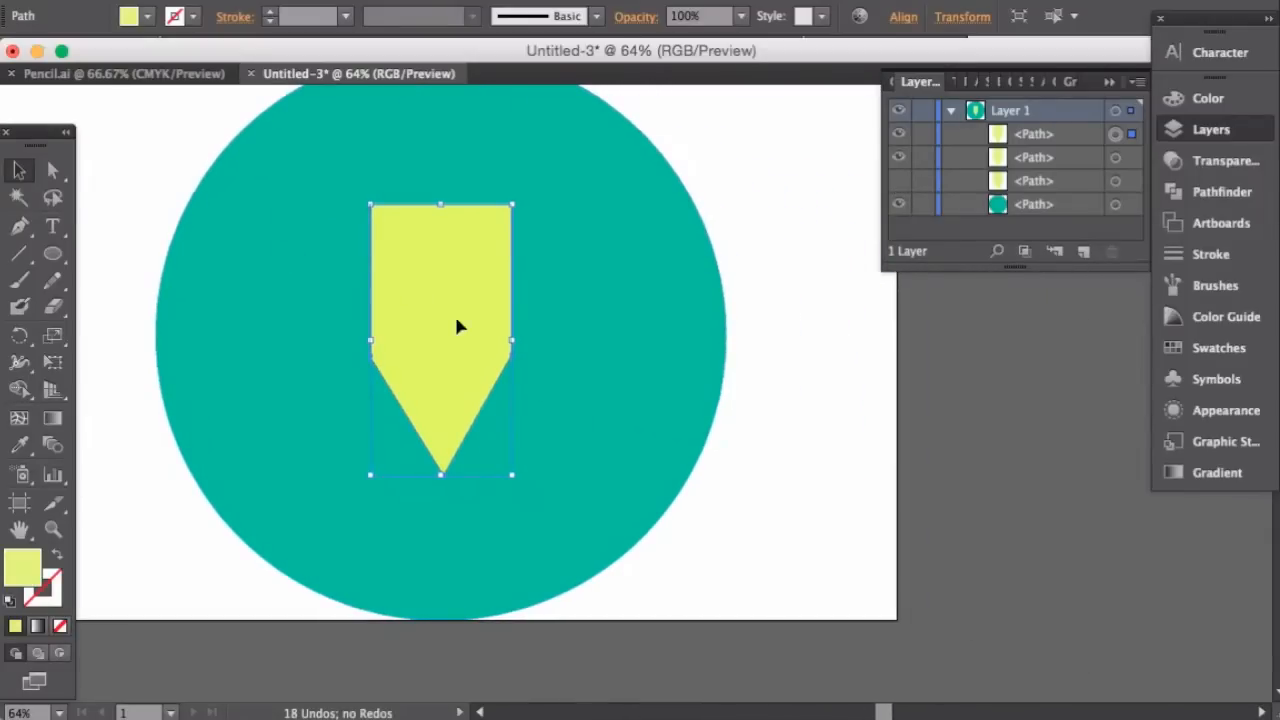
pyautogui.hscroll(1, 456, 322)
pyautogui.scroll(-1, 456, 322)
pyautogui.press('shift')
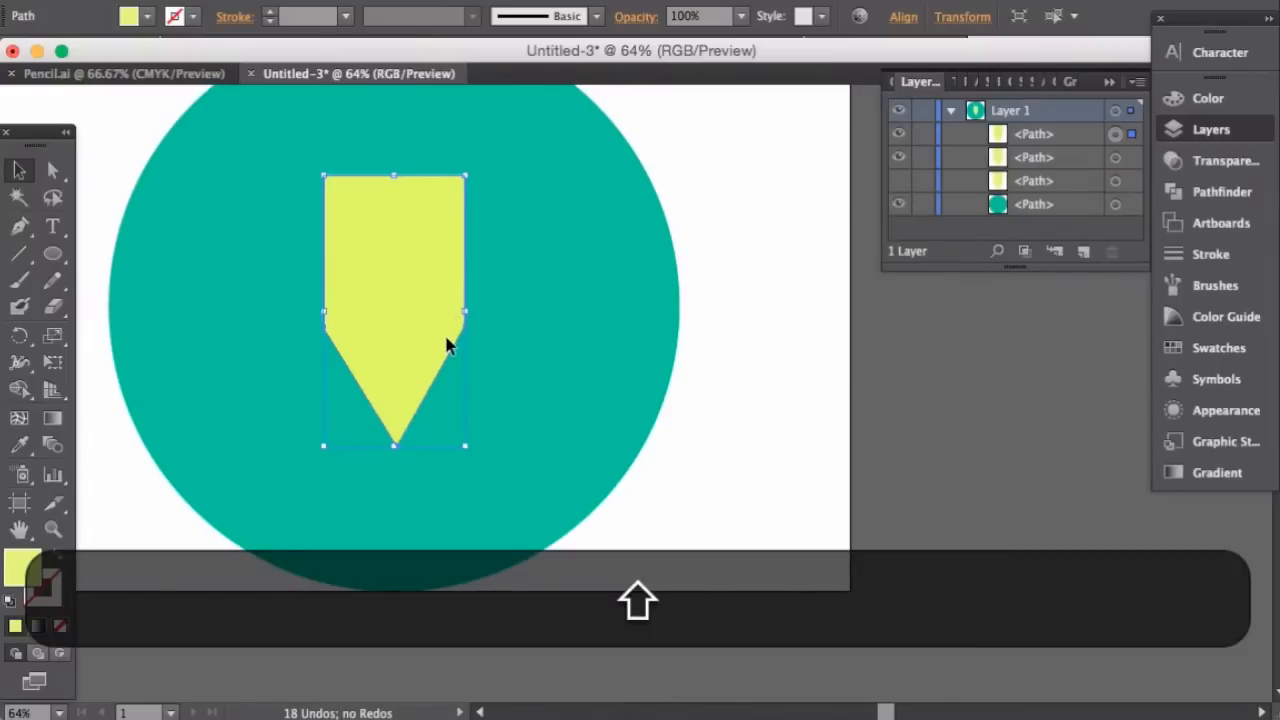
pyautogui.press('alt')
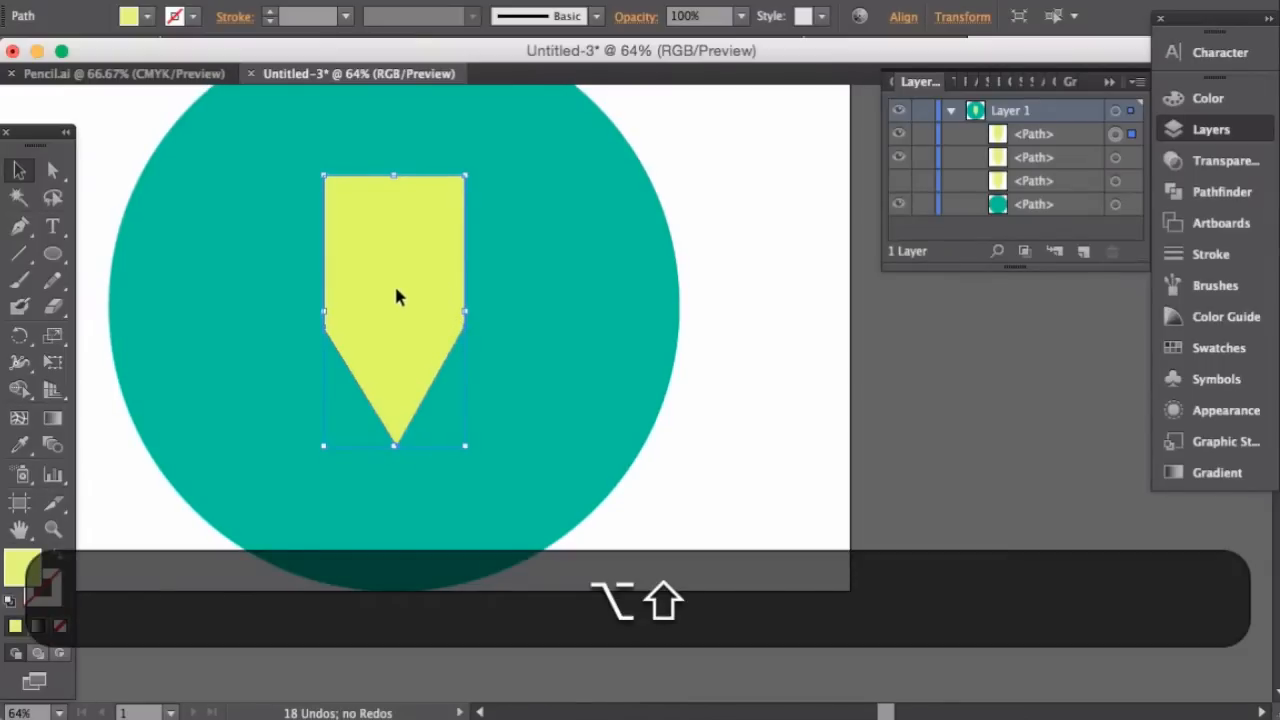
pyautogui.keyDown('alt'); pyautogui.keyDown('shift'); pyautogui.click(400, 300); pyautogui.keyUp('shift'); pyautogui.keyUp('alt')
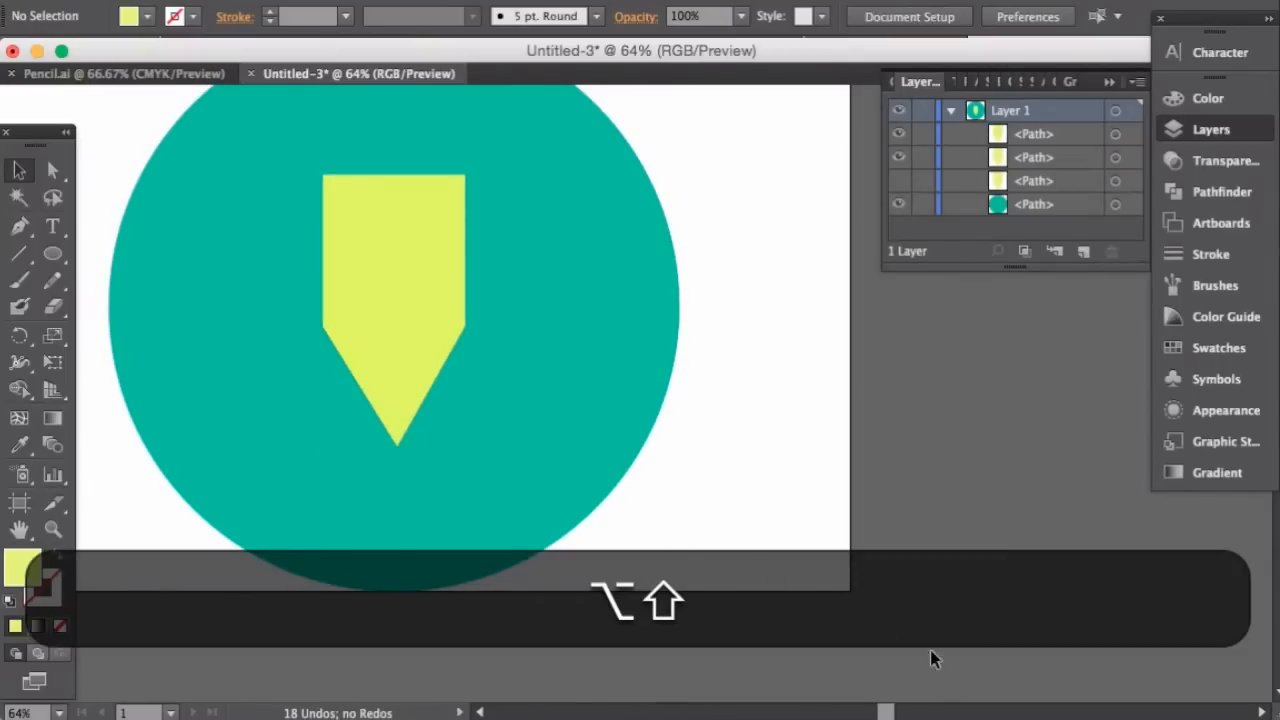
pyautogui.moveTo(410, 288); pyautogui.dragTo(770, 596)
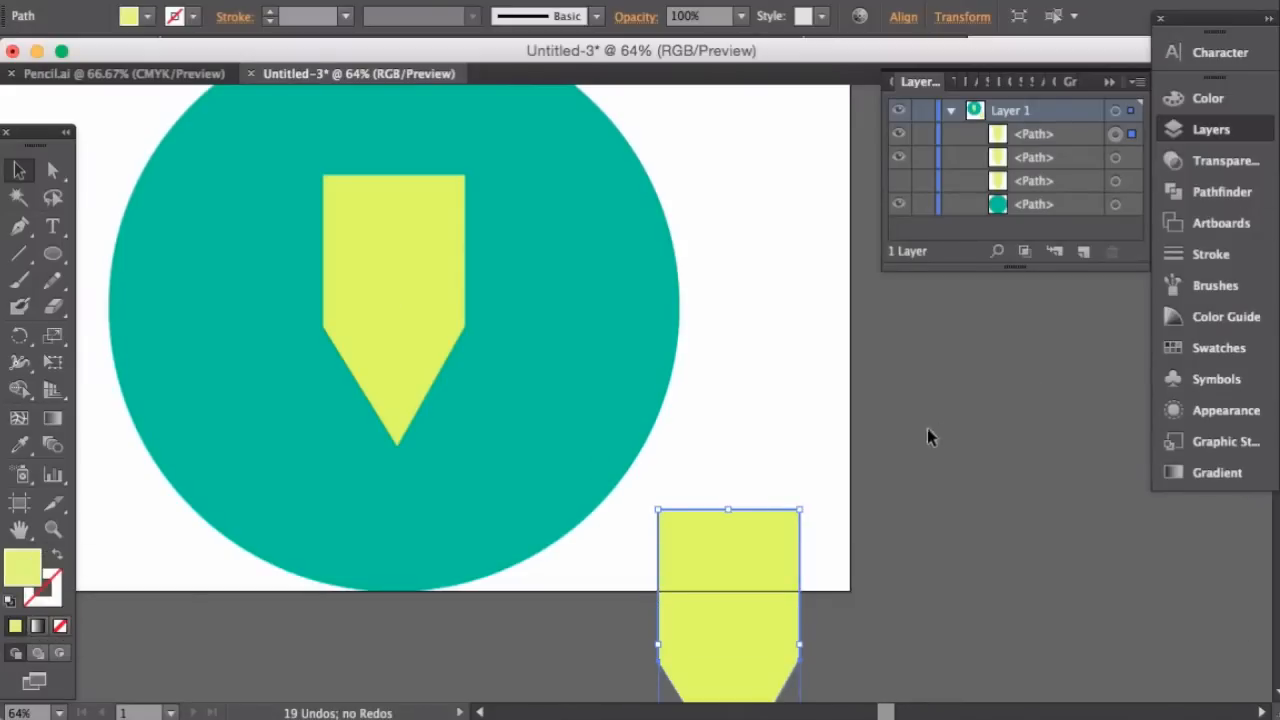
pyautogui.rightClick(970, 431)
pyautogui.click(813, 526)
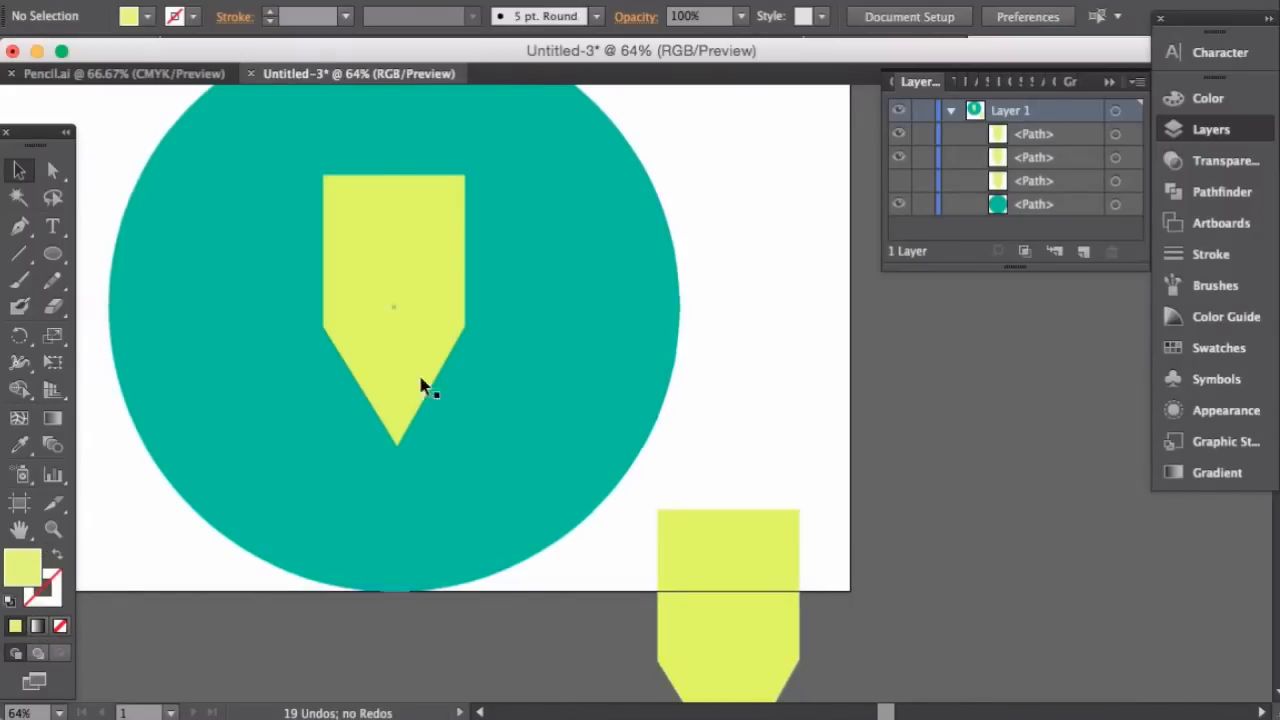
# - Set the opacity of the yellow-green copy at the artboard's lower-right edge to 0%
pyautogui.click(727, 549)
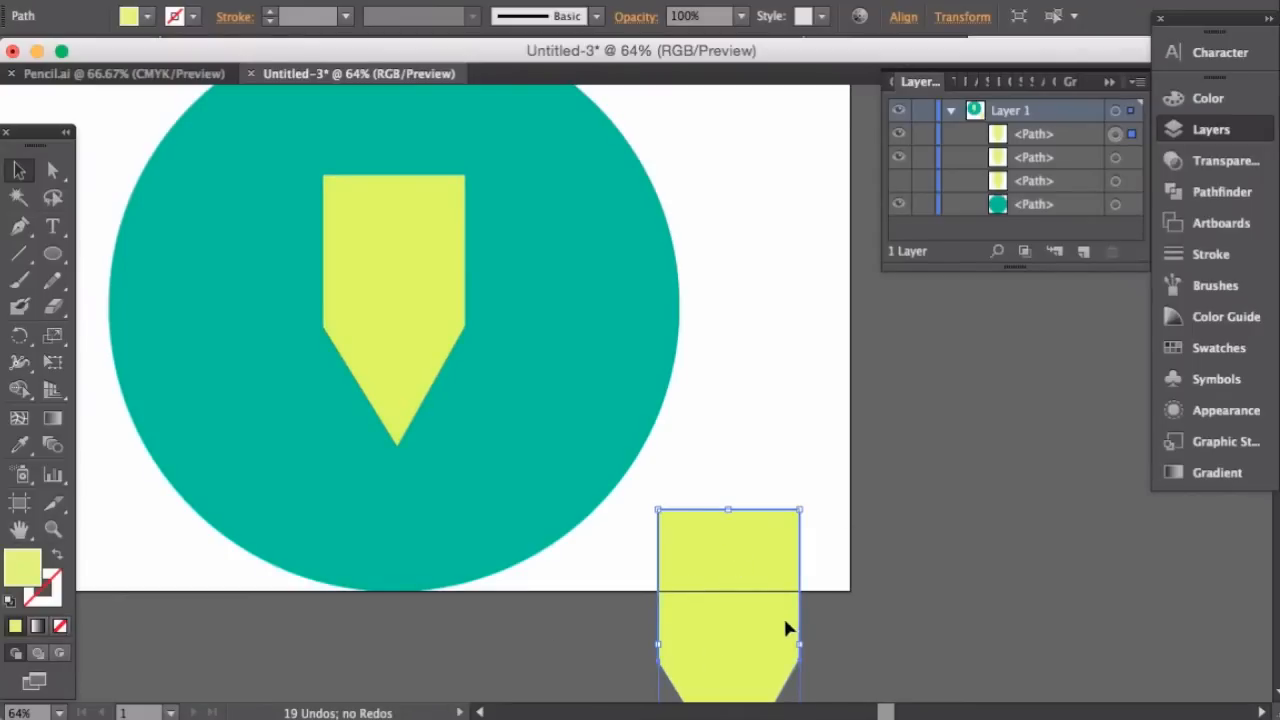
pyautogui.click(1109, 81)
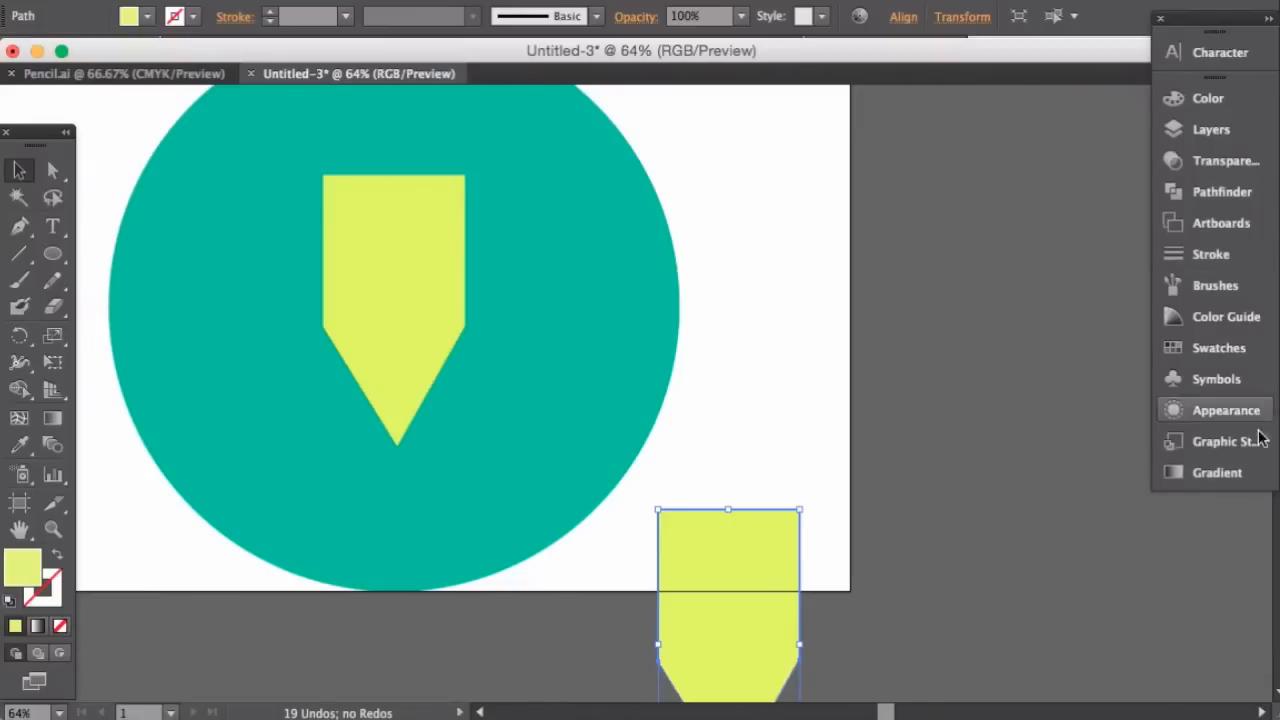
pyautogui.click(1195, 163)
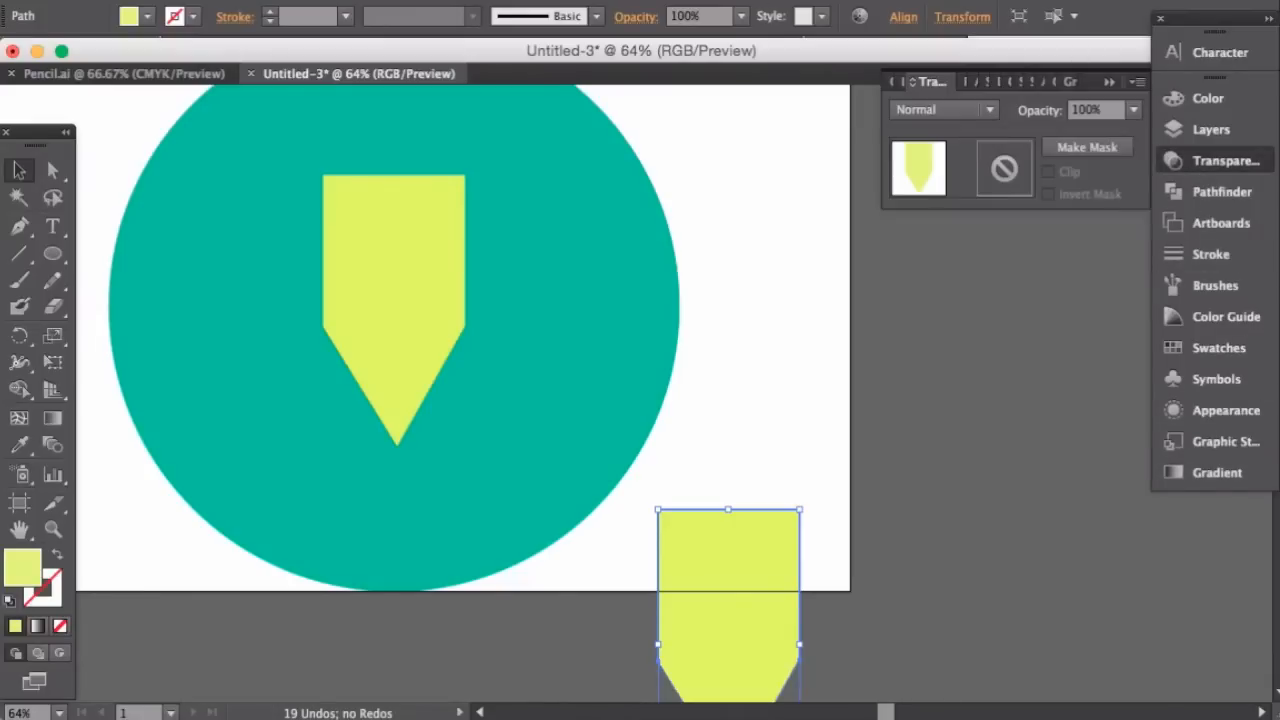
pyautogui.click(560, 2)
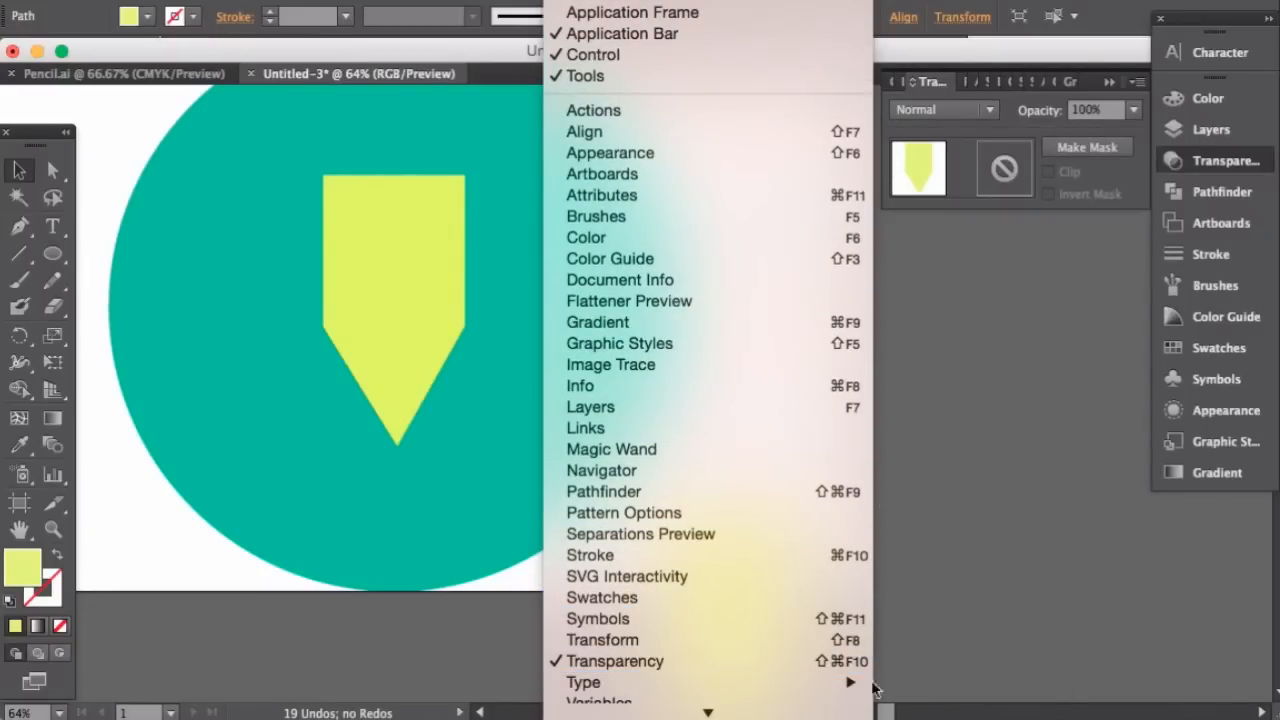
pyautogui.click(949, 586)
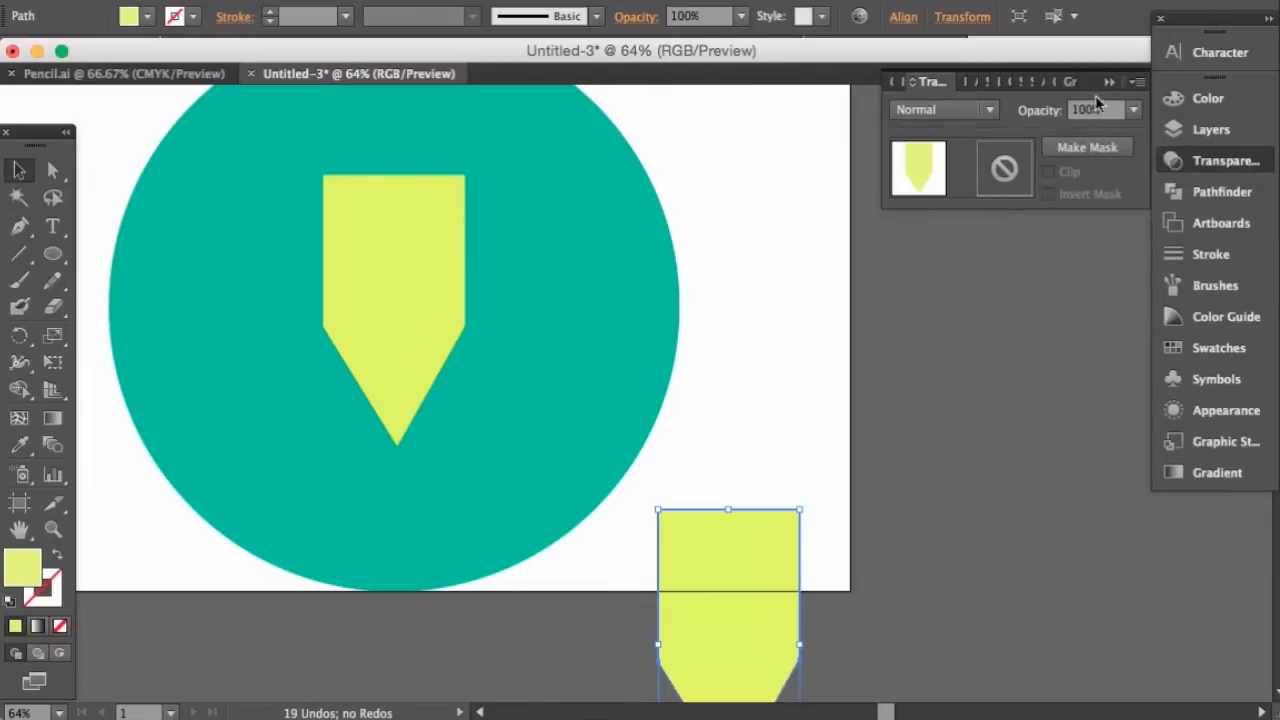
pyautogui.click(1135, 110)
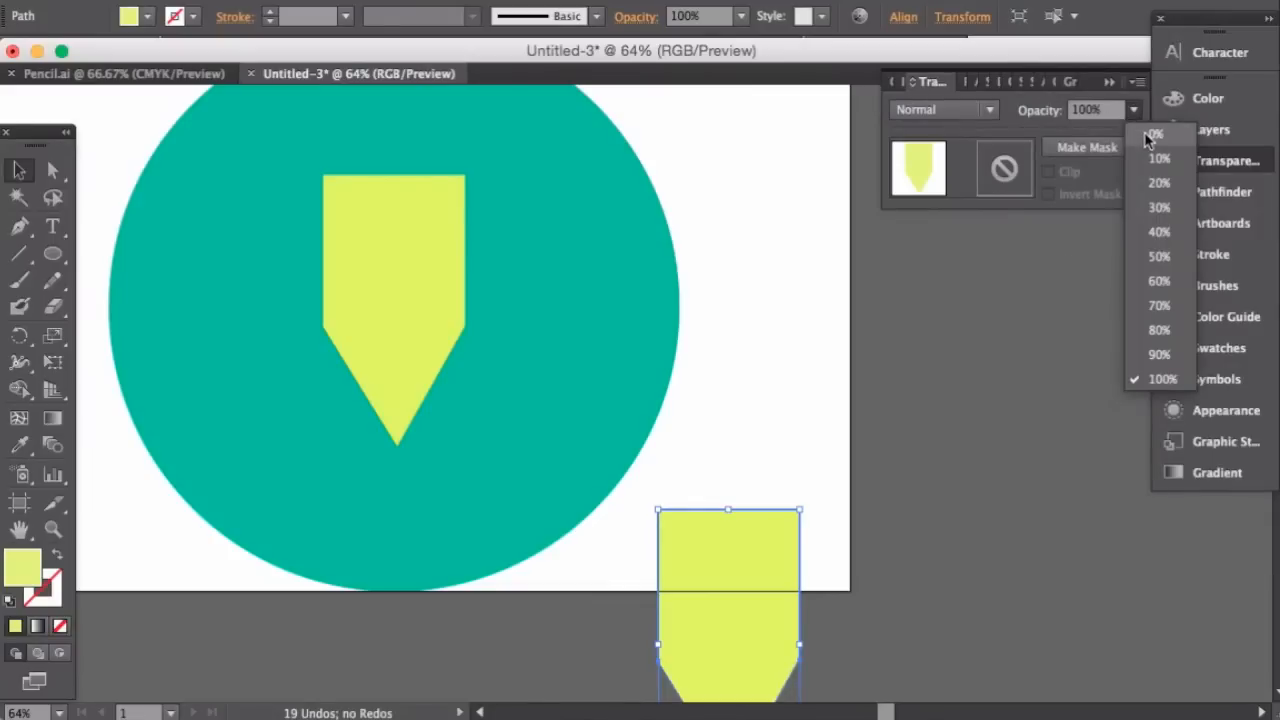
pyautogui.click(1152, 135)
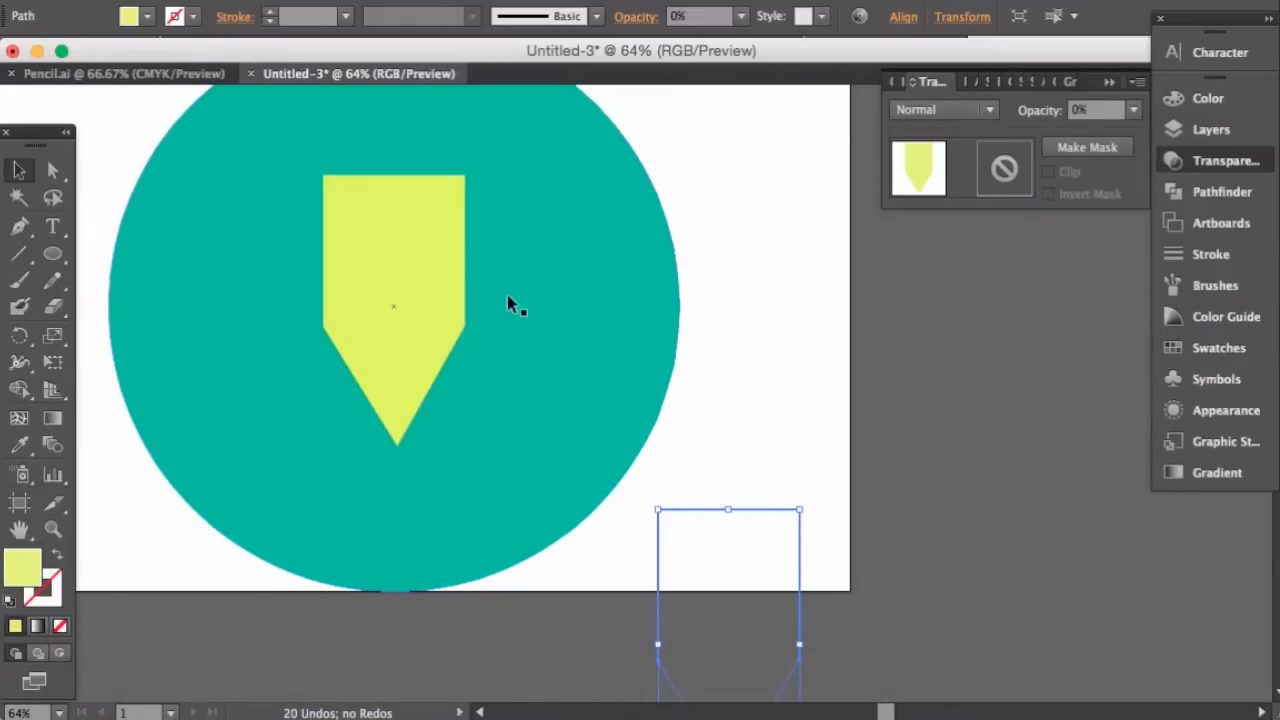
# - Fill both the transparent copy and the visible shape on the circle with the Black swatch, and deselect them
pyautogui.press('shift')
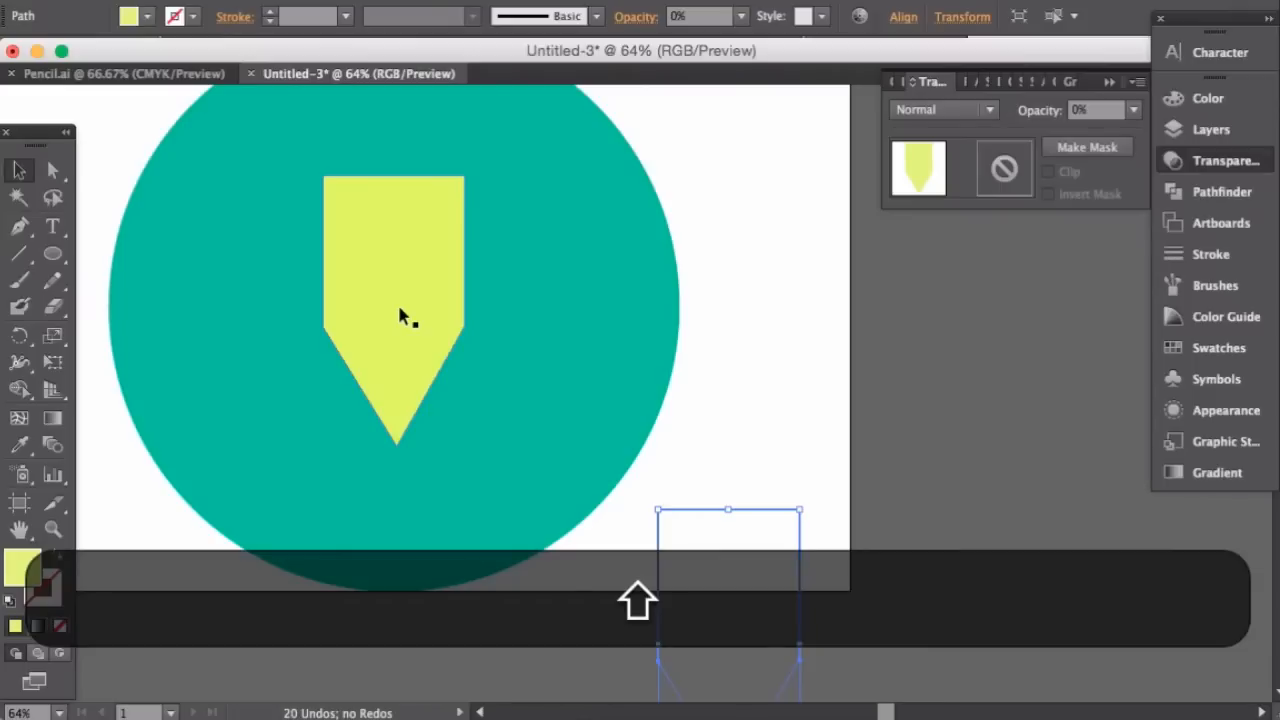
pyautogui.keyDown('shift'); pyautogui.click(400, 312); pyautogui.keyUp('shift')
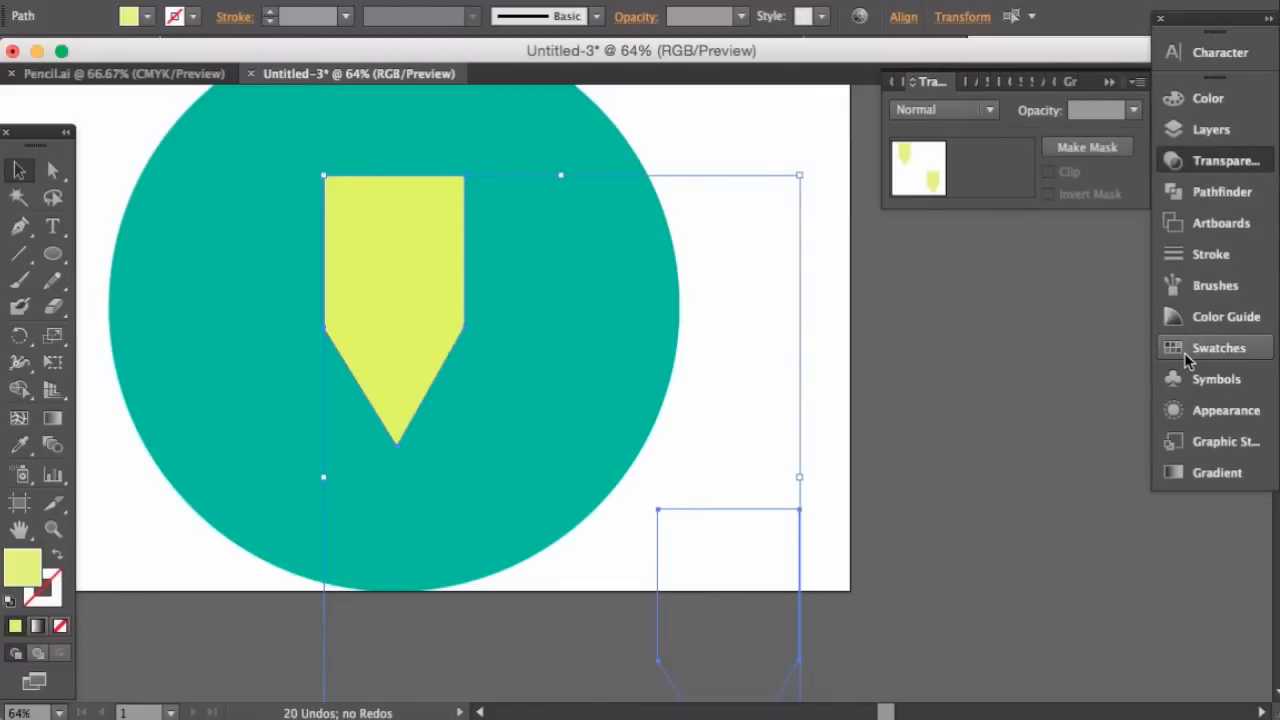
pyautogui.click(1185, 354)
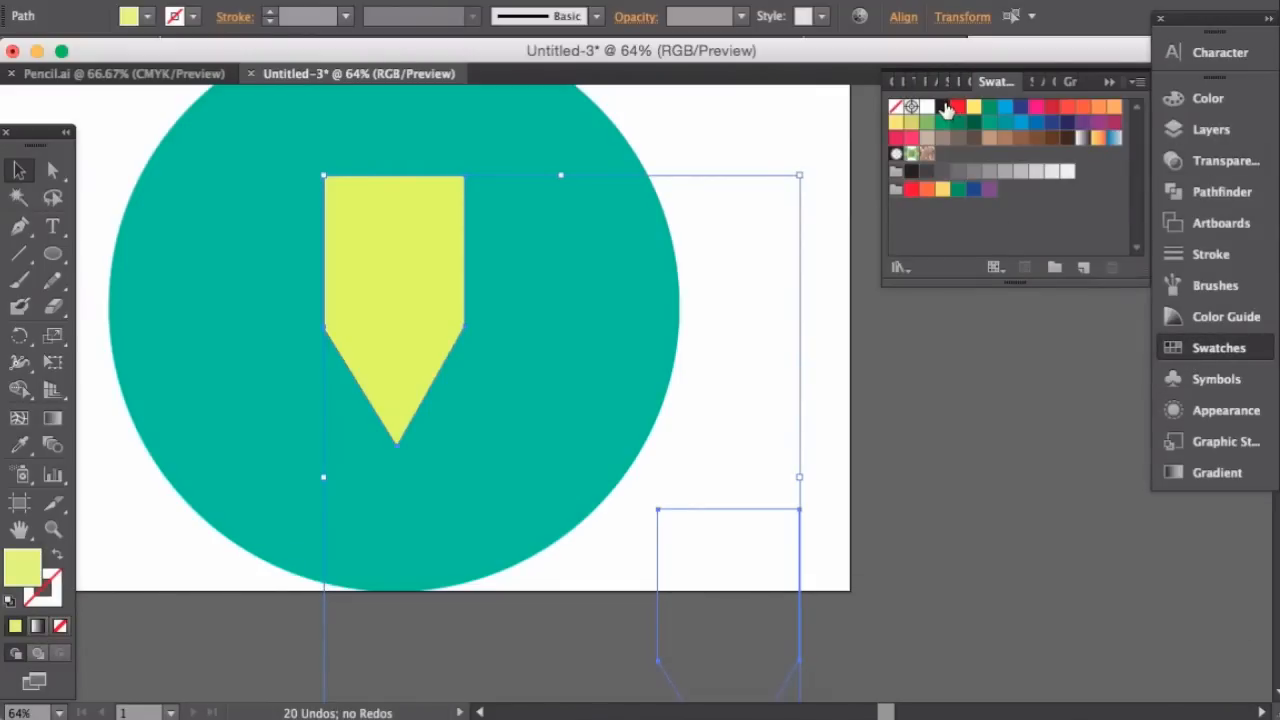
pyautogui.click(943, 106)
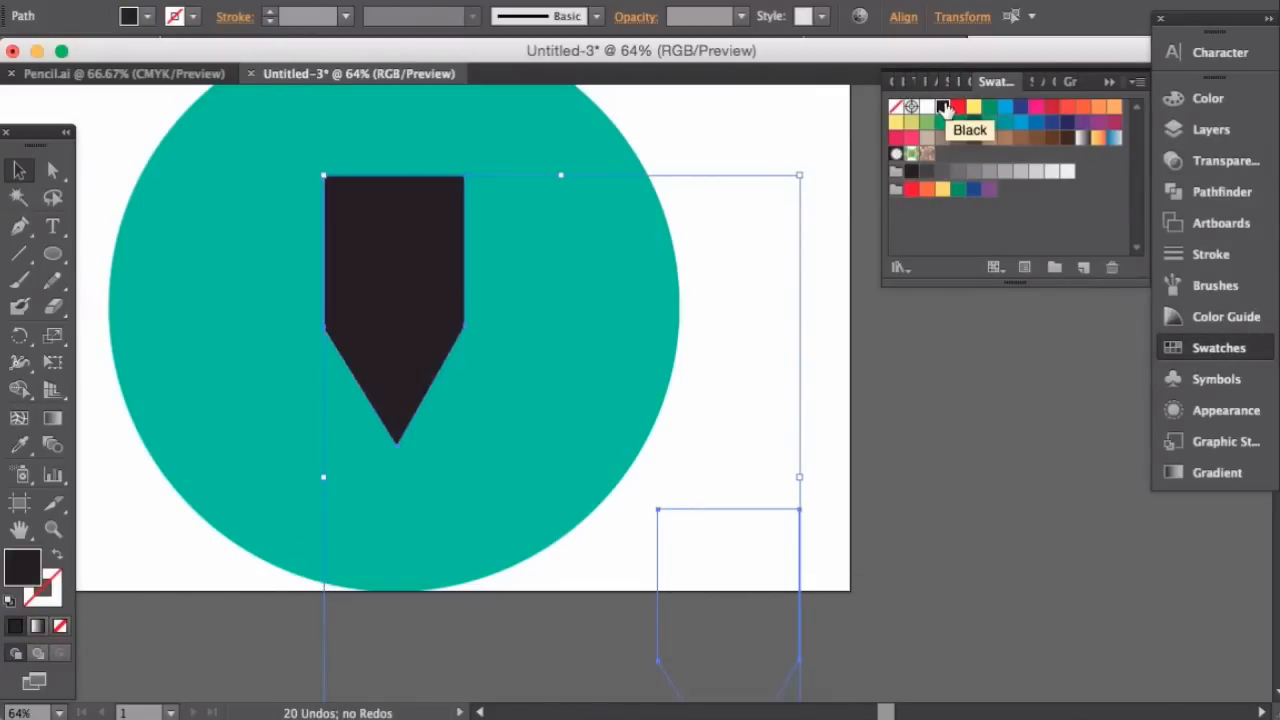
pyautogui.click(1110, 84)
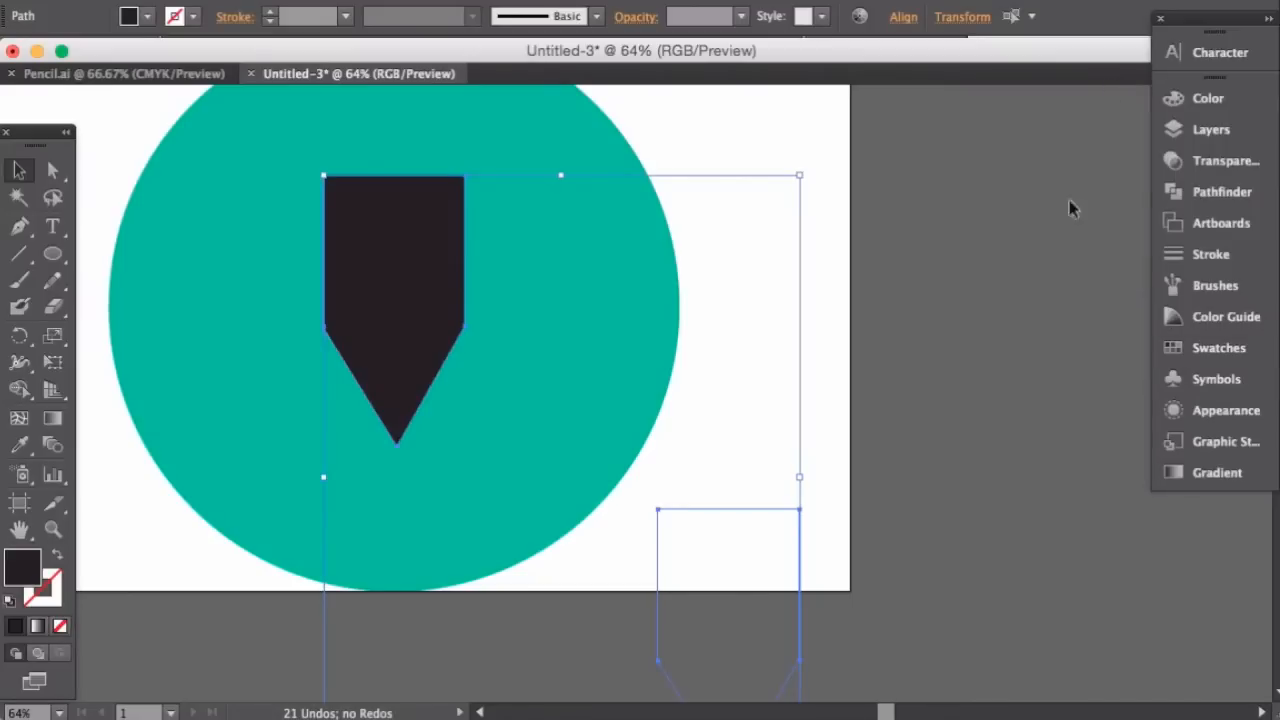
pyautogui.click(783, 437)
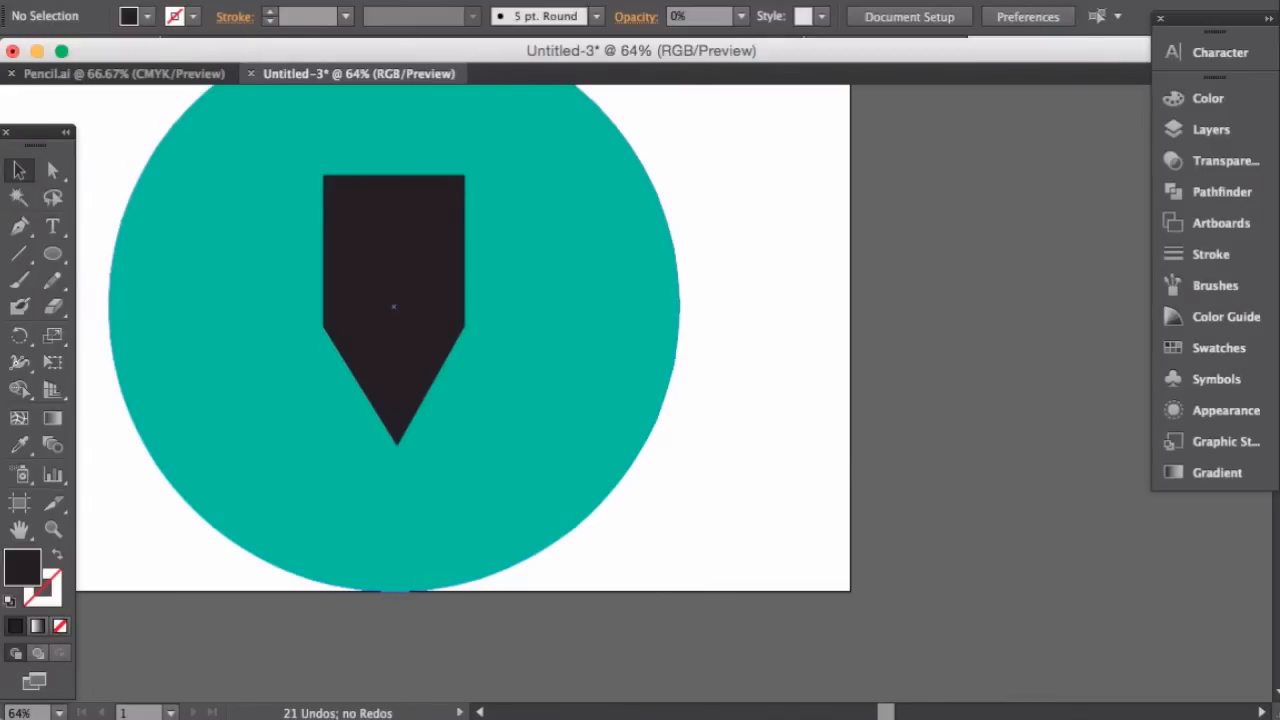
# - Configure the blend options to a Specified Distance spacing of 1 px
pyautogui.click(265, 0)
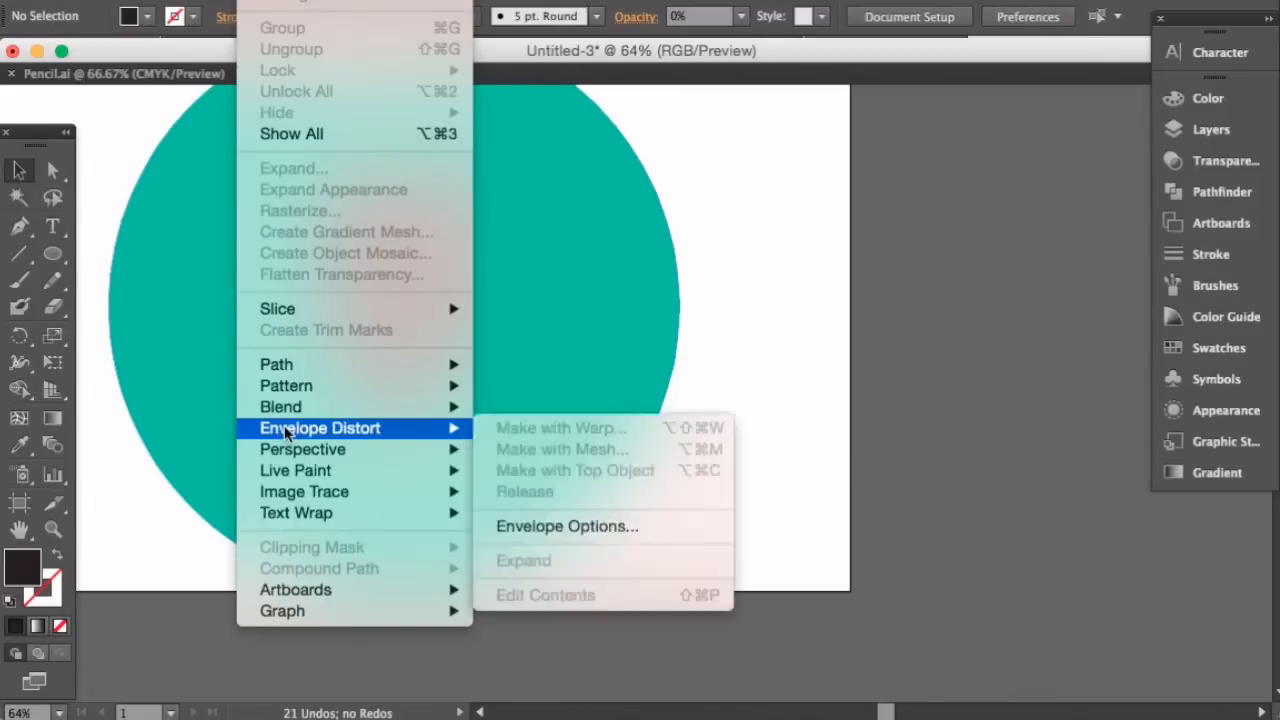
pyautogui.moveTo(288, 410)
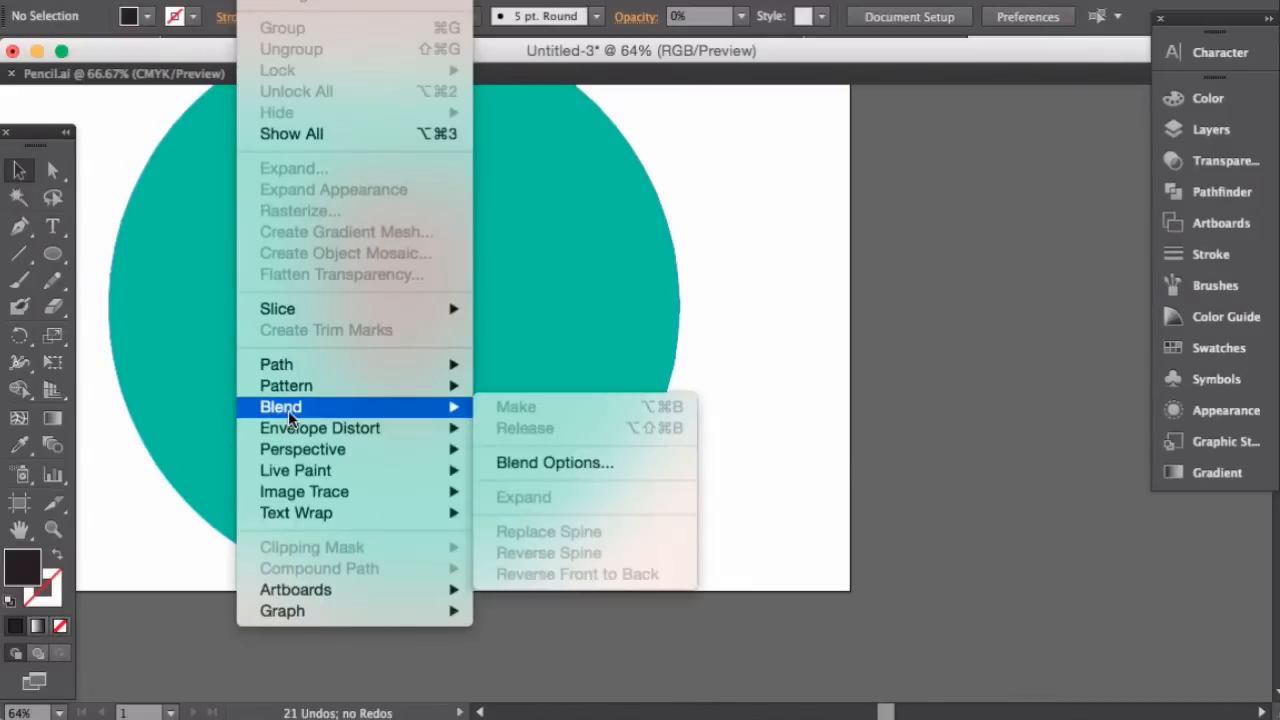
pyautogui.click(563, 463)
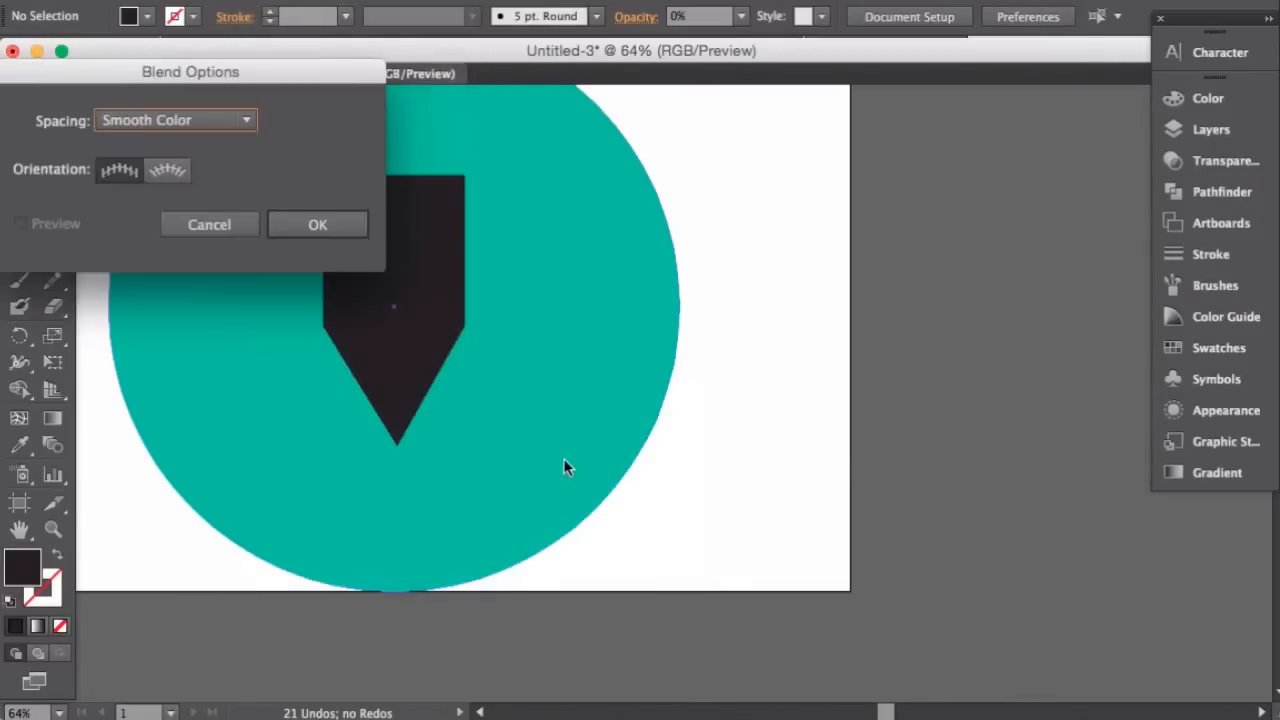
pyautogui.click(240, 120)
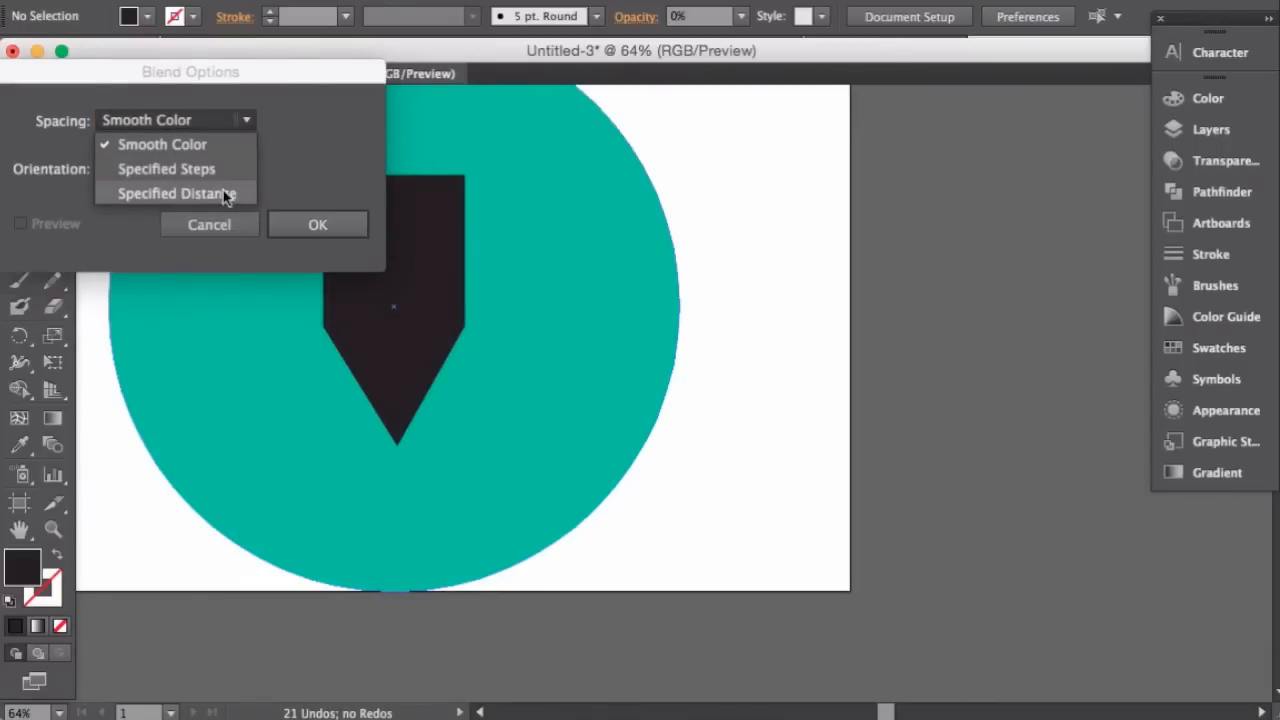
pyautogui.click(228, 167)
pyautogui.click(229, 121)
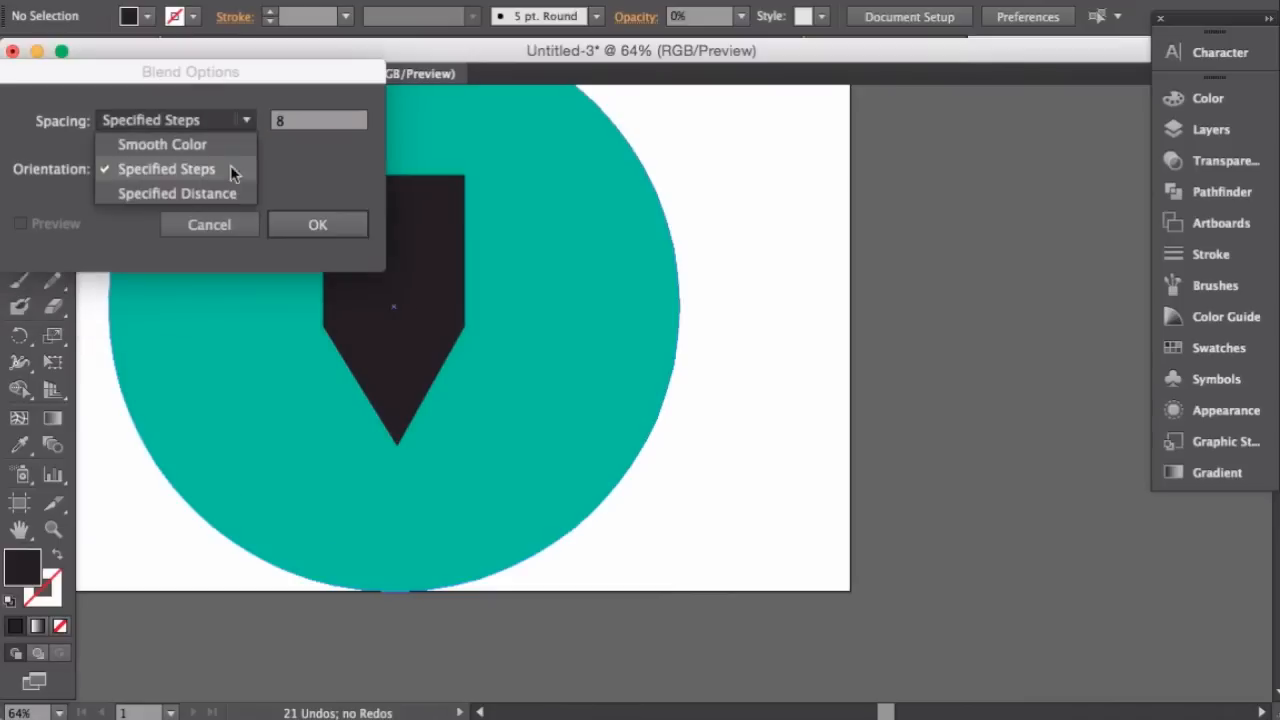
pyautogui.click(229, 195)
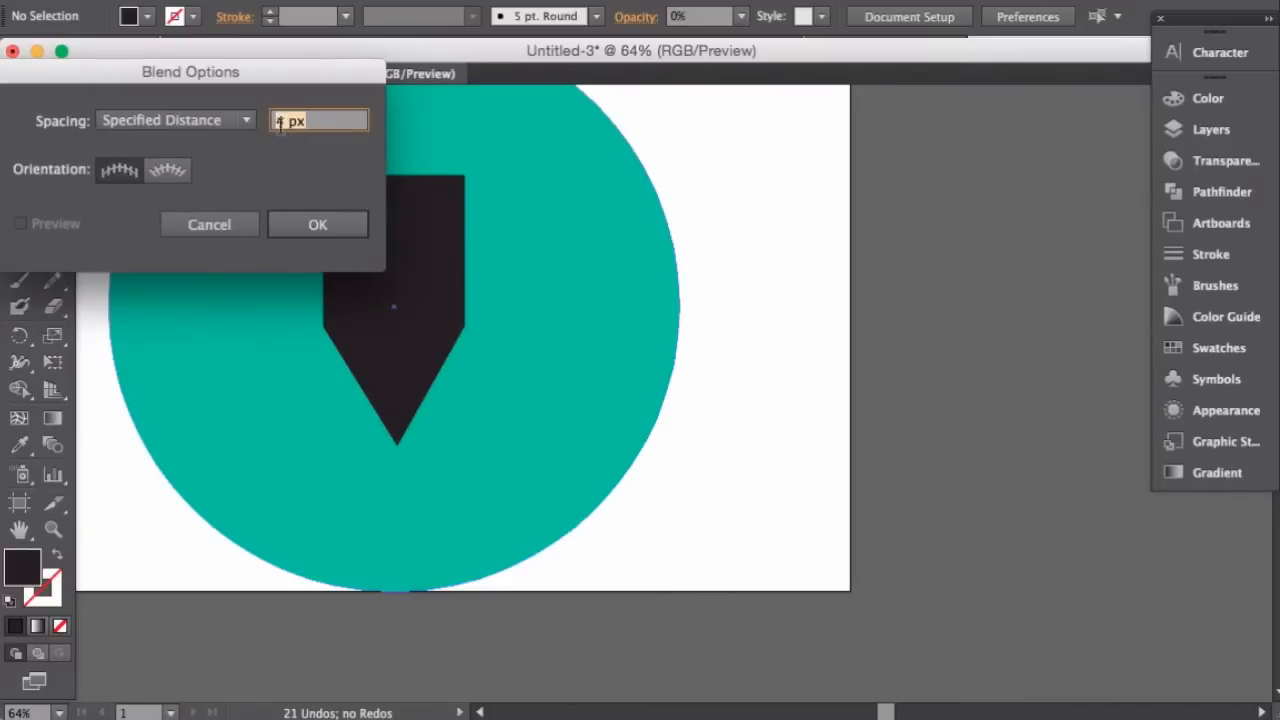
pyautogui.write('1 px')
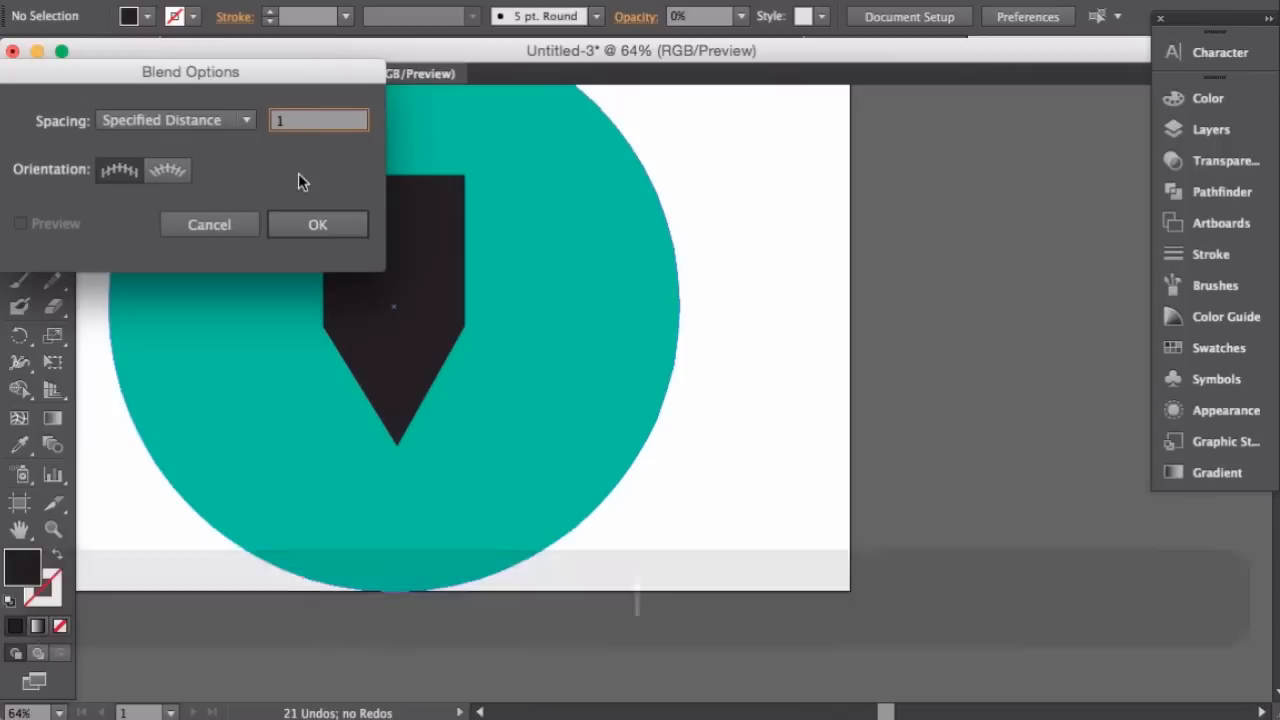
pyautogui.click(335, 229)
# - Blend the black shape on the circle with the transparent copy at the lower right into a long shadow, and deselect it
pyautogui.click(416, 300)
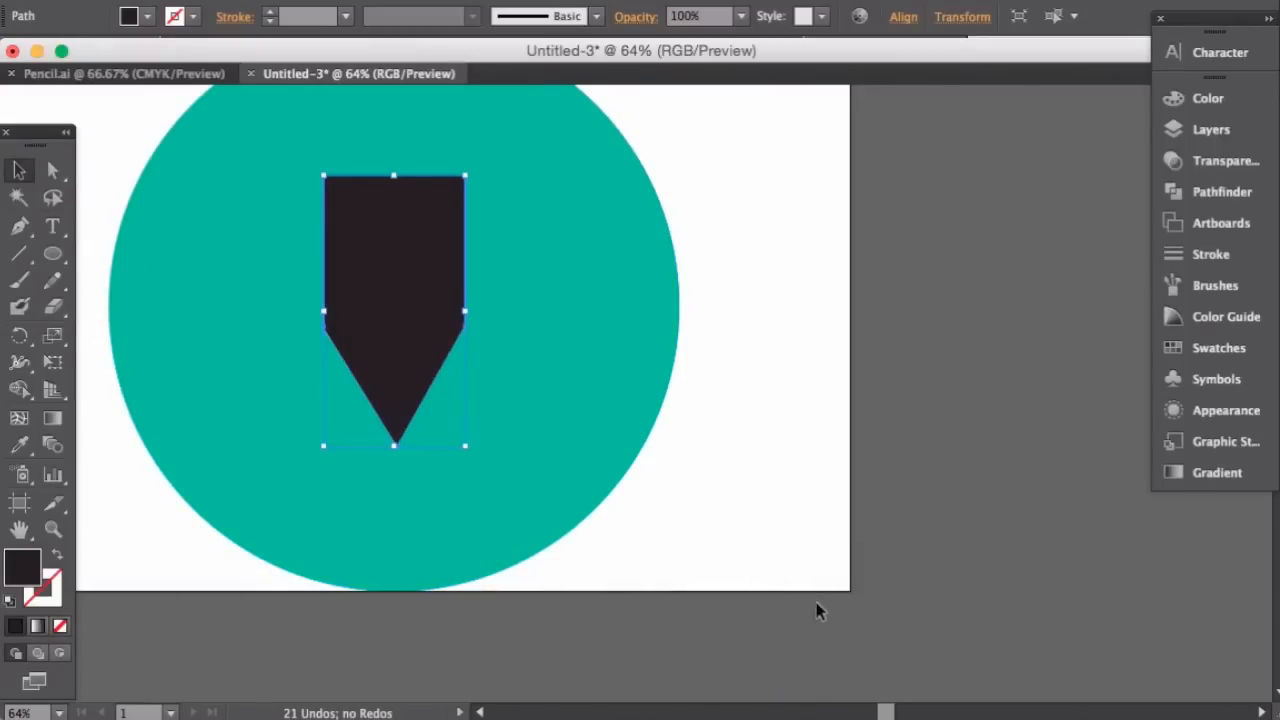
pyautogui.keyDown('shift'); pyautogui.click(757, 606); pyautogui.keyUp('shift')
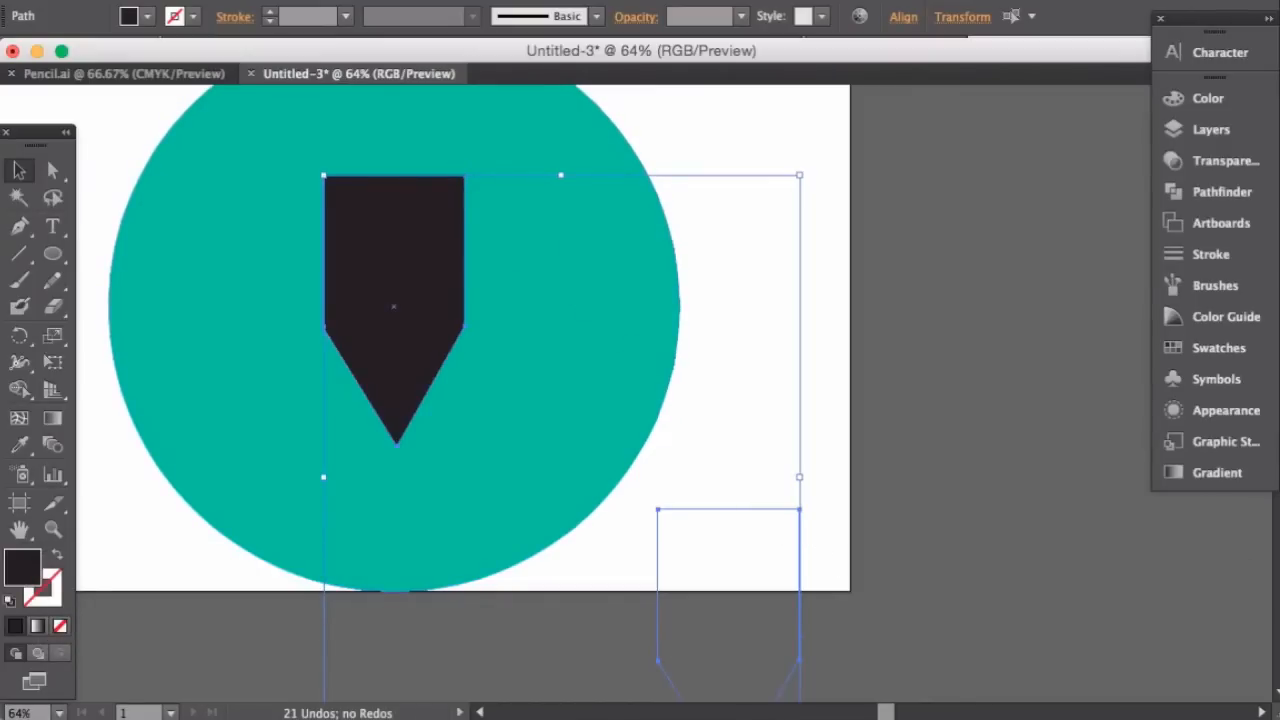
pyautogui.click(258, 0)
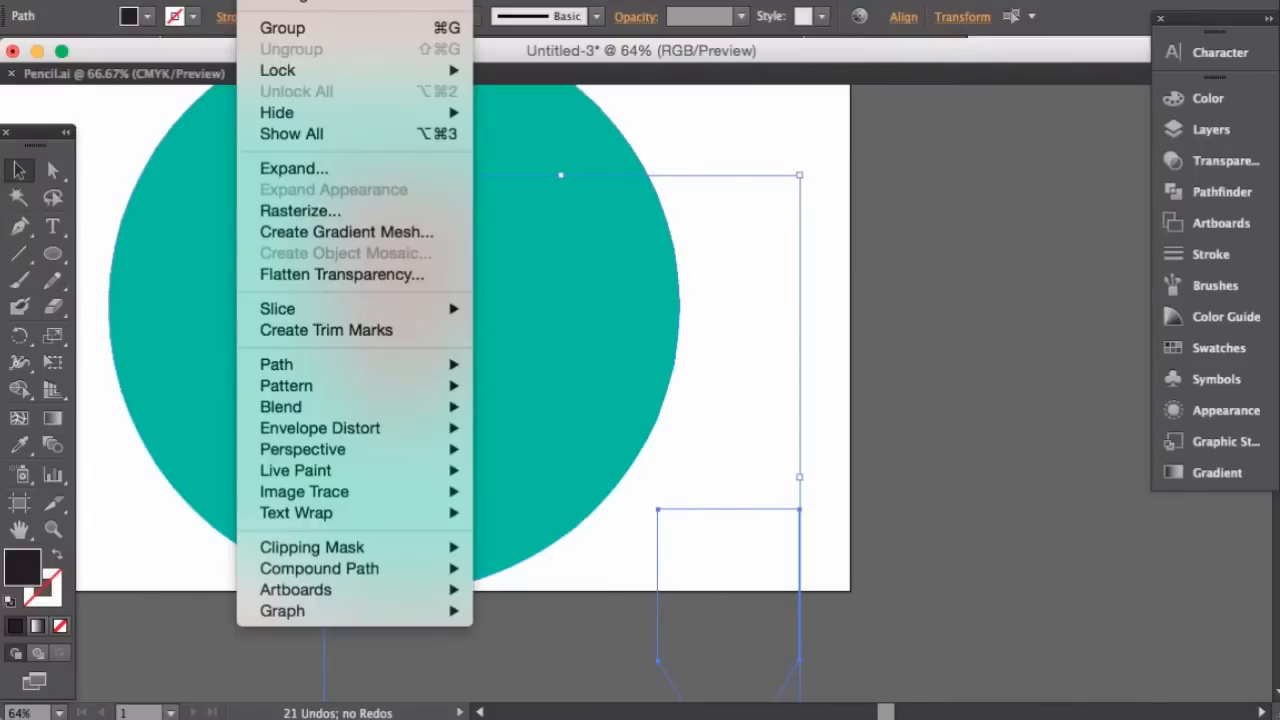
pyautogui.moveTo(297, 405)
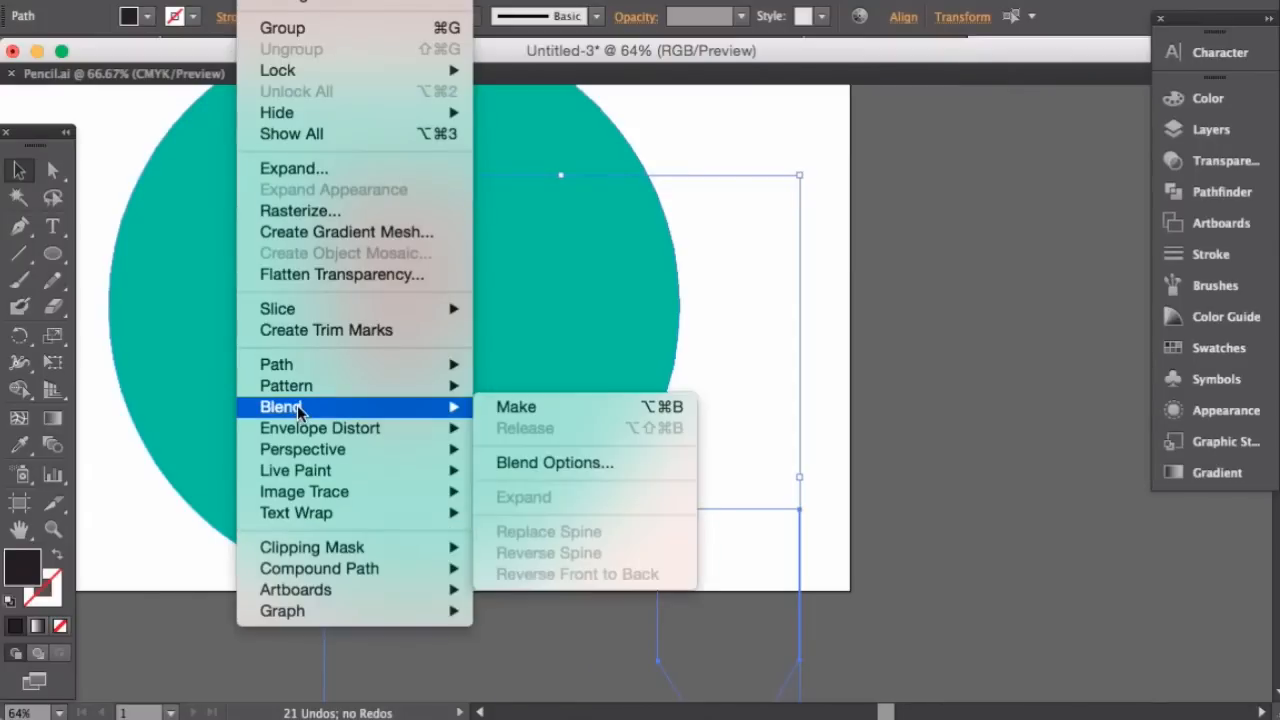
pyautogui.click(586, 408)
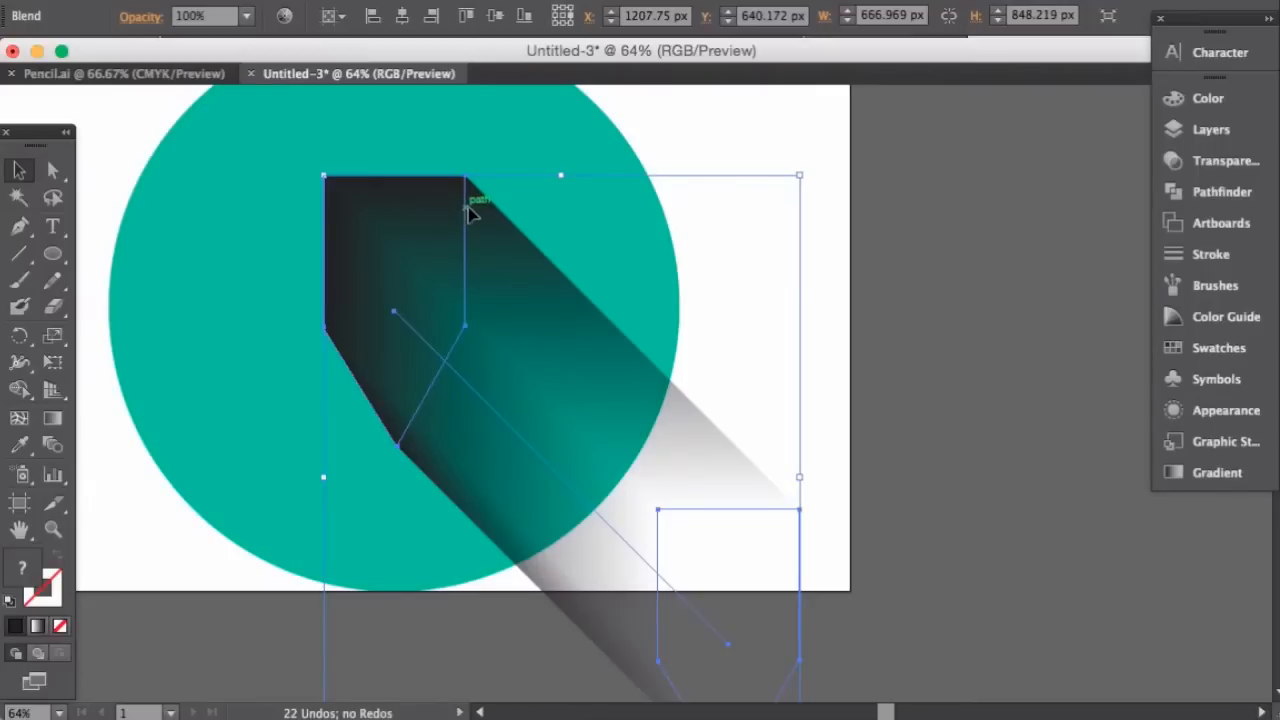
pyautogui.click(821, 342)
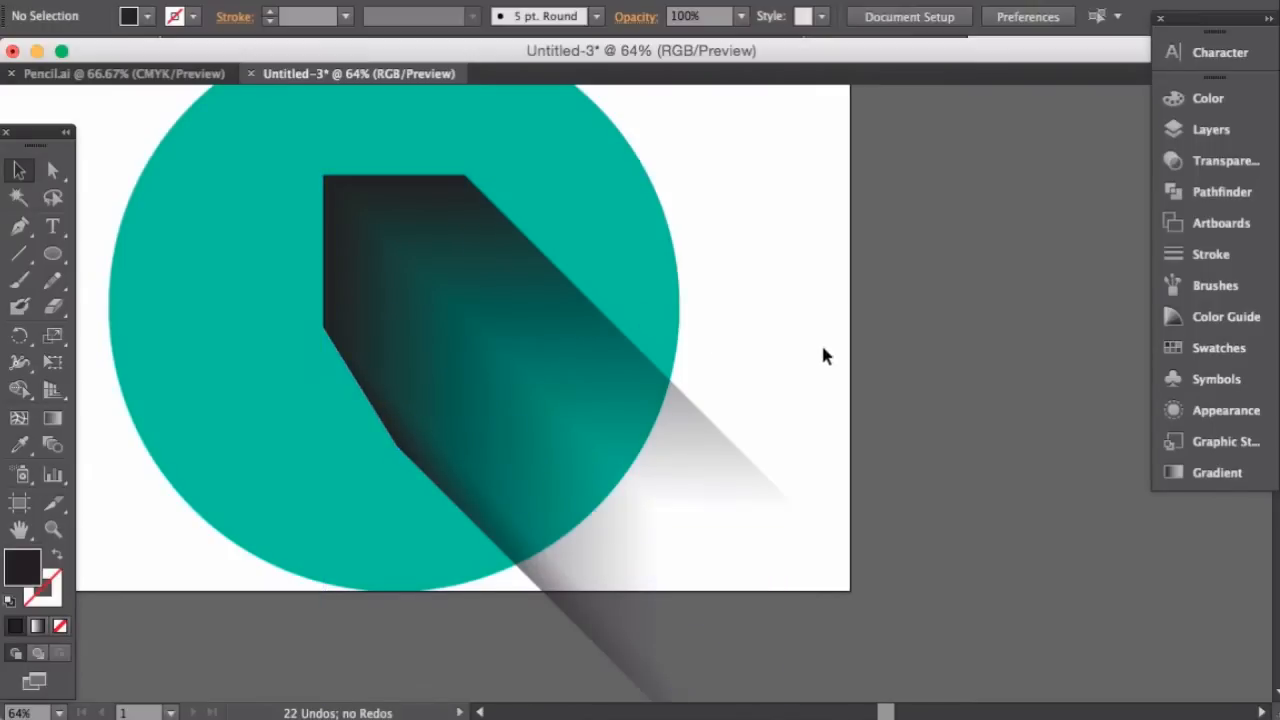
pyautogui.click(429, 232)
pyautogui.click(884, 502)
# - Move the hidden yellow-green path above the blend in Layer 1 and make it visible
pyautogui.hscroll(-2, 990, 430)
pyautogui.scroll(1, 990, 430)
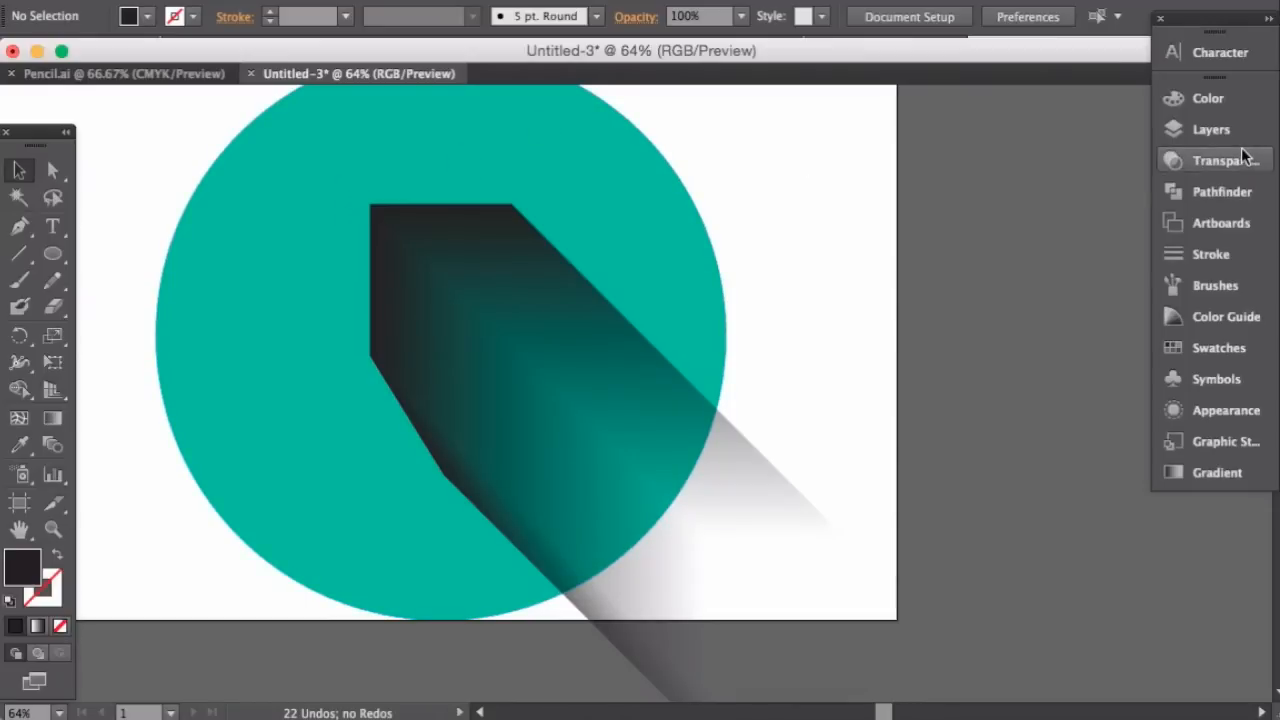
pyautogui.click(1215, 129)
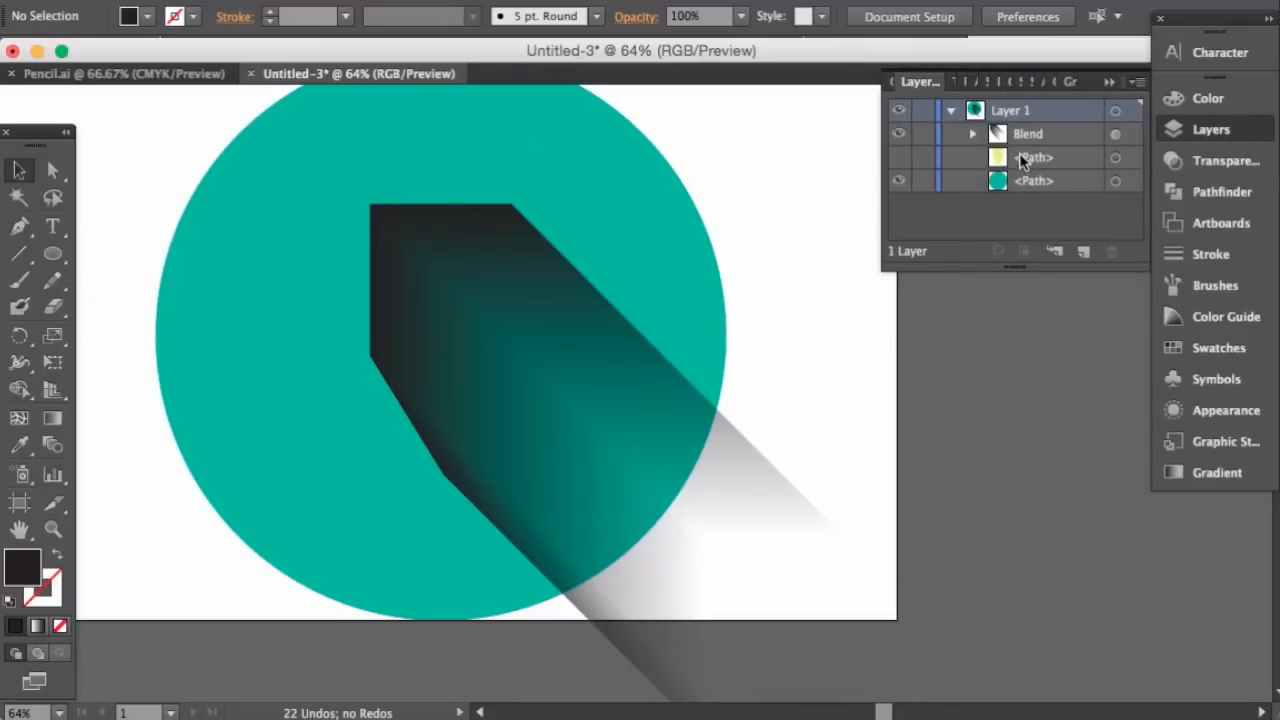
pyautogui.moveTo(1058, 166); pyautogui.dragTo(1052, 127)
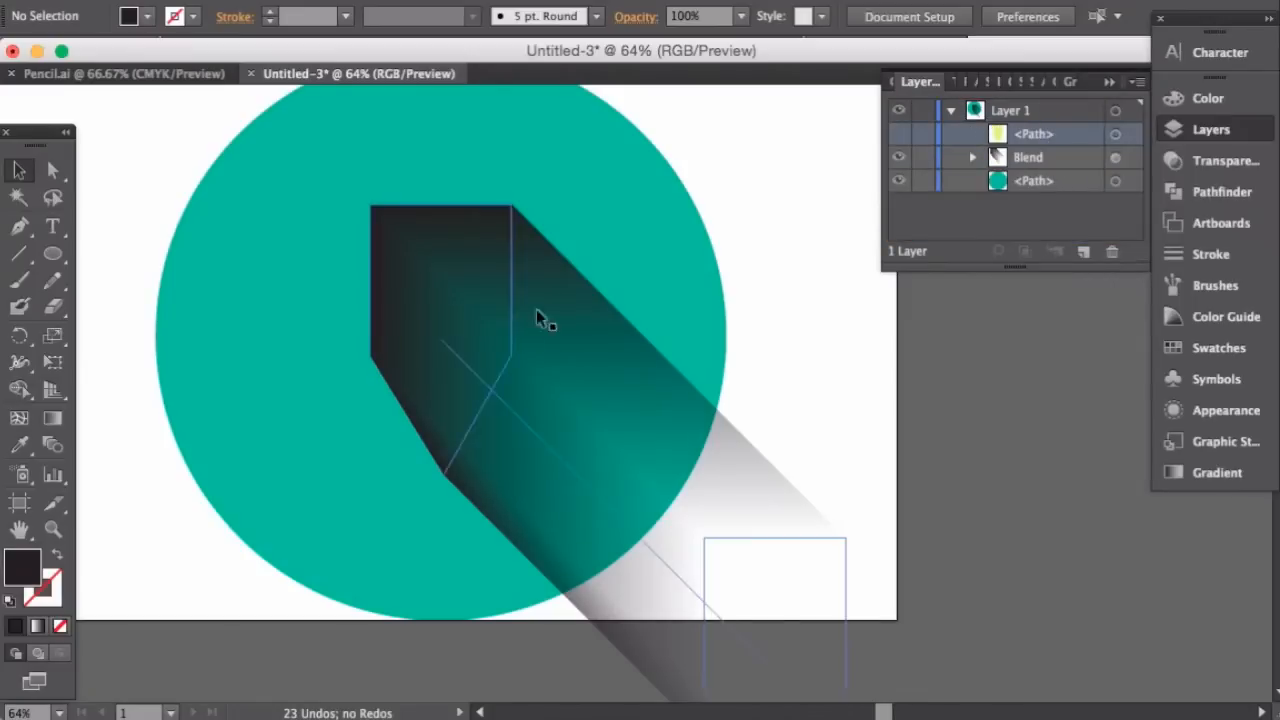
pyautogui.click(898, 134)
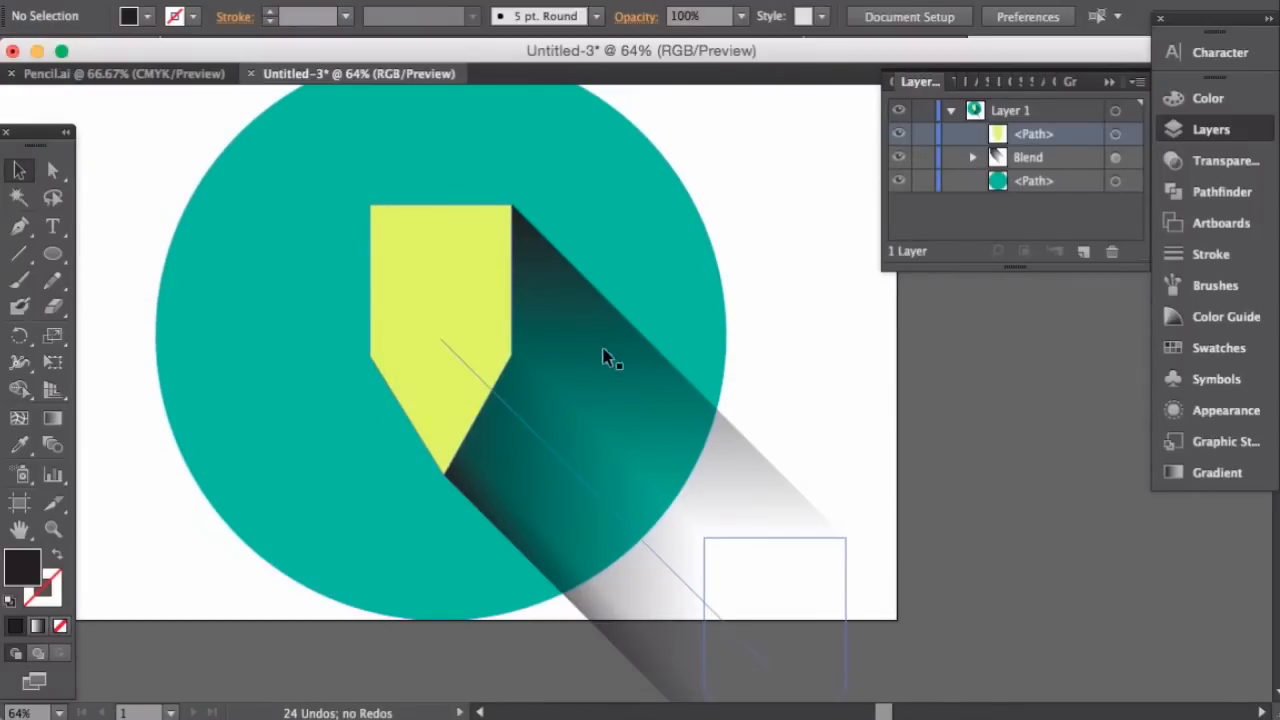
# - Check the long shadow in Pencil.ai, and set the blend's opacity to 30% in the Untitled-3 document
pyautogui.click(120, 74)
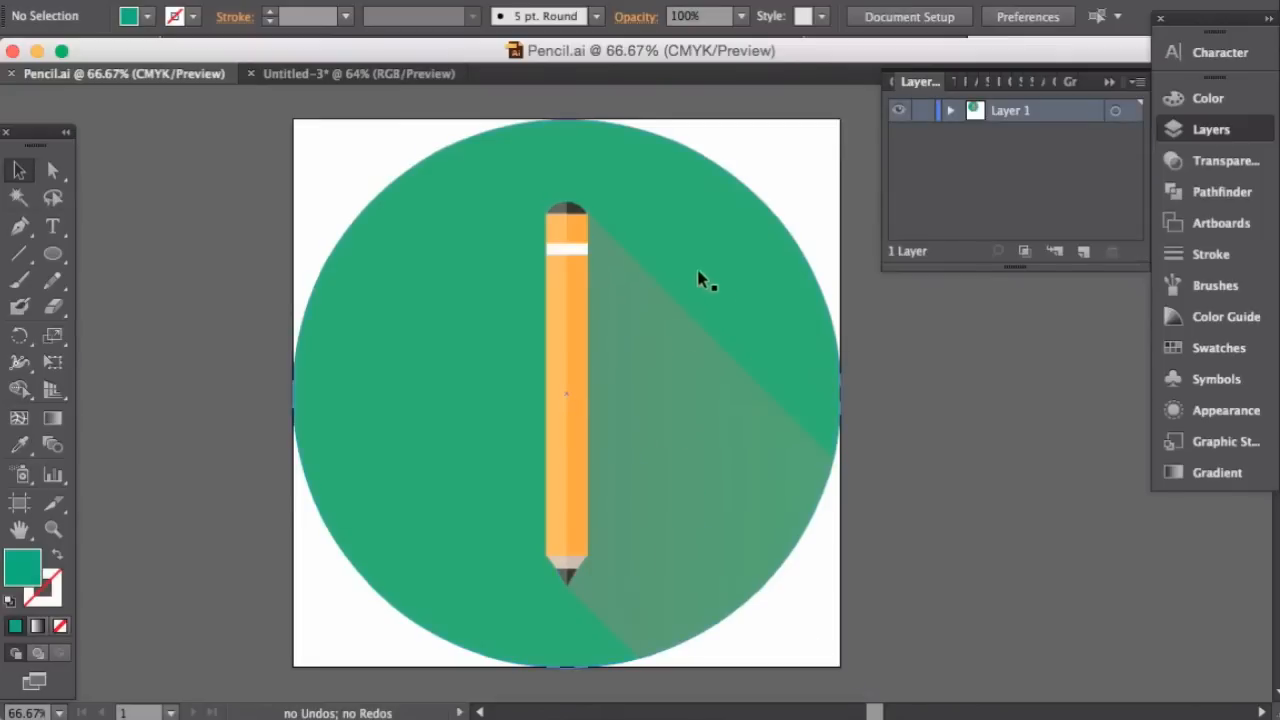
pyautogui.click(401, 73)
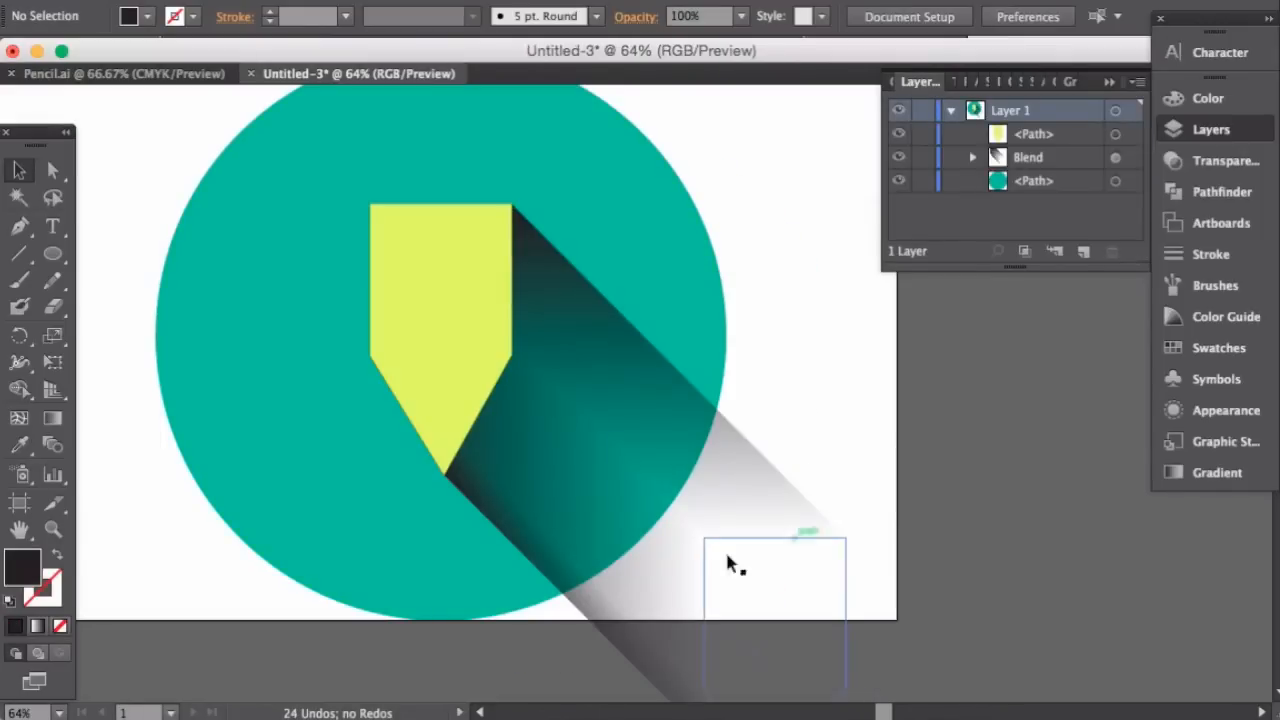
pyautogui.click(694, 580)
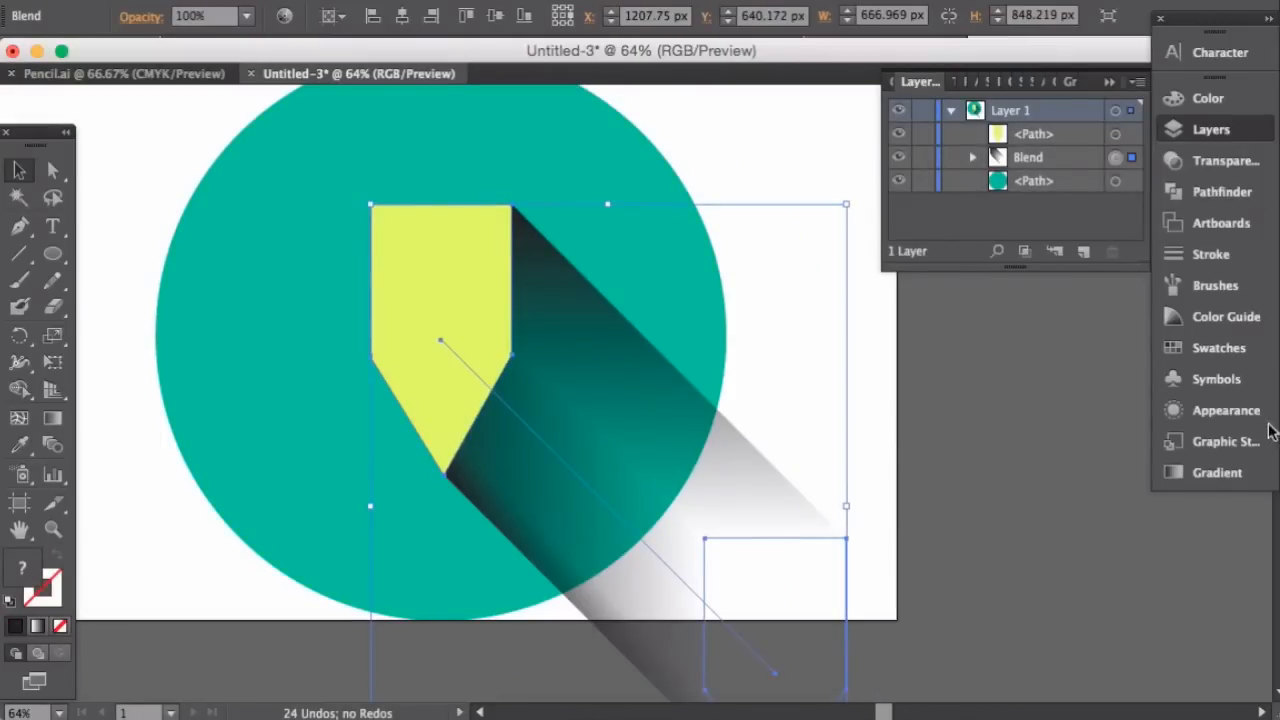
pyautogui.click(1188, 163)
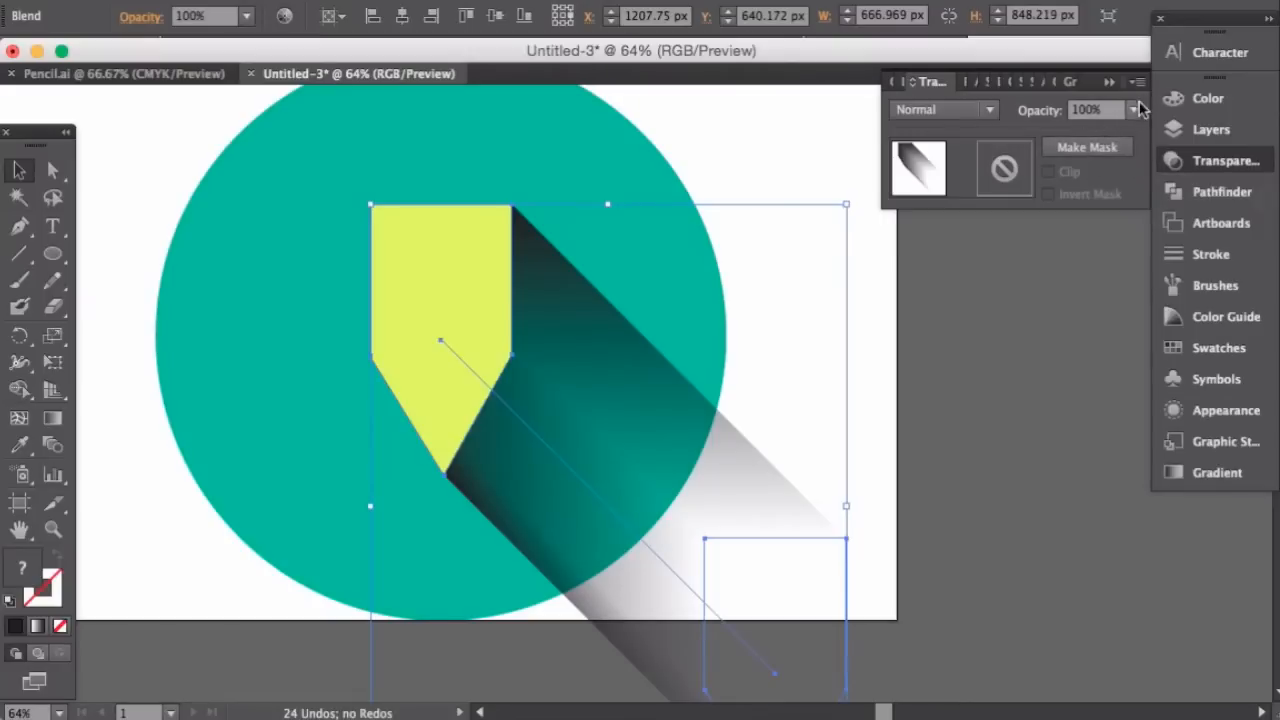
pyautogui.click(1140, 110)
pyautogui.click(1143, 205)
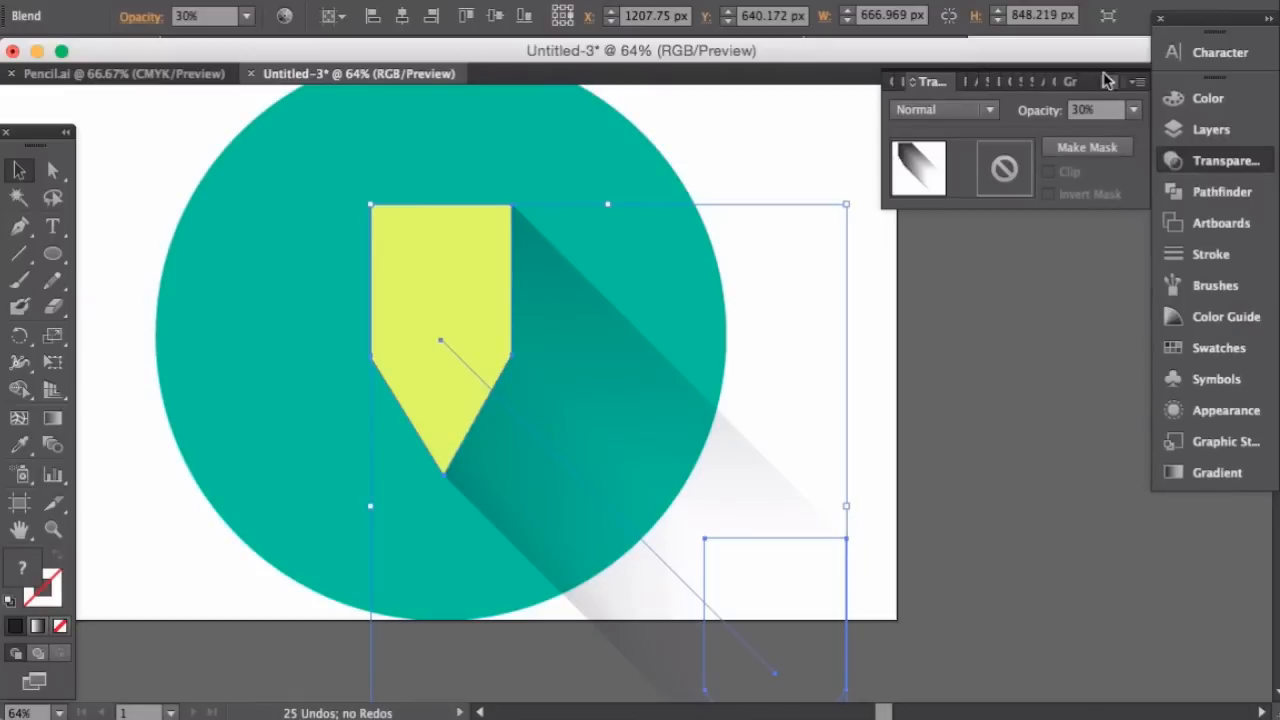
pyautogui.click(1071, 226)
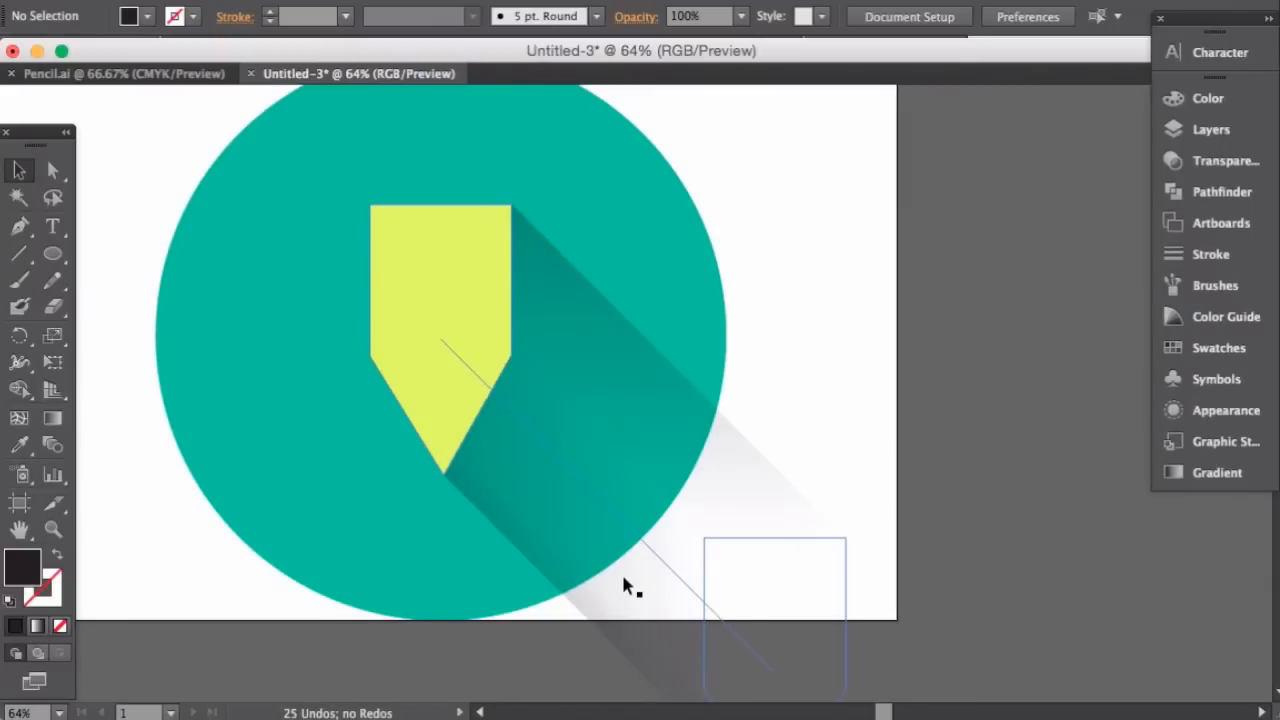
pyautogui.scroll(-5, 623, 586)
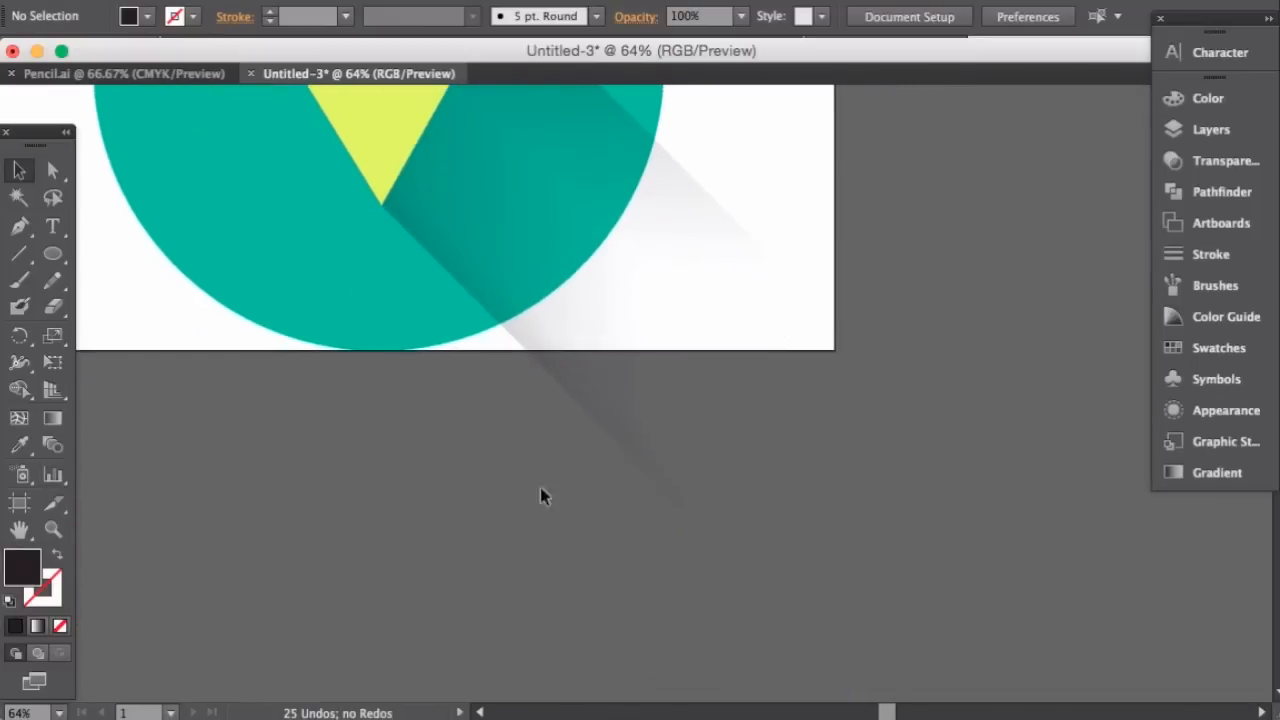
pyautogui.moveTo(554, 398); pyautogui.dragTo(646, 403)
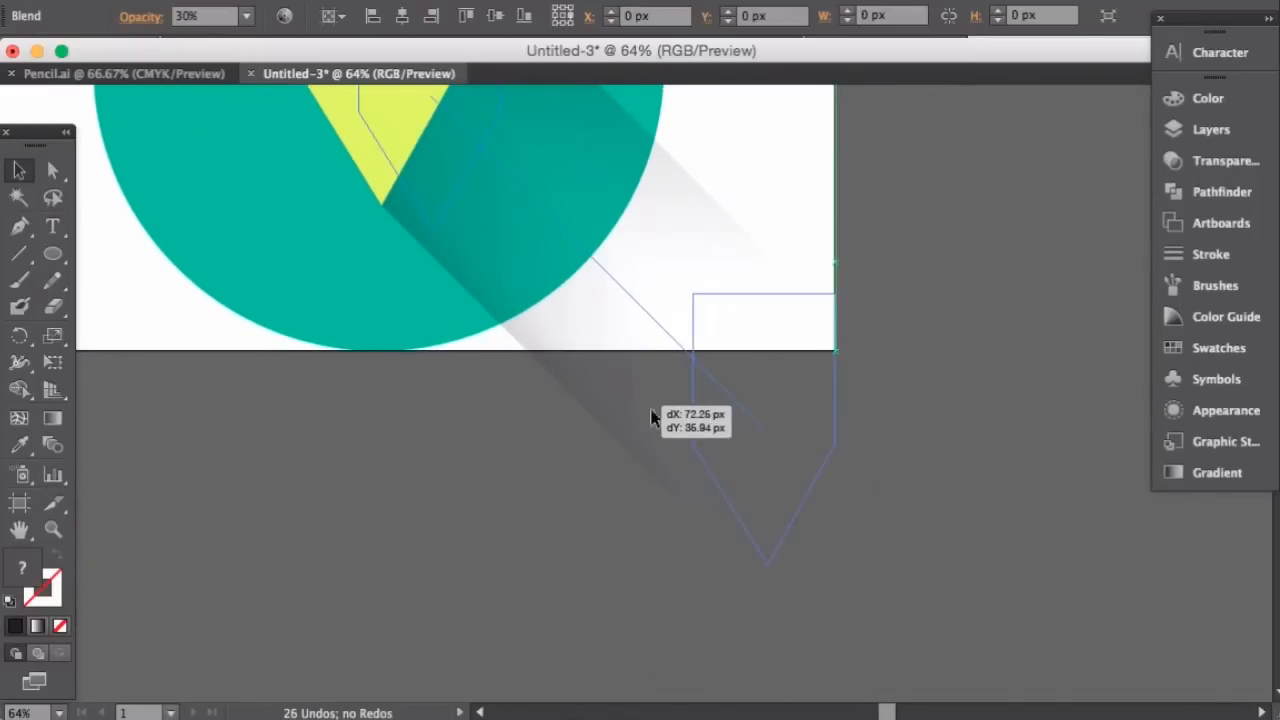
pyautogui.press('super+z')
pyautogui.press('super+z')
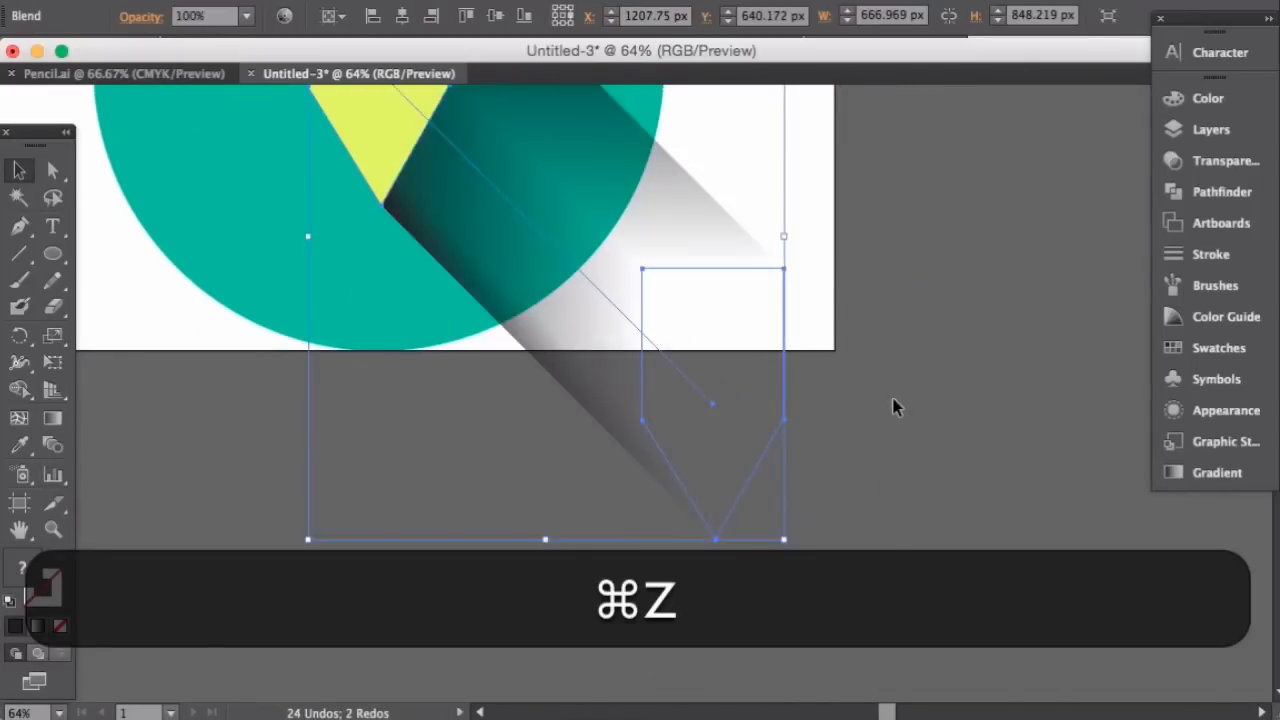
pyautogui.click(897, 397)
pyautogui.press('shift+super+z')
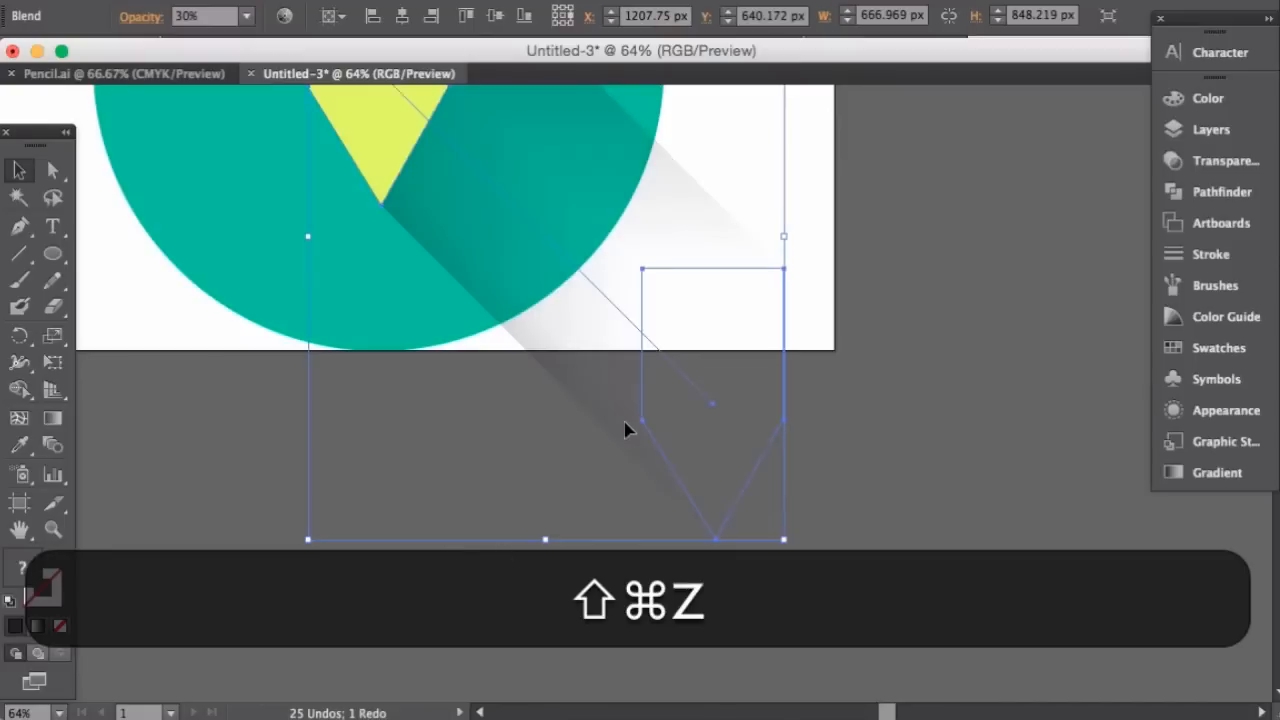
pyautogui.click(363, 616)
pyautogui.scroll(10, 174, 283)
pyautogui.hscroll(-5, 174, 283)
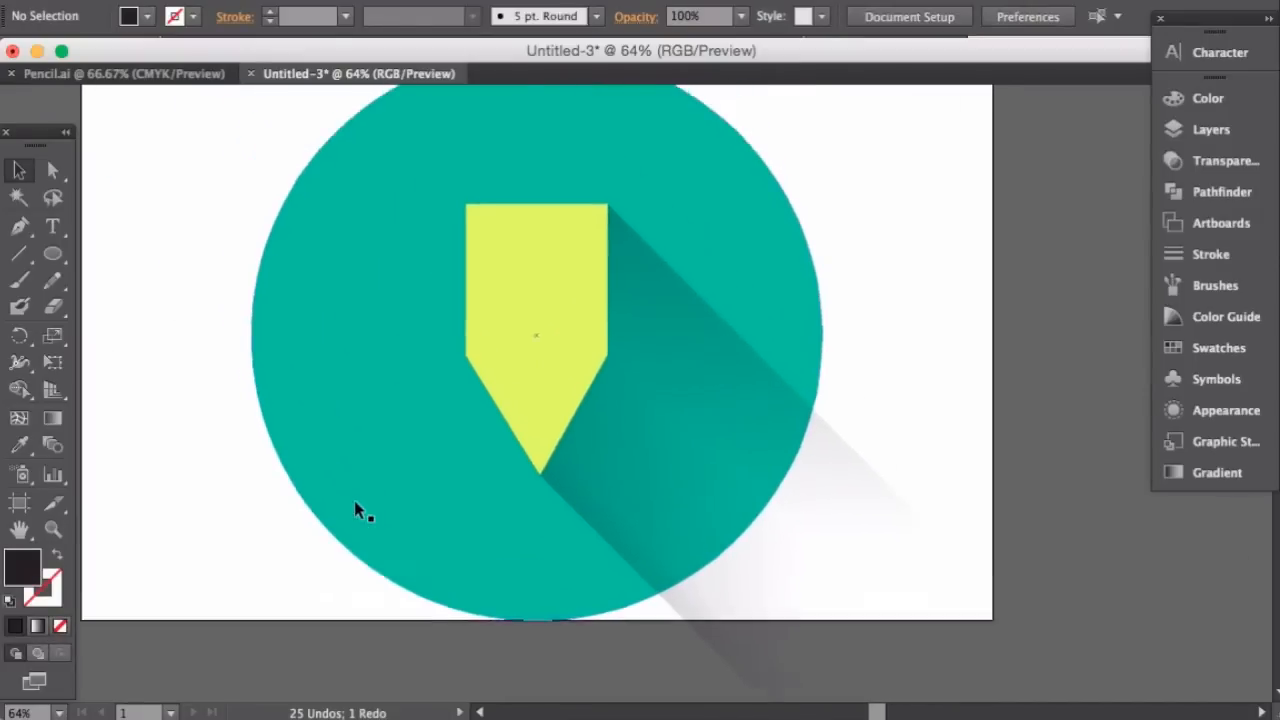
# - Duplicate the teal circle and place the copy exactly over the original, in front of the other artwork
pyautogui.click(379, 311)
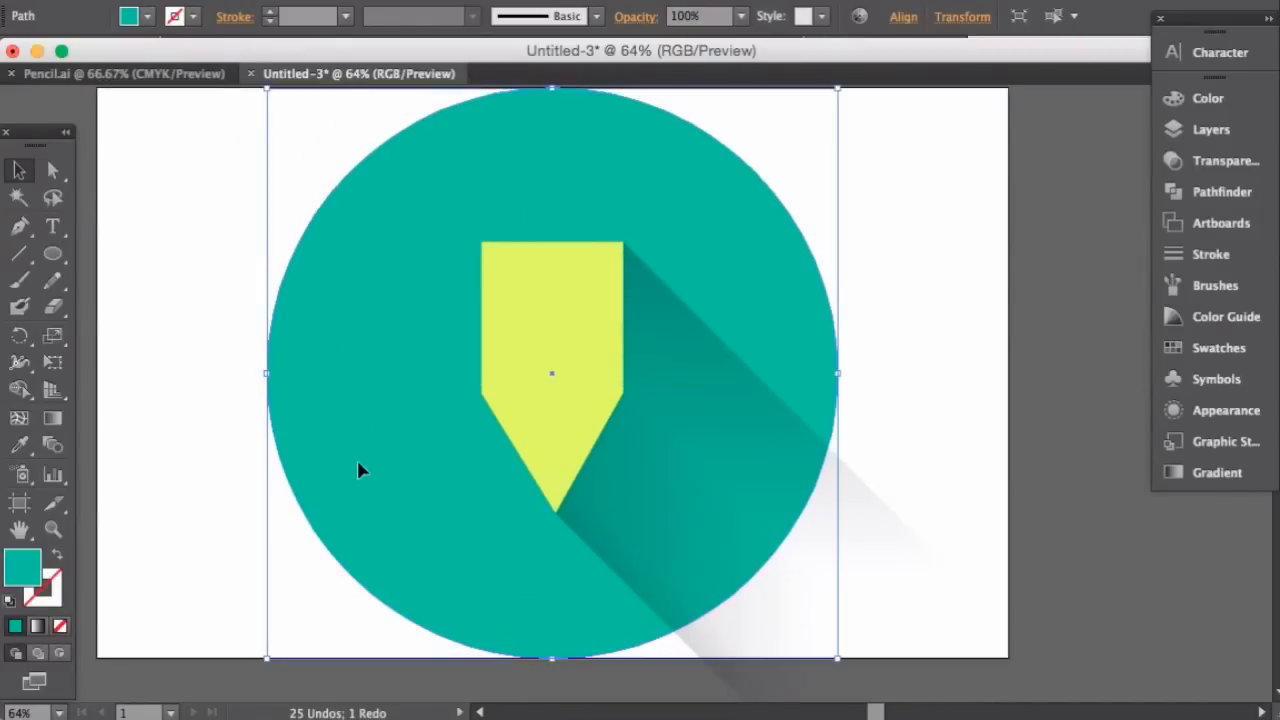
pyautogui.press('super+c')
pyautogui.press('super+v')
pyautogui.moveTo(666, 509); pyautogui.dragTo(577, 491)
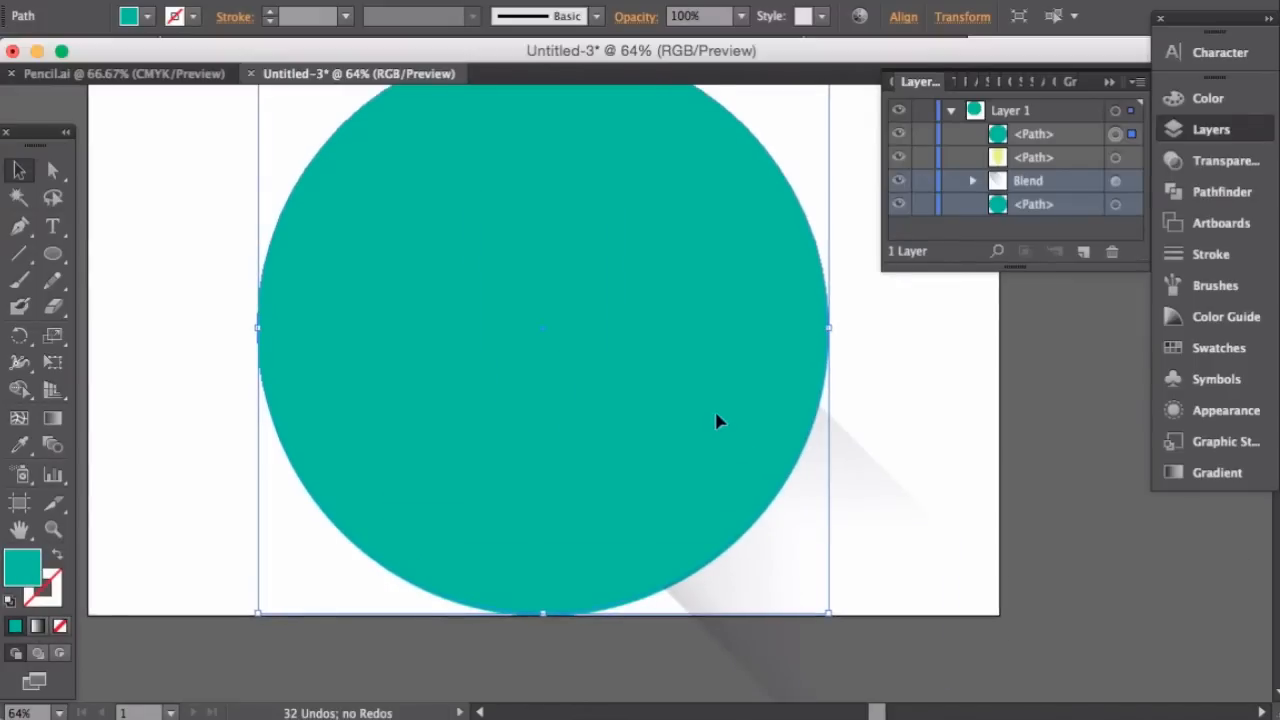
pyautogui.moveTo(687, 390); pyautogui.dragTo(688, 391)
# - Clip the long-shadow blend with the front teal circle as a clipping mask, and deselect the result
pyautogui.moveTo(807, 534); pyautogui.dragTo(938, 601)
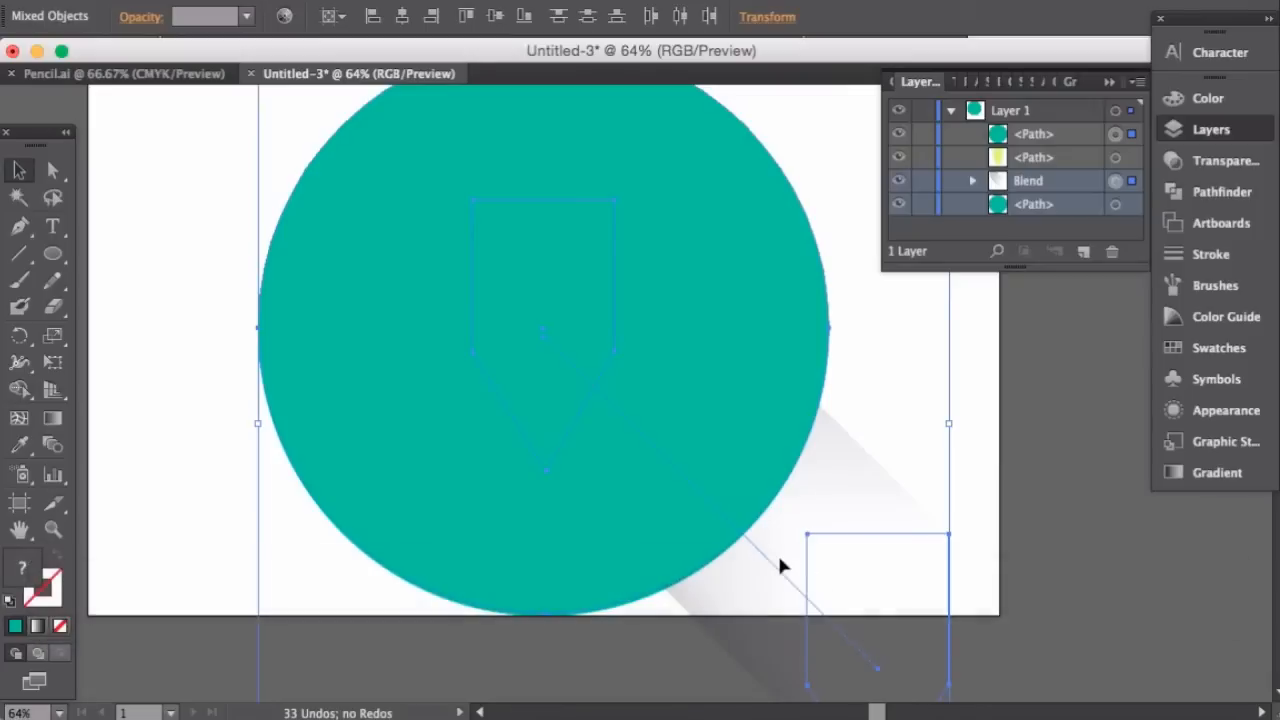
pyautogui.press('super+7')
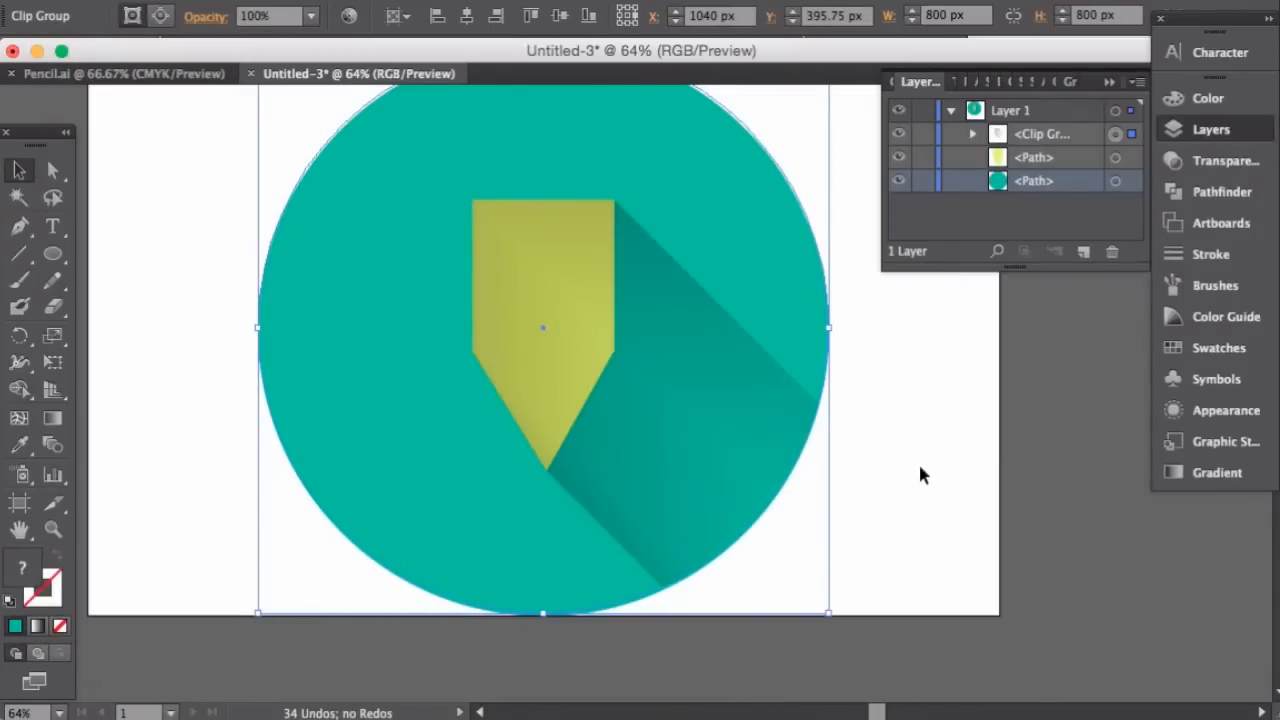
pyautogui.click(920, 474)
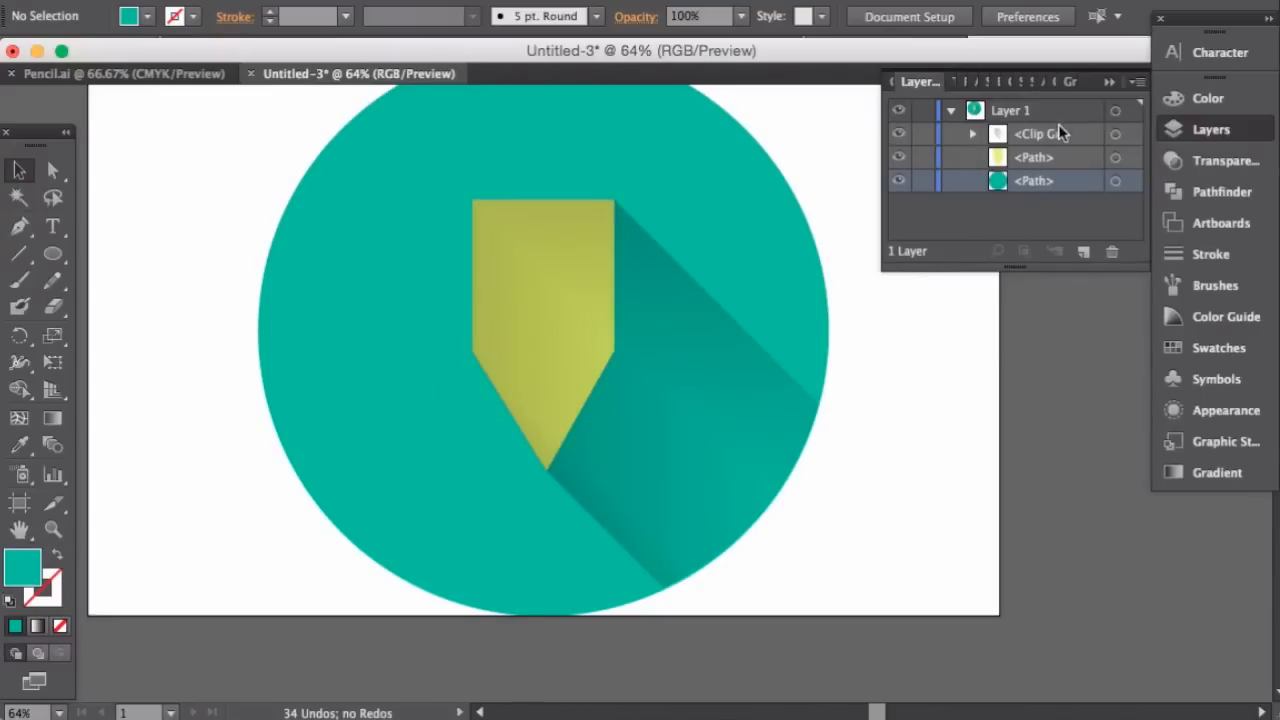
# - Move the yellow-green path above the clip group in Layer 1
pyautogui.moveTo(1046, 157); pyautogui.dragTo(1045, 126)
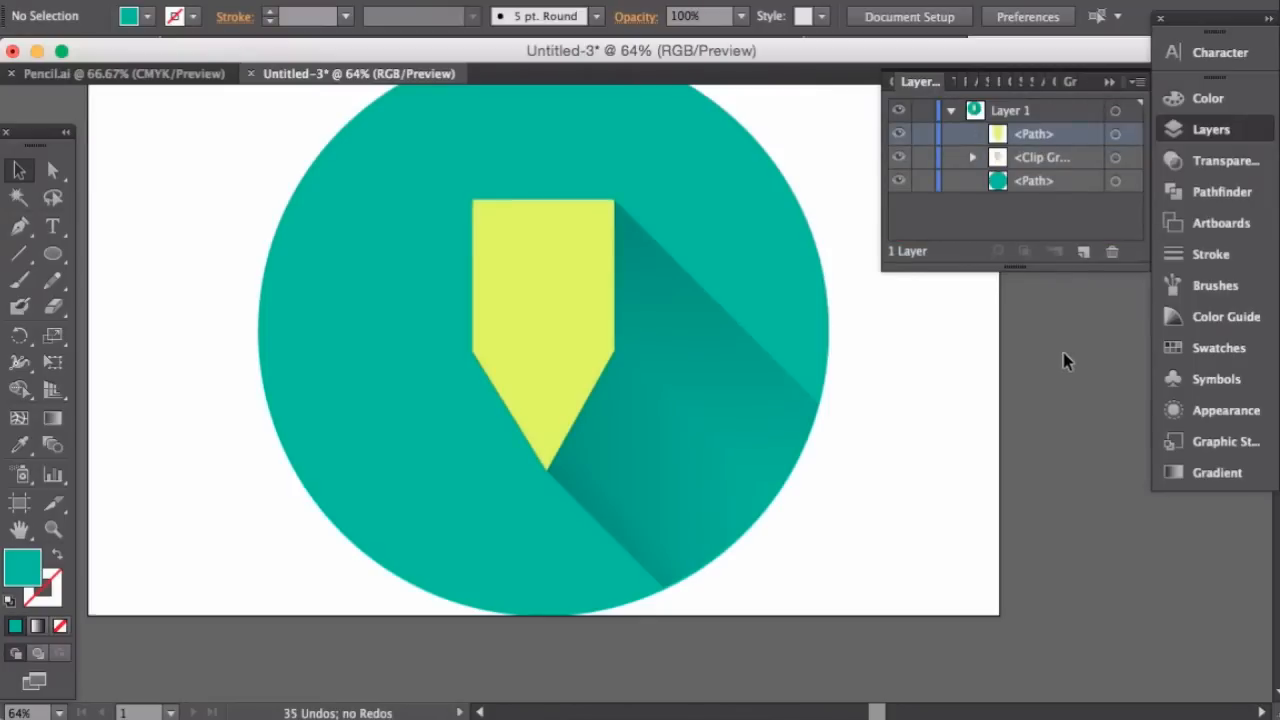
pyautogui.scroll(2, 1048, 367)
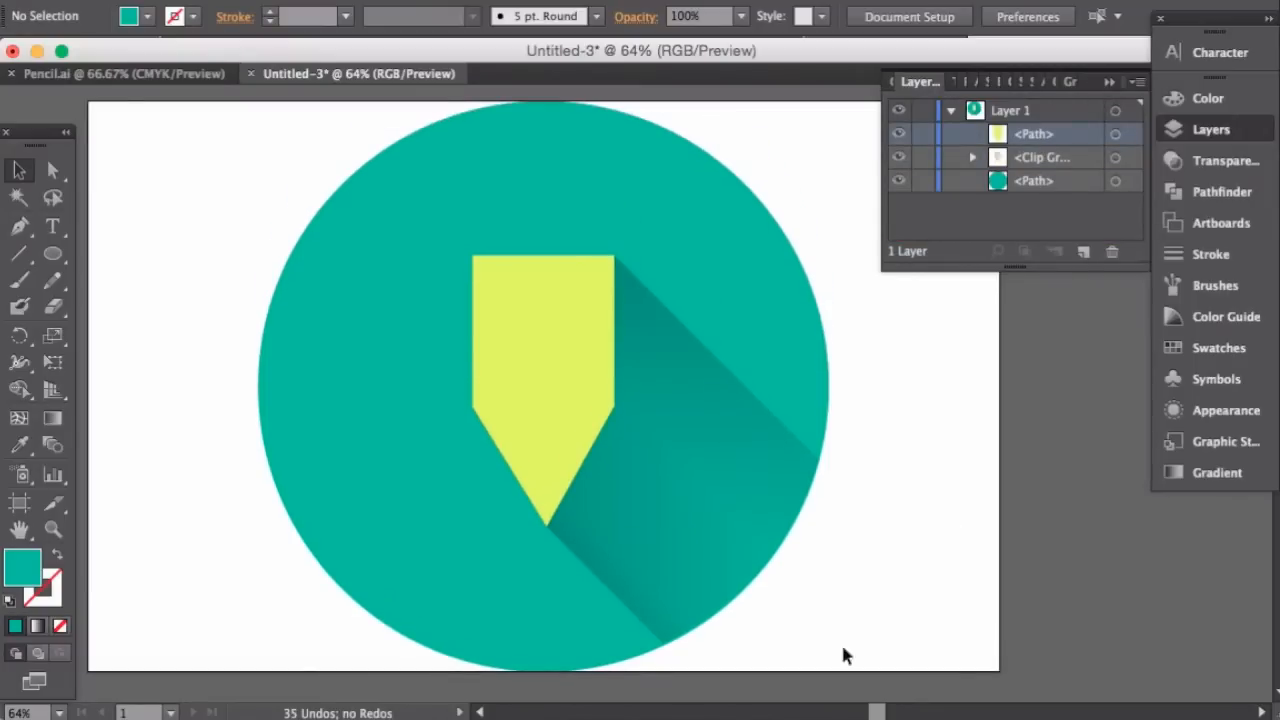
pyautogui.moveTo(350, 718)
pyautogui.click(1109, 81)
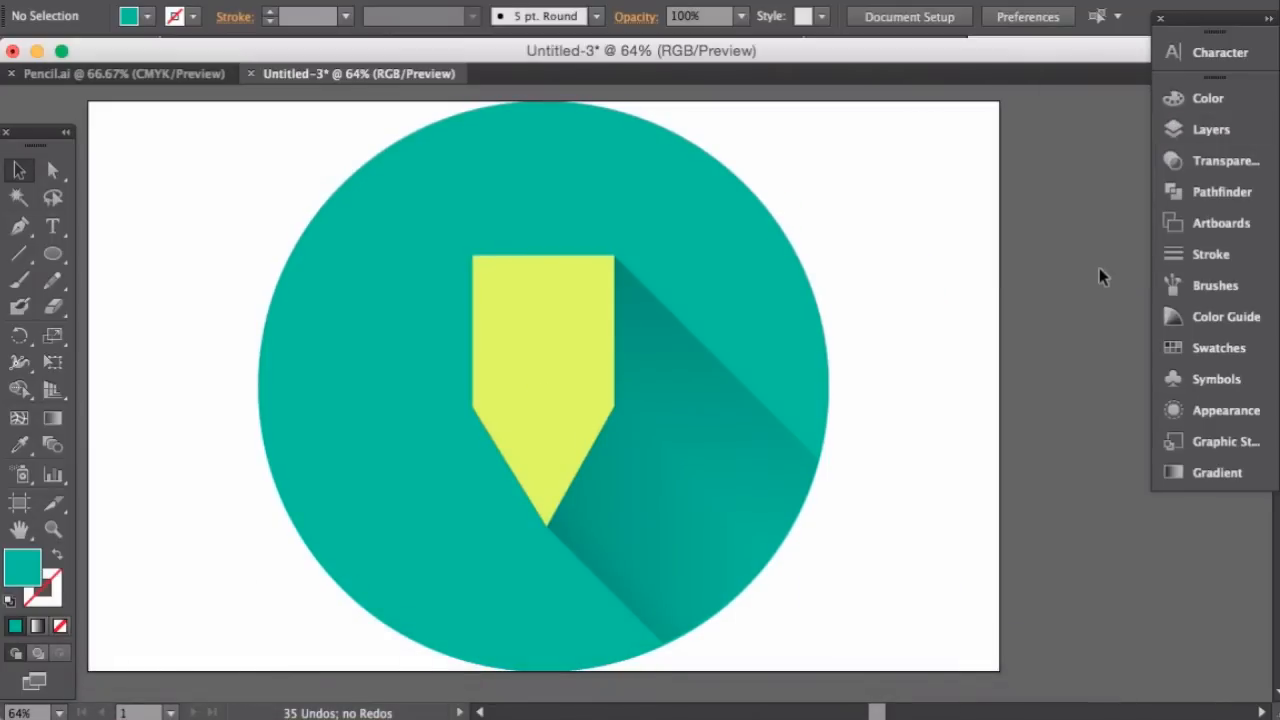
# - Check the pencil's two-tone shading in Pencil.ai, and duplicate the yellow-green shape directly over itself in the Untitled-3 document
pyautogui.click(159, 73)
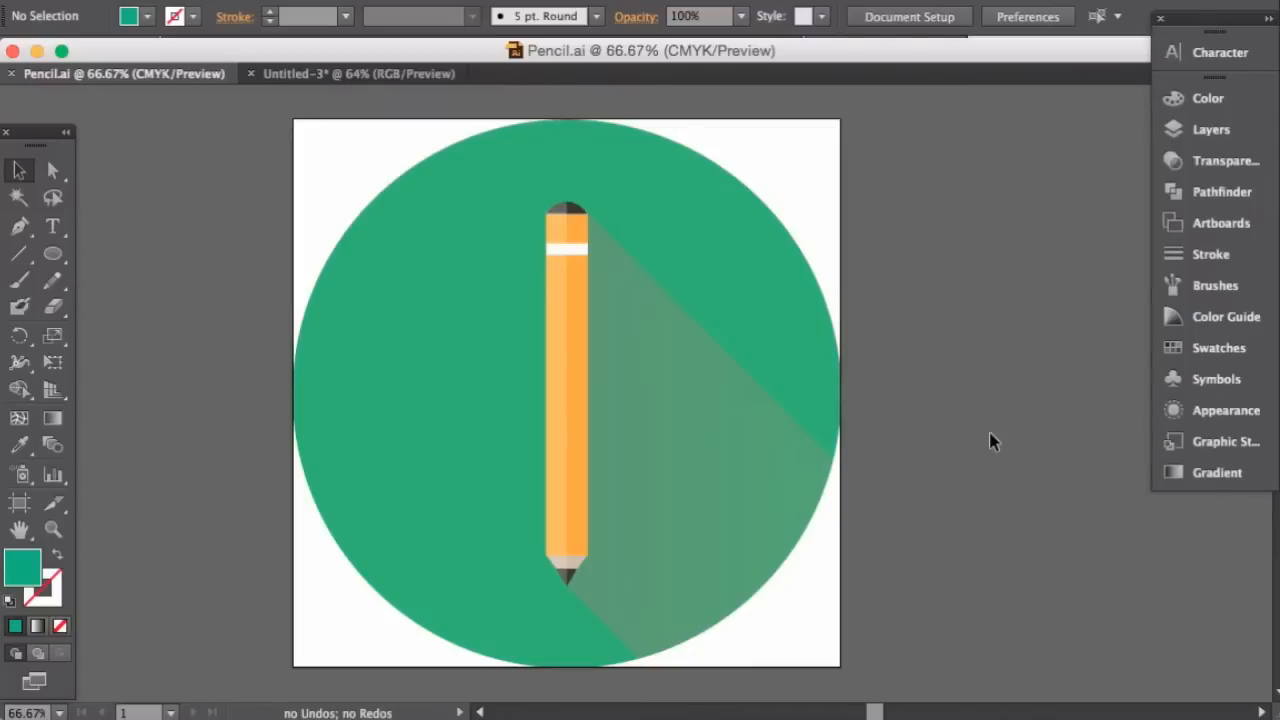
pyautogui.click(439, 74)
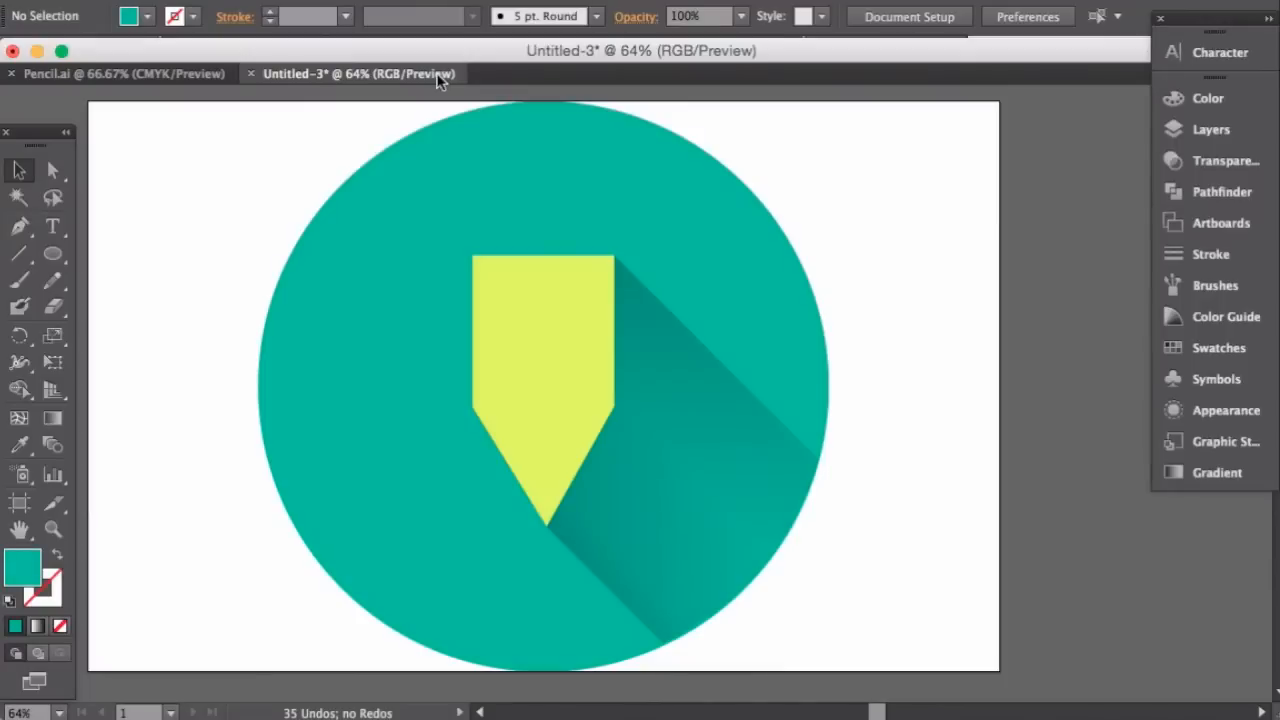
pyautogui.click(563, 352)
pyautogui.press('super+c')
pyautogui.press('super+v')
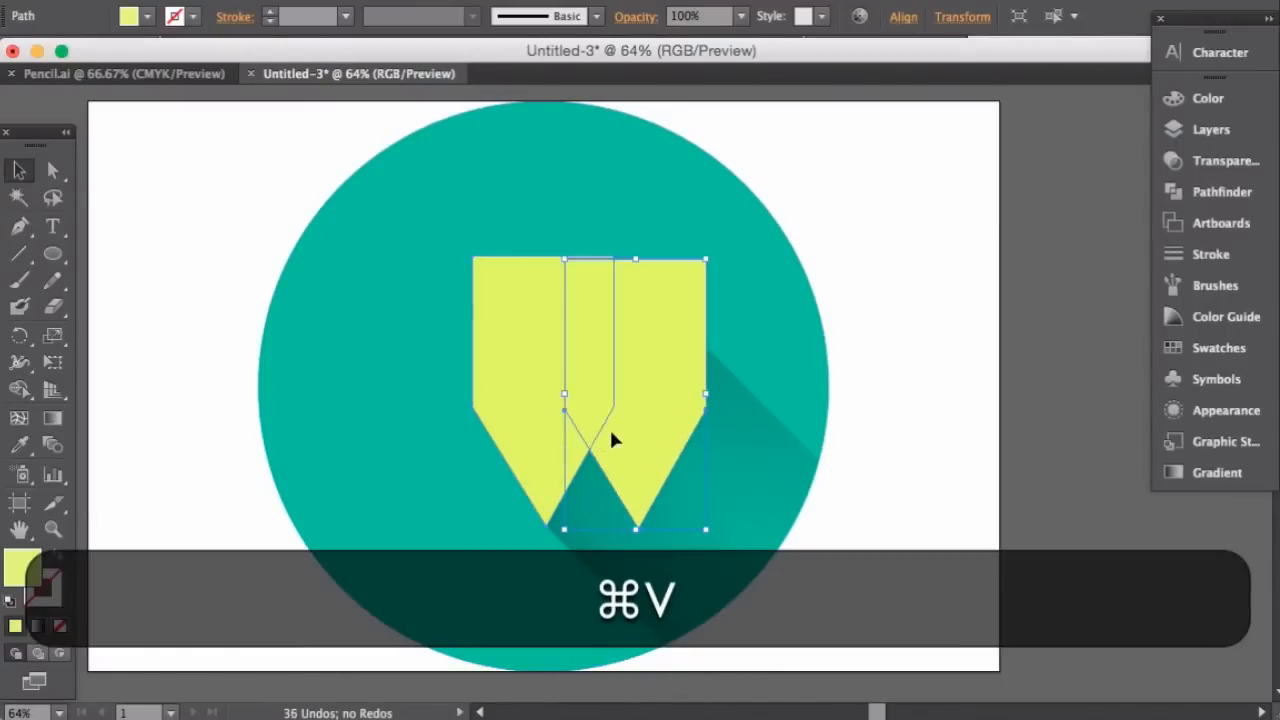
pyautogui.moveTo(632, 432); pyautogui.dragTo(540, 412)
pyautogui.press('Up')
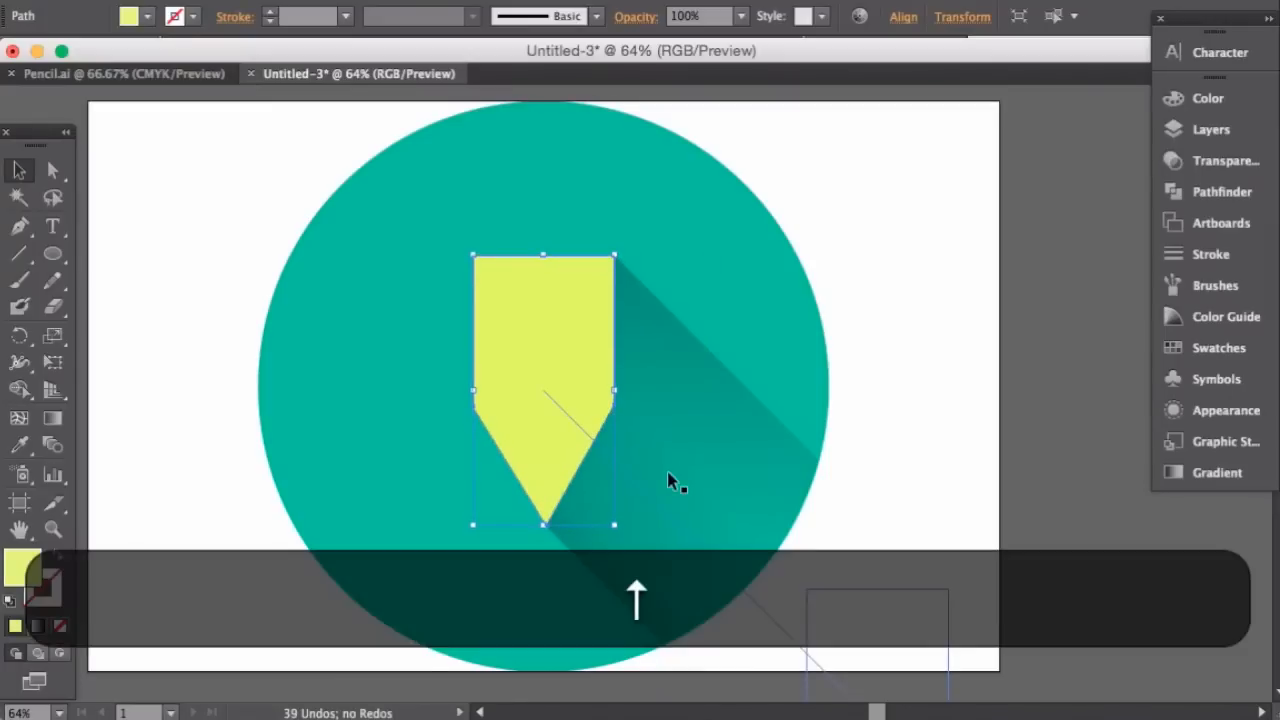
# - Delete the upper-left and lower-left corner anchor points of the yellow-green copy
pyautogui.press('super+equal')
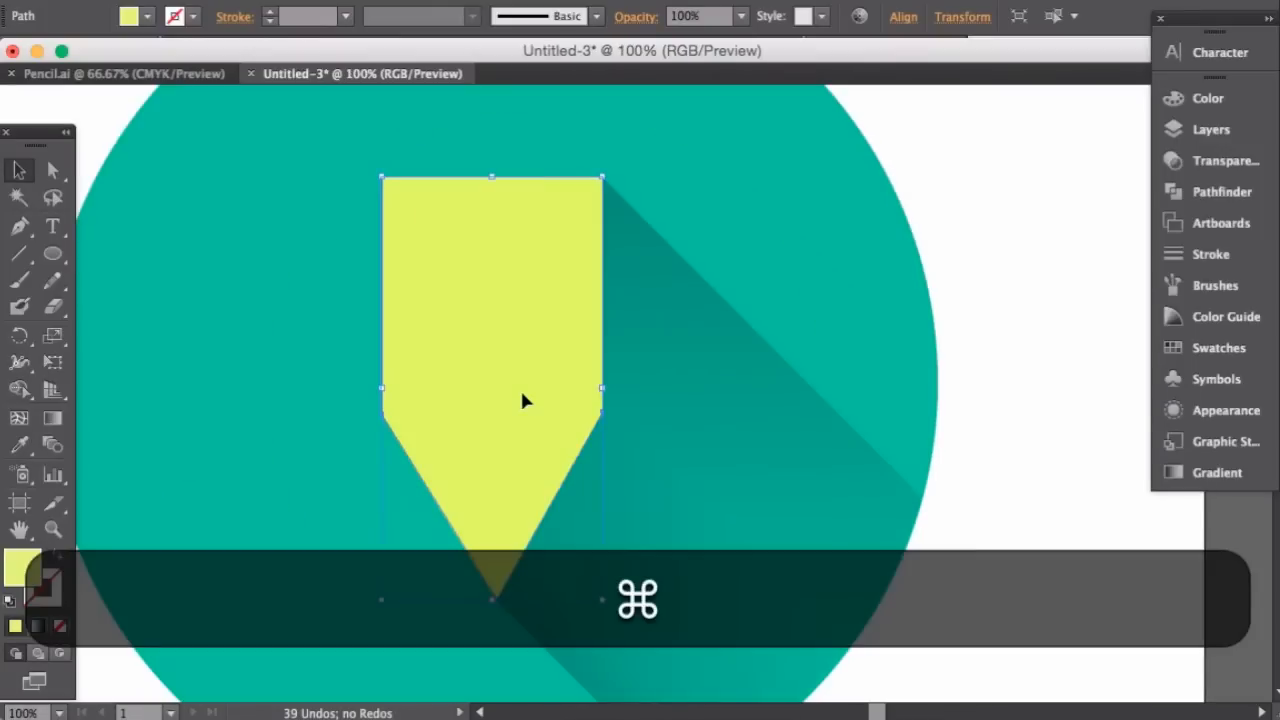
pyautogui.press('w')
pyautogui.click(383, 180)
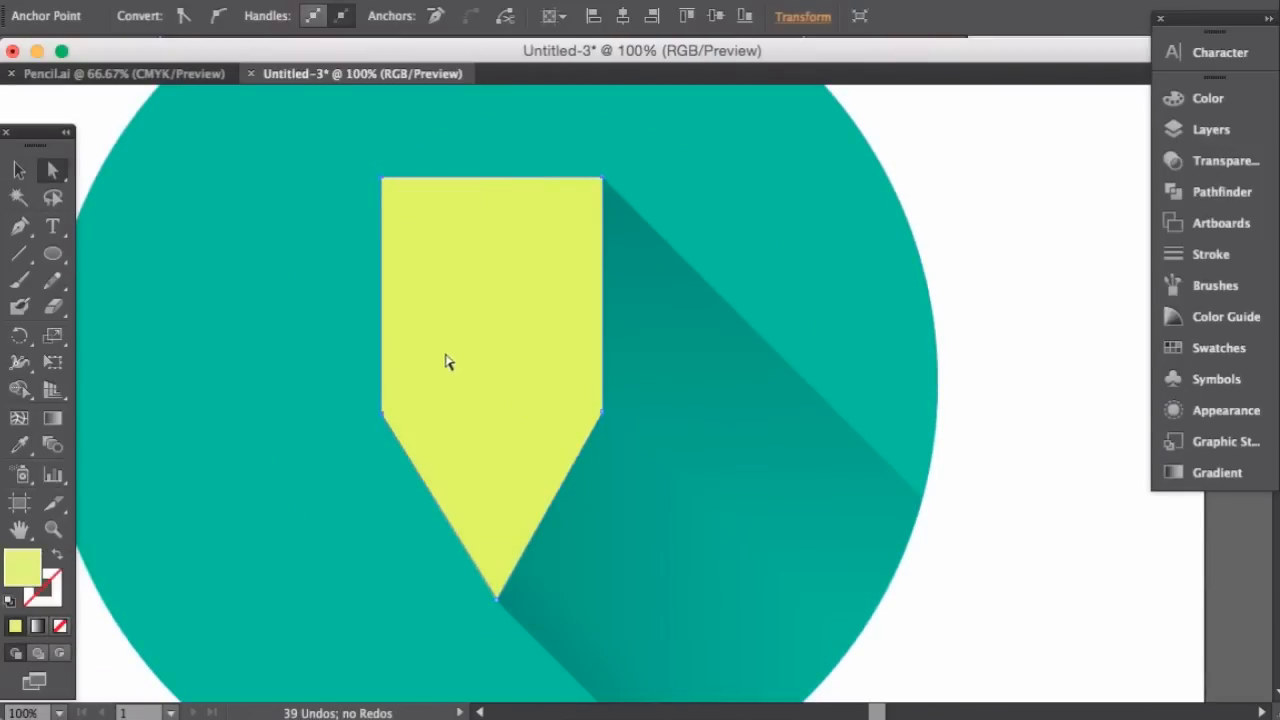
pyautogui.keyDown('shift'); pyautogui.click(382, 416); pyautogui.keyUp('shift')
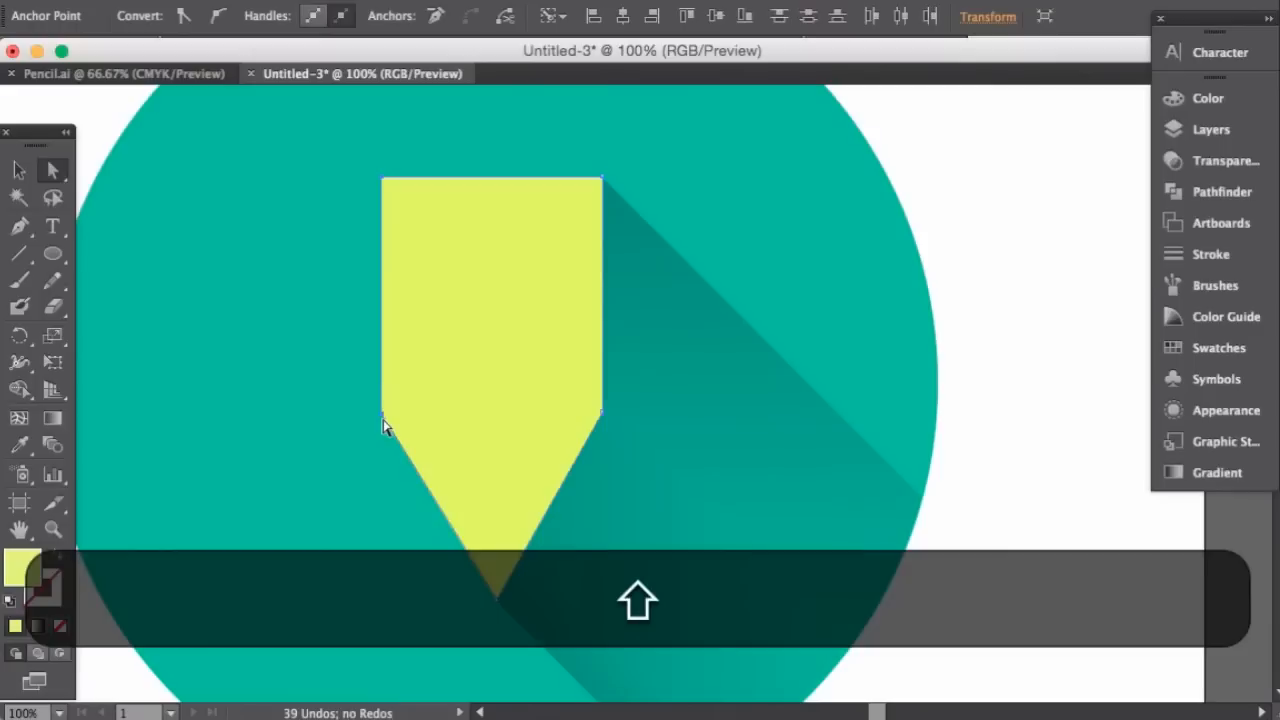
pyautogui.hotkey('shift', 'BackSpace')
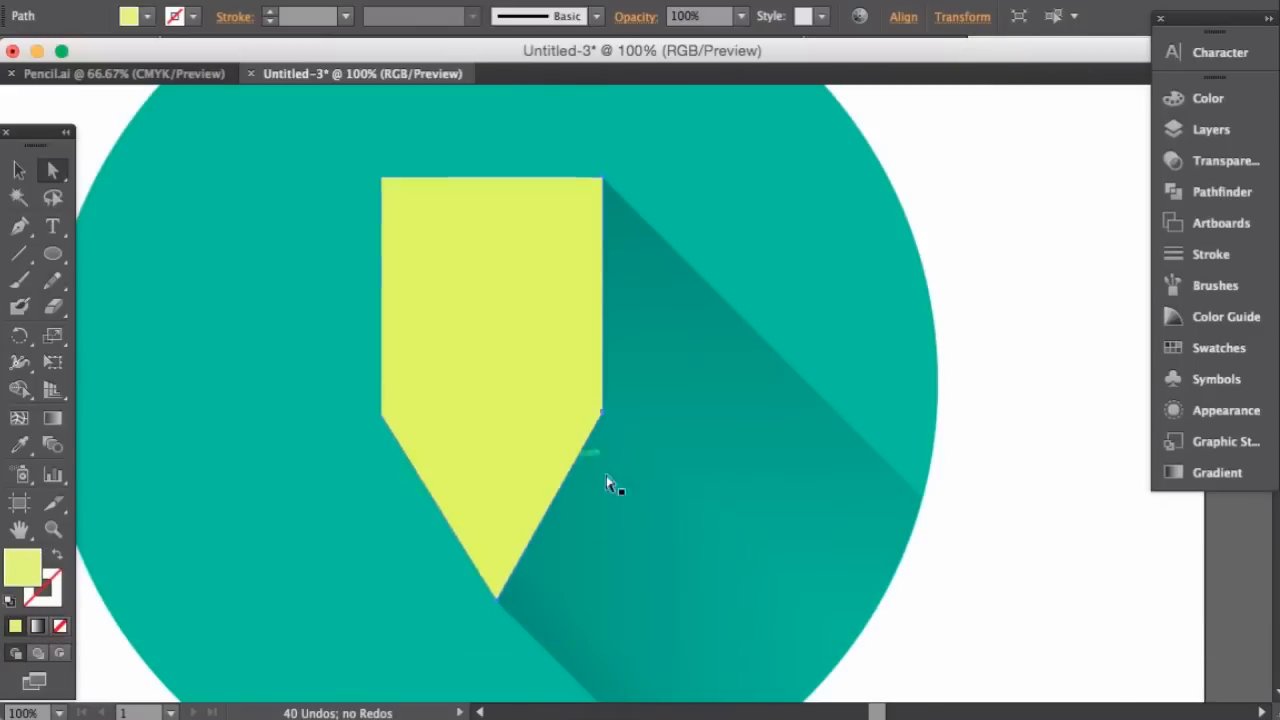
pyautogui.press('super+z')
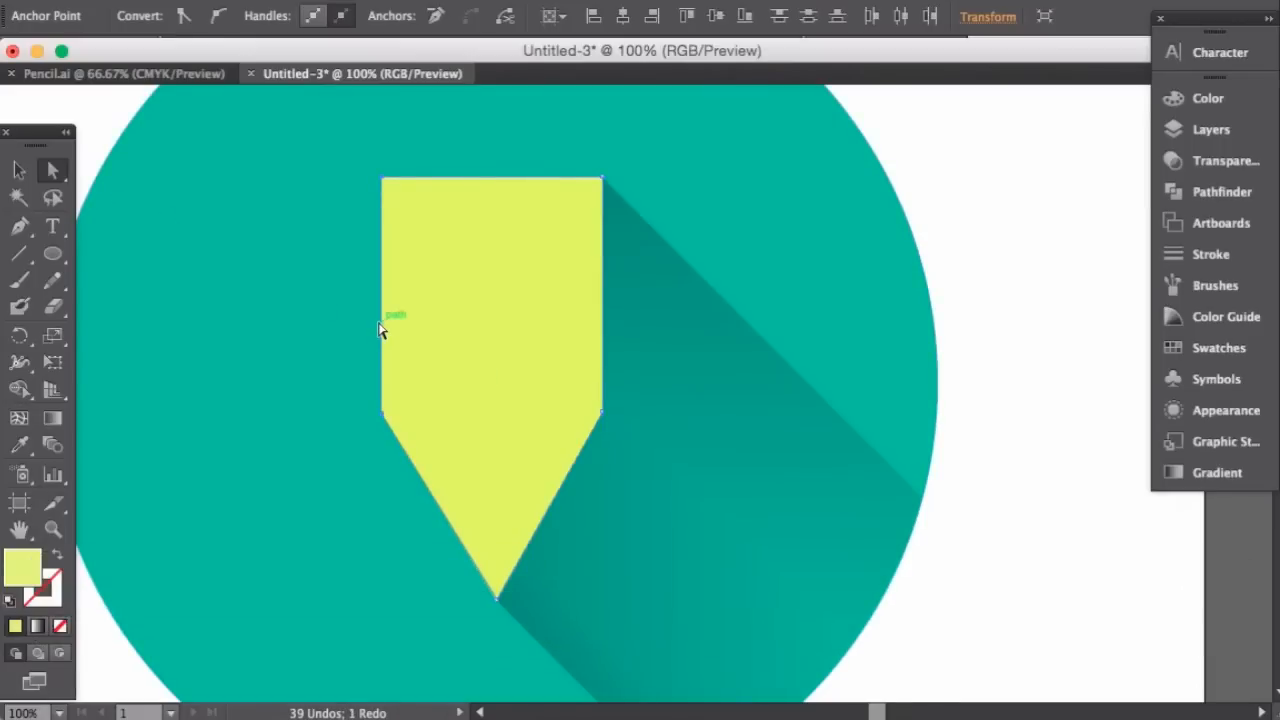
pyautogui.press('shift+super+z')
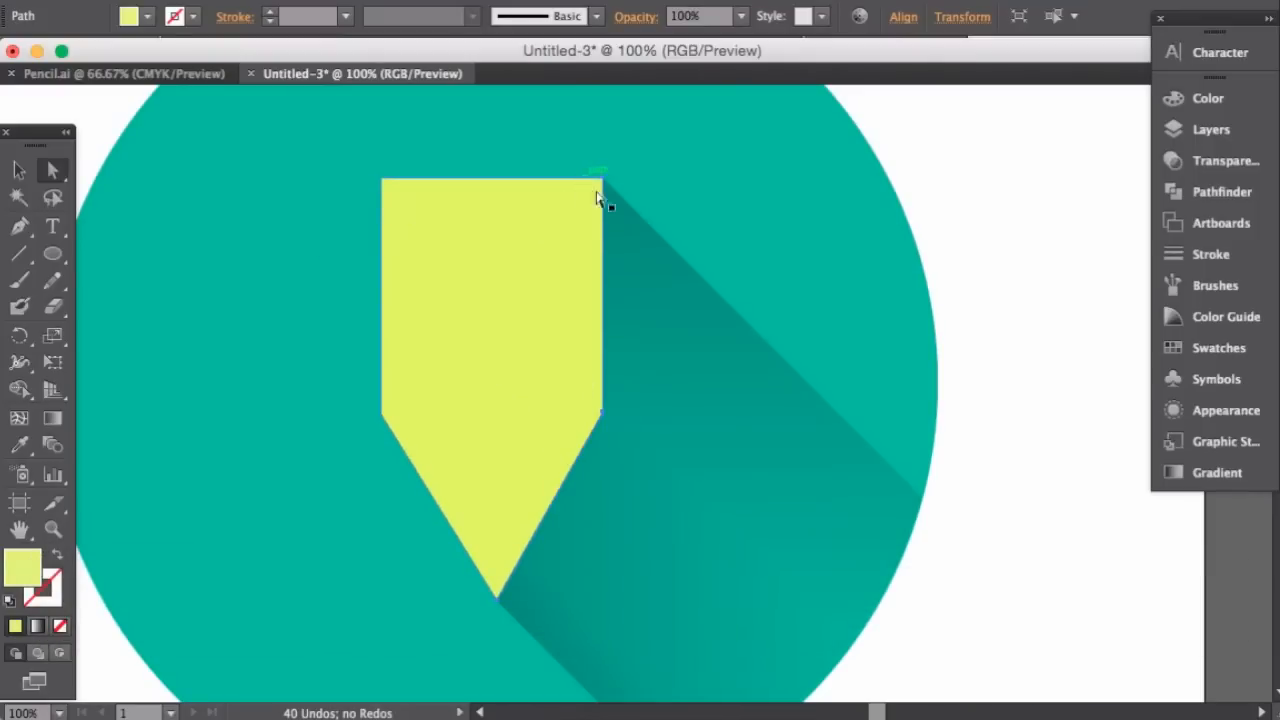
pyautogui.click(21, 172)
pyautogui.click(569, 388)
pyautogui.moveTo(561, 387); pyautogui.dragTo(385, 397)
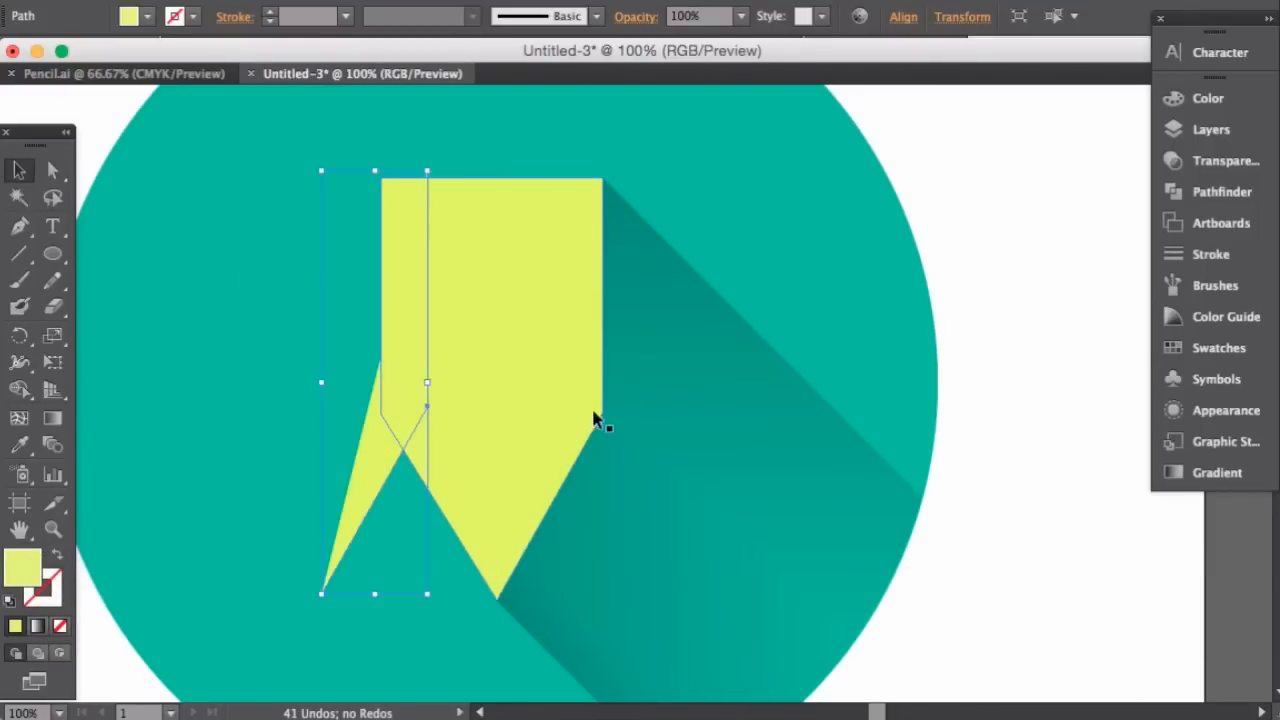
pyautogui.moveTo(367, 464); pyautogui.dragTo(237, 481)
pyautogui.keyDown('super'); pyautogui.click(355, 497); pyautogui.keyUp('super')
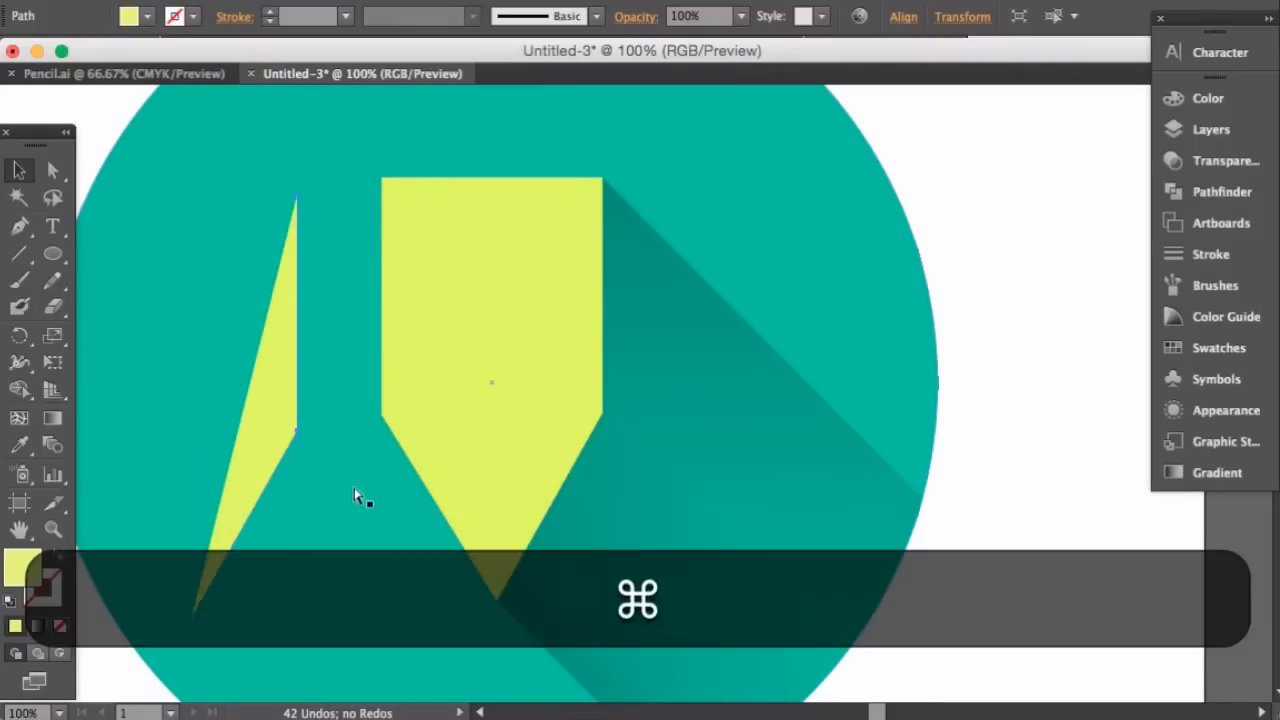
pyautogui.press('super+z')
pyautogui.press('super+z')
# - Undo and repeat the deletion of the copy's two left-hand anchor points, leaving the shape deselected
pyautogui.press('super+z')
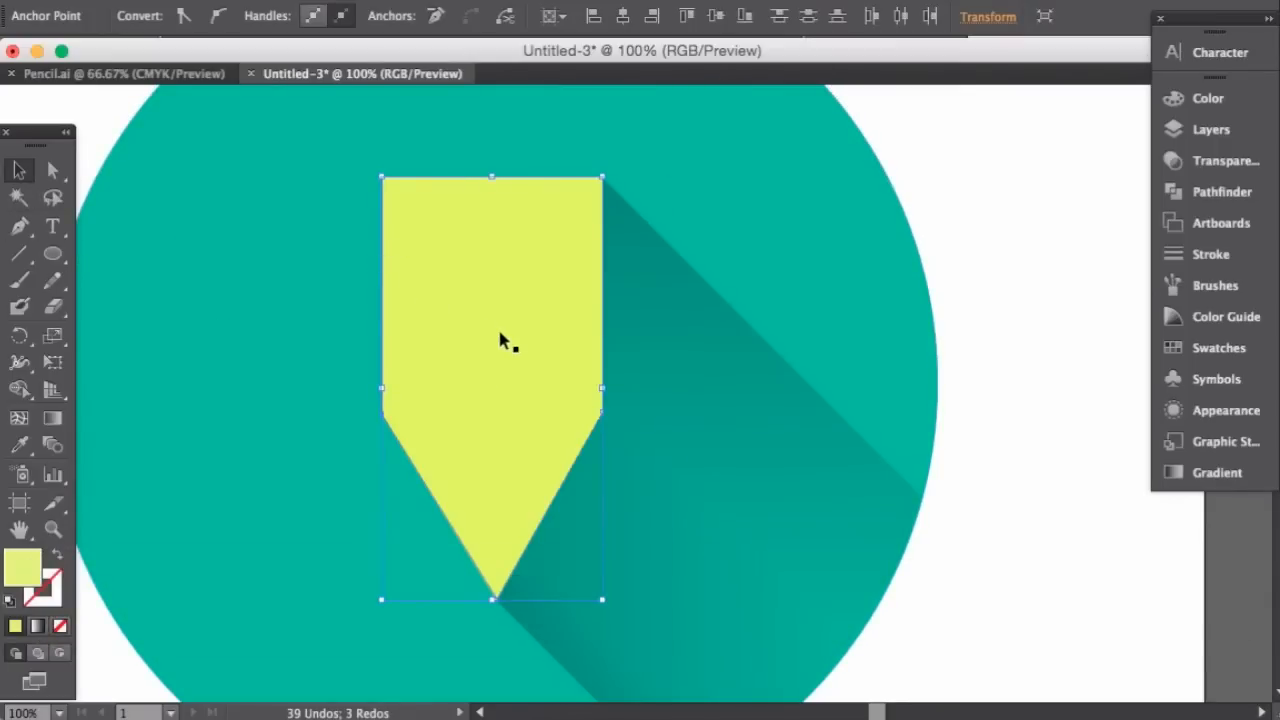
pyautogui.press('BackSpace')
pyautogui.press('super+minus')
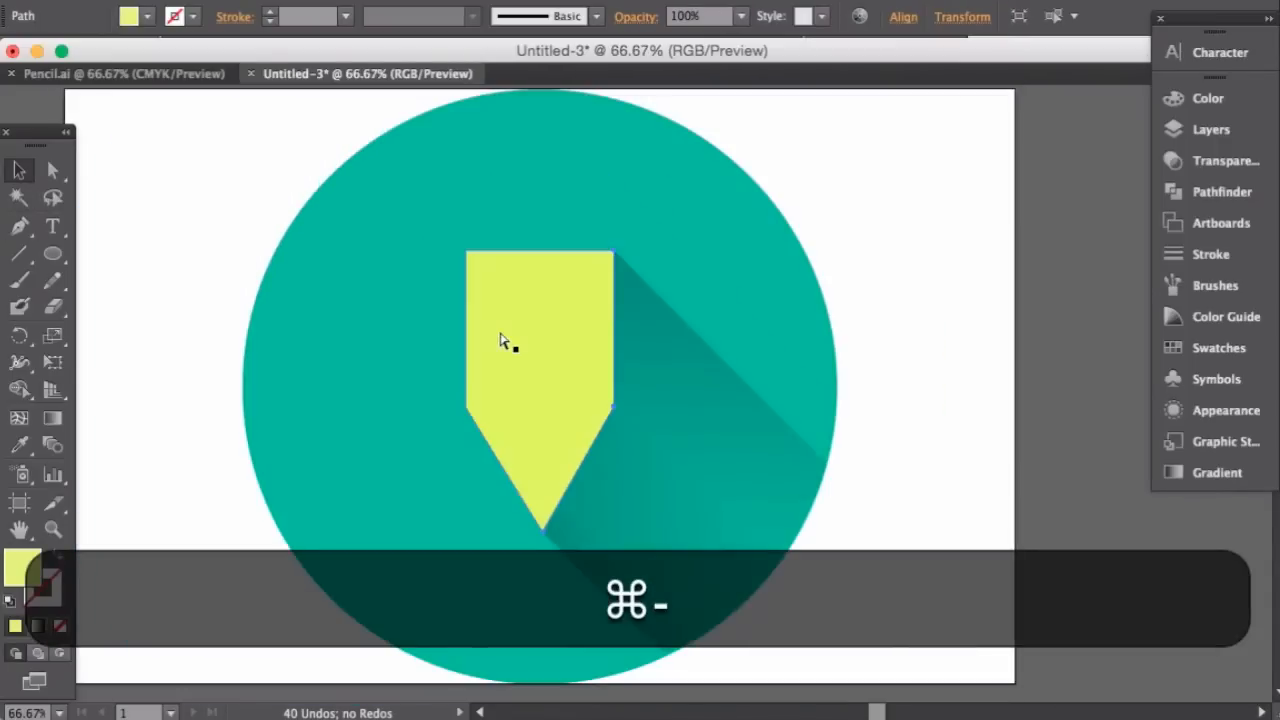
pyautogui.press('super+minus')
pyautogui.press('super+equal')
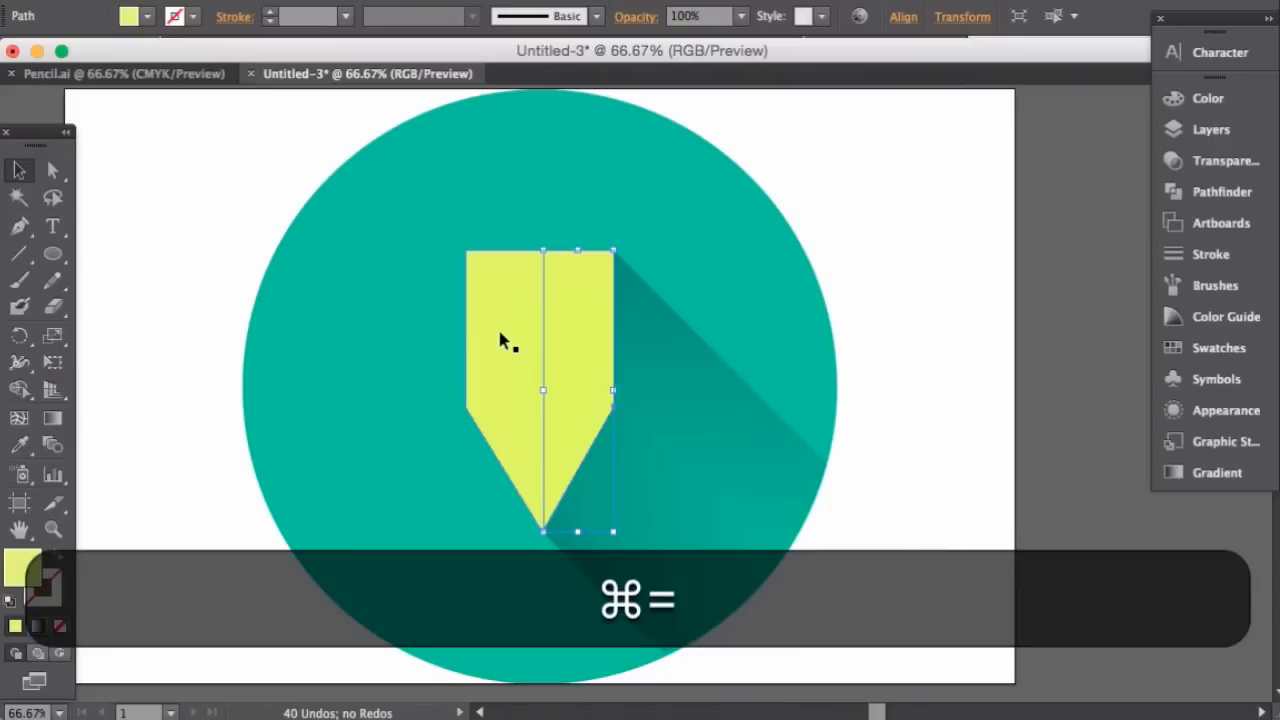
pyautogui.click(983, 377)
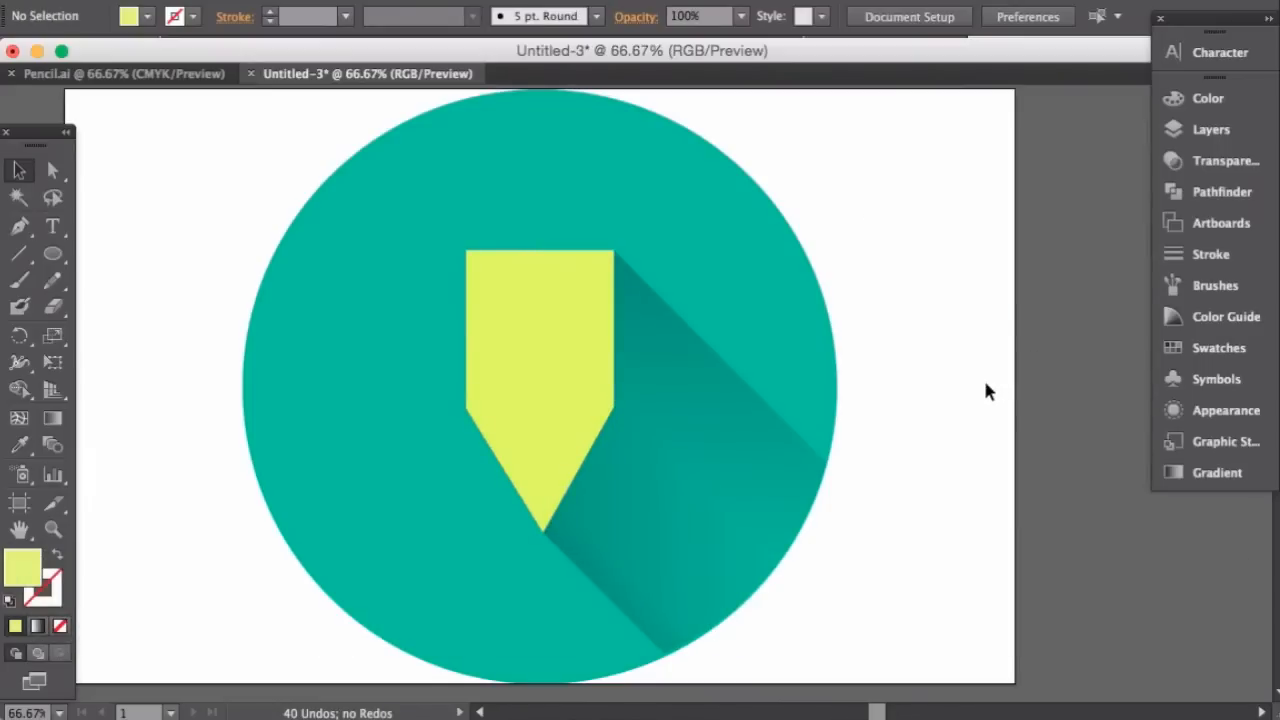
# - Draw a closed path with the Pen tool over the right half of the yellow-green shape, from its tip up to the top edge's midpoint and around
pyautogui.press('p')
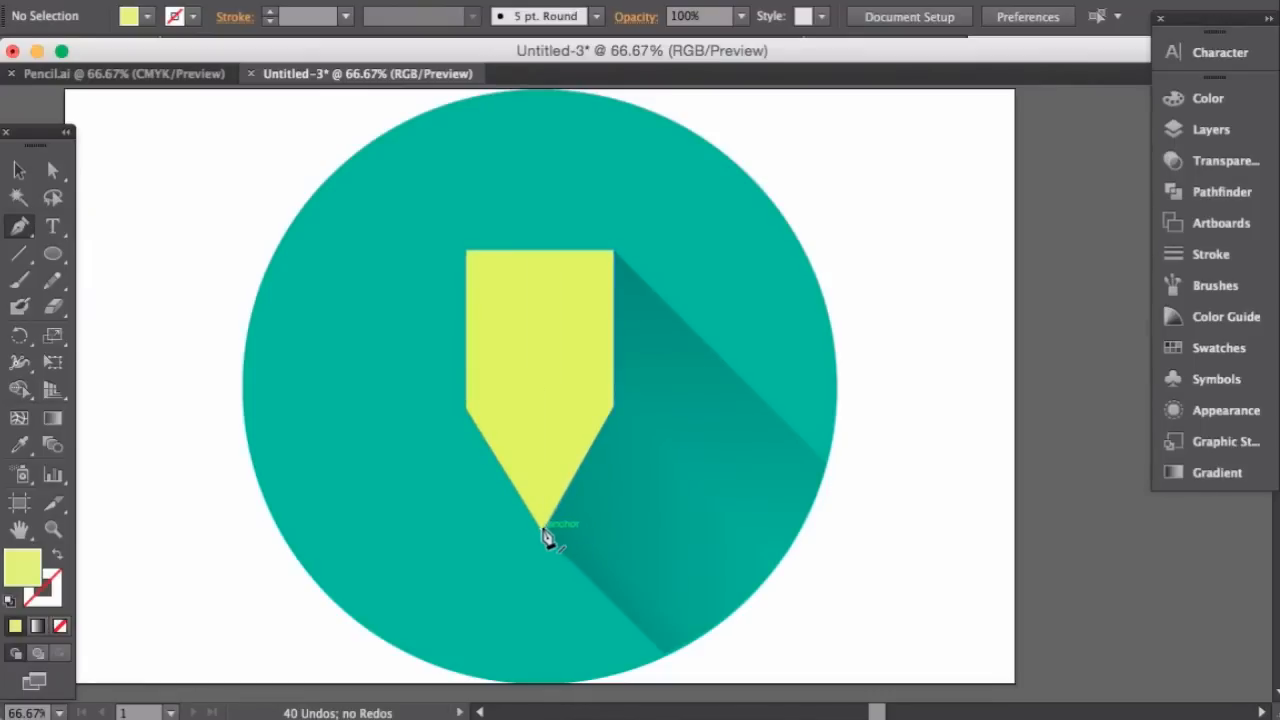
pyautogui.click(541, 530)
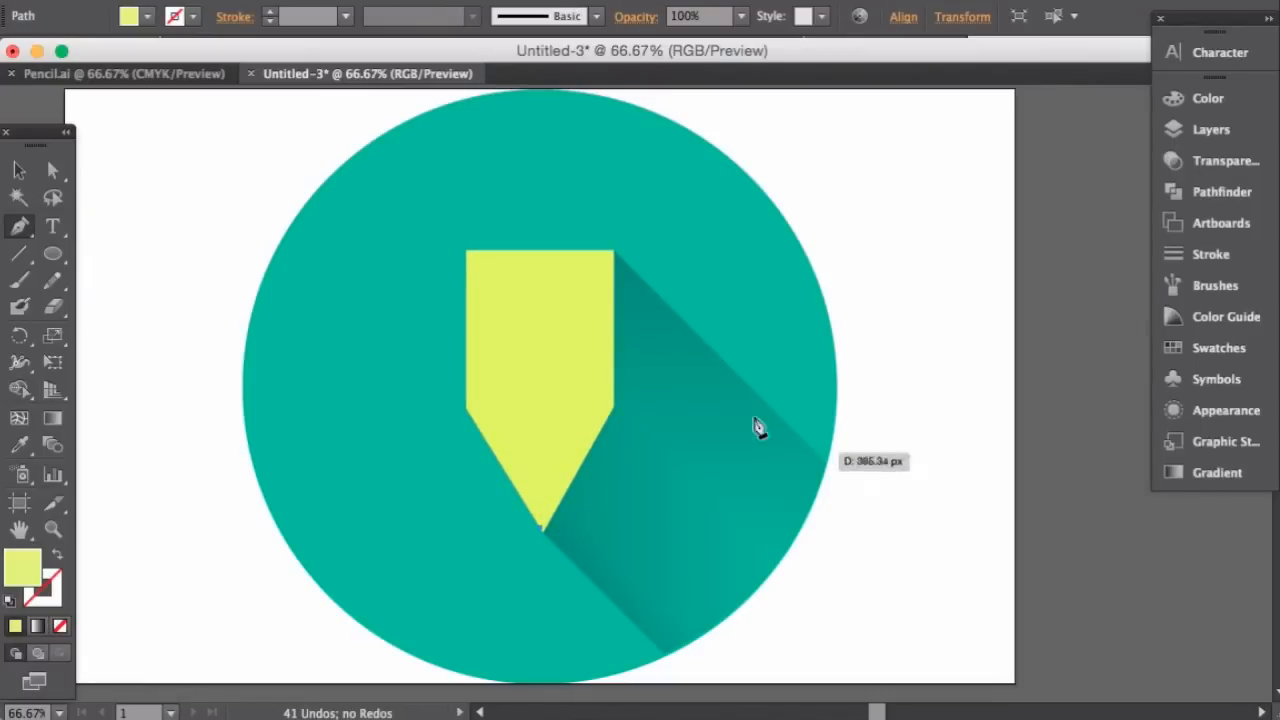
pyautogui.click(543, 253)
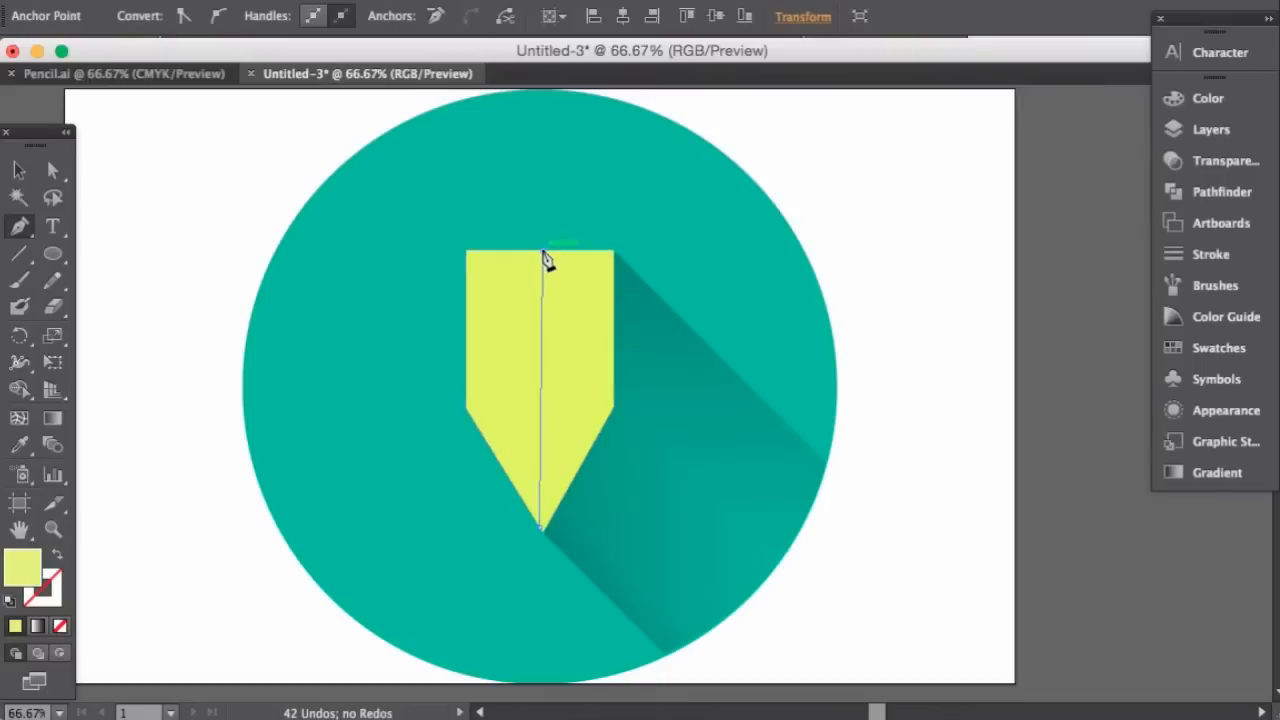
pyautogui.click(613, 253)
pyautogui.click(613, 405)
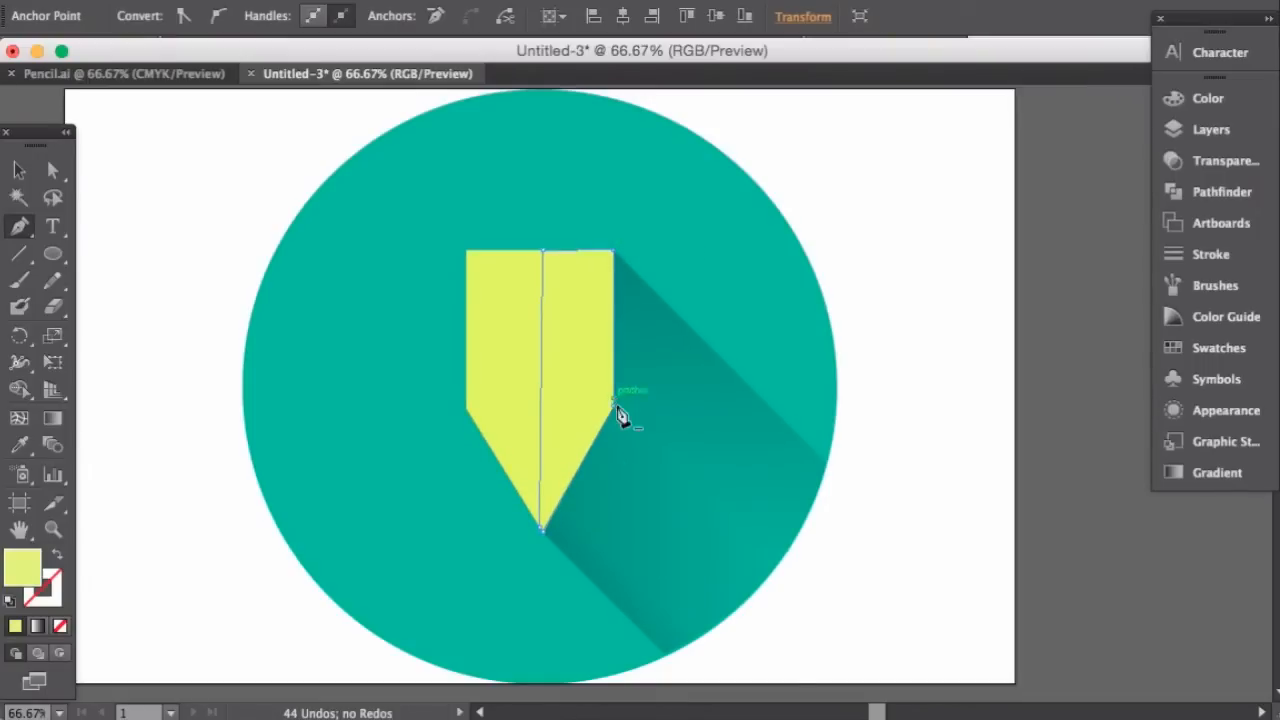
pyautogui.click(543, 528)
pyautogui.click(18, 168)
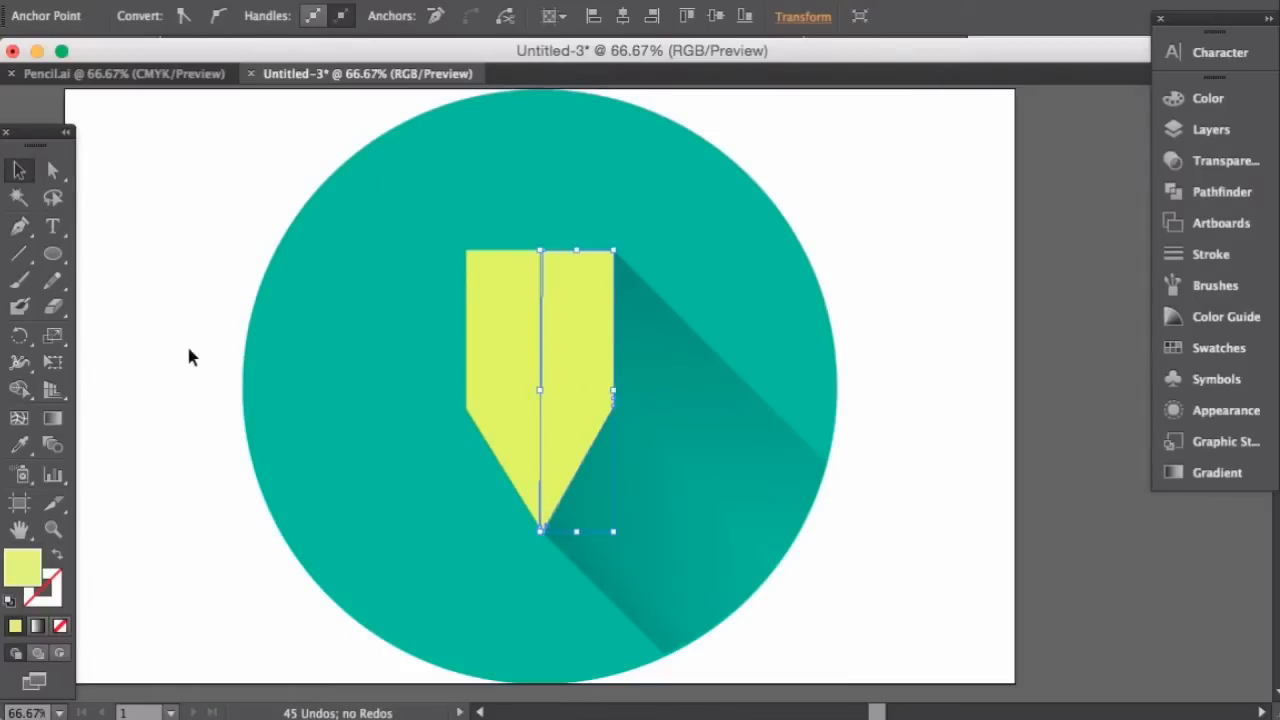
# - Fill the right-half shape with the darker yellow-green #BBC932 and deselect it
pyautogui.click(230, 395)
pyautogui.click(573, 403)
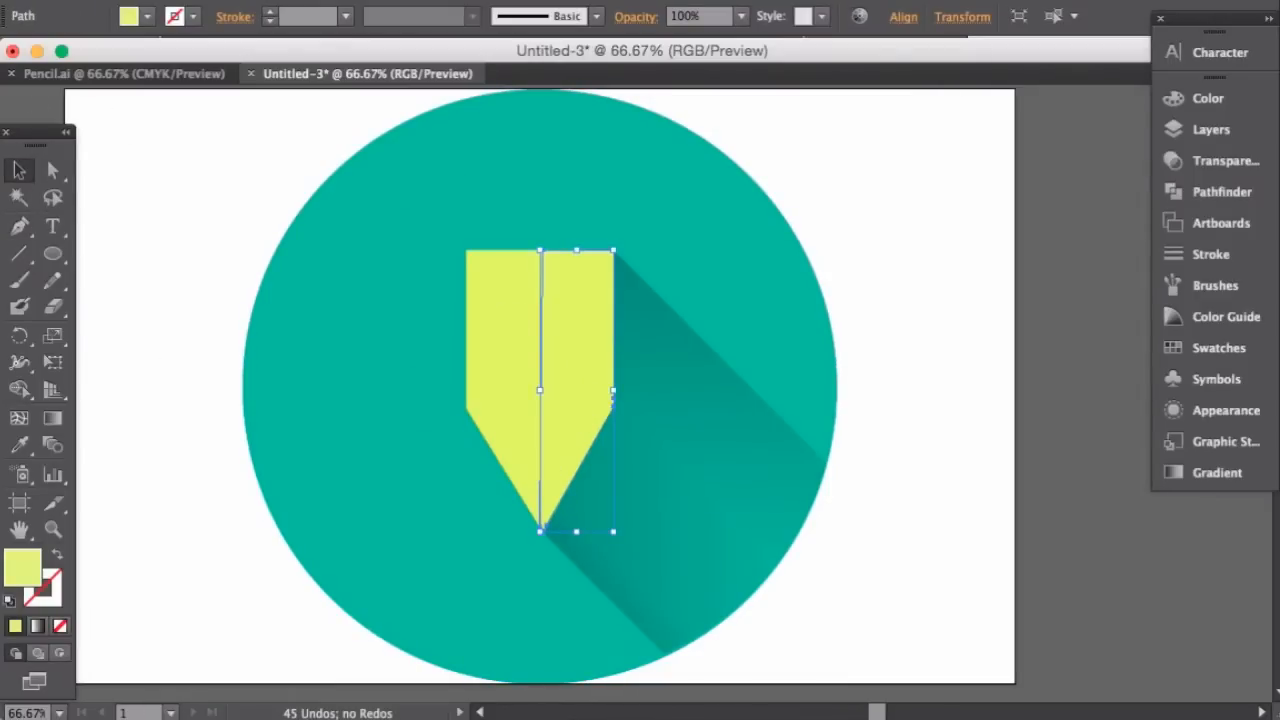
pyautogui.press('shift')
pyautogui.doubleClick(20, 577)
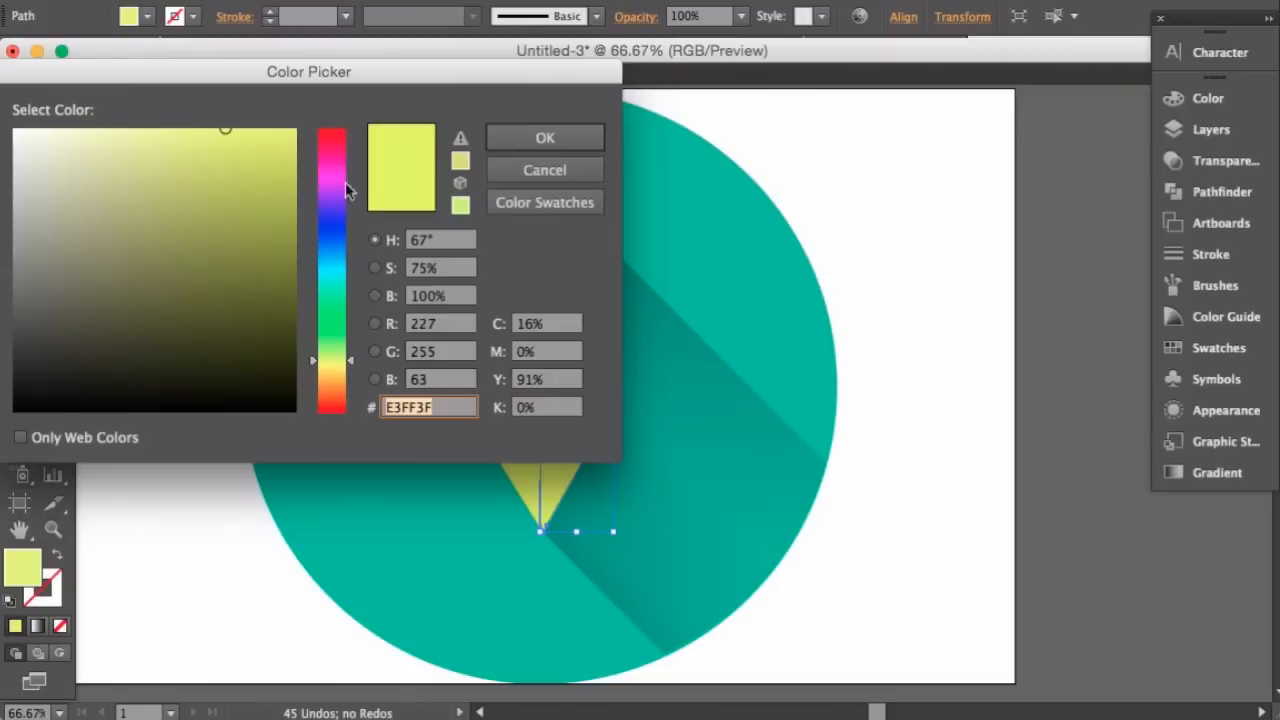
pyautogui.click(227, 187)
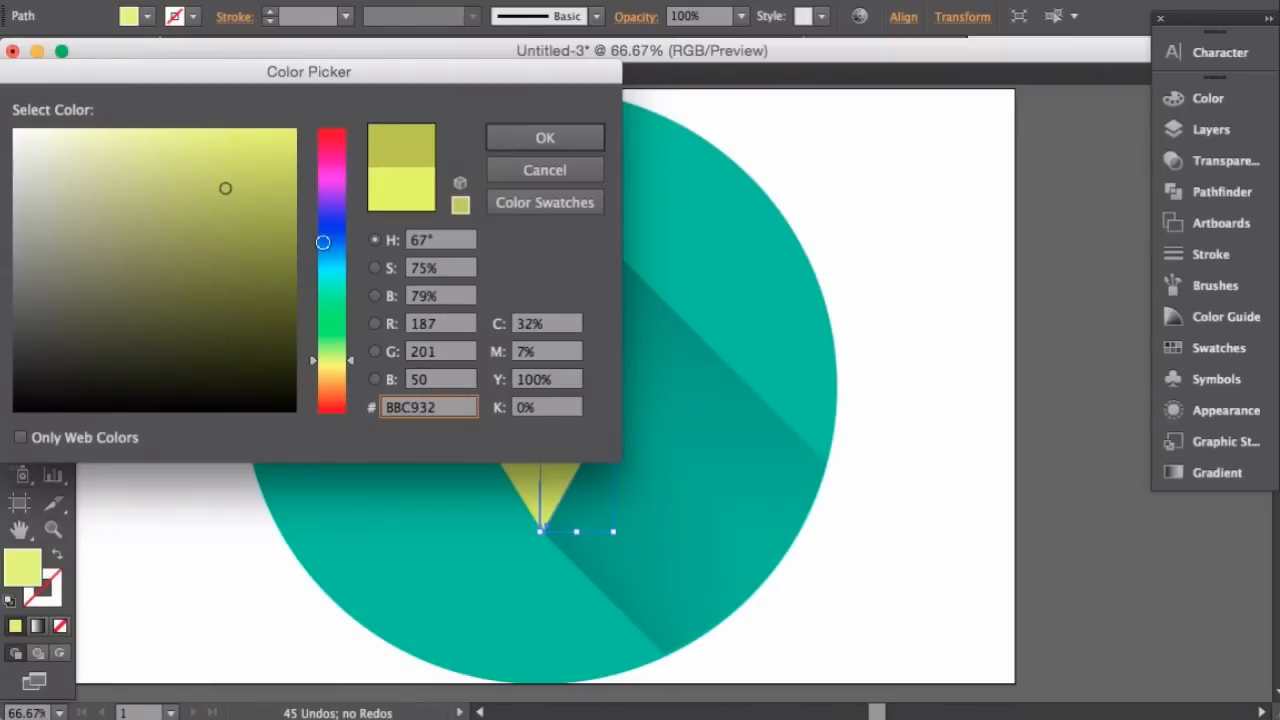
pyautogui.click(545, 137)
pyautogui.click(530, 139)
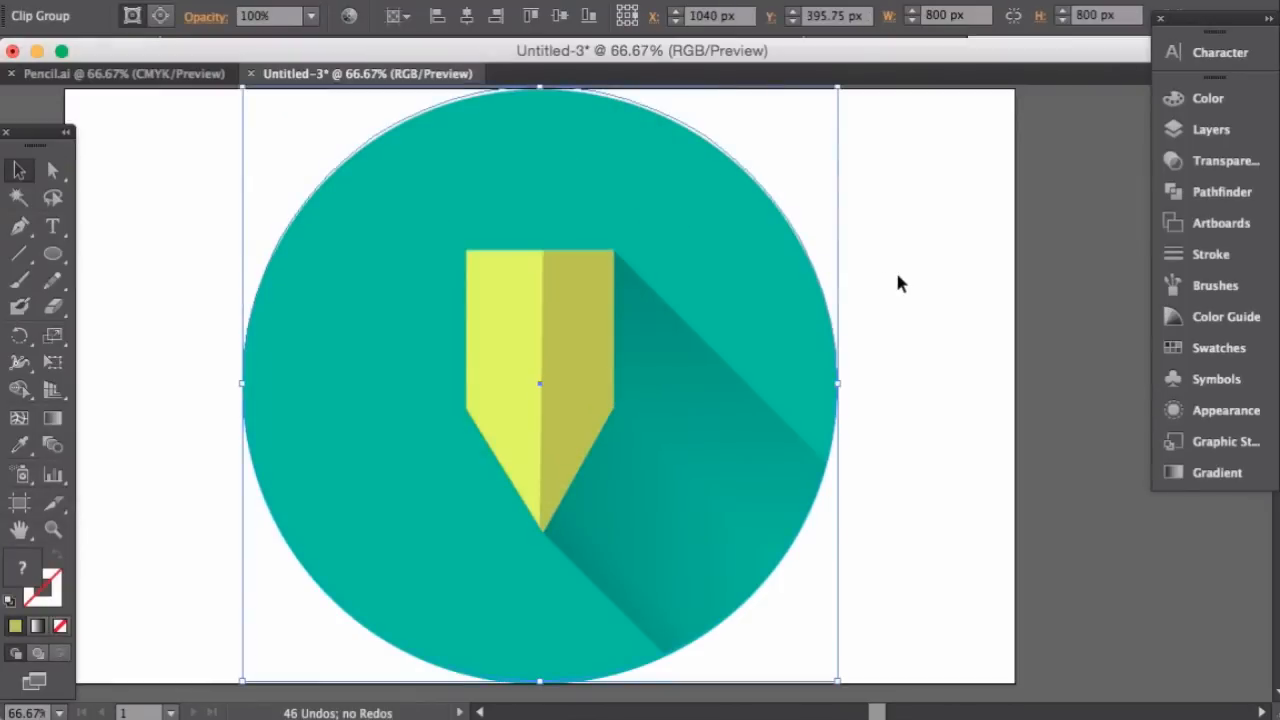
pyautogui.click(898, 284)
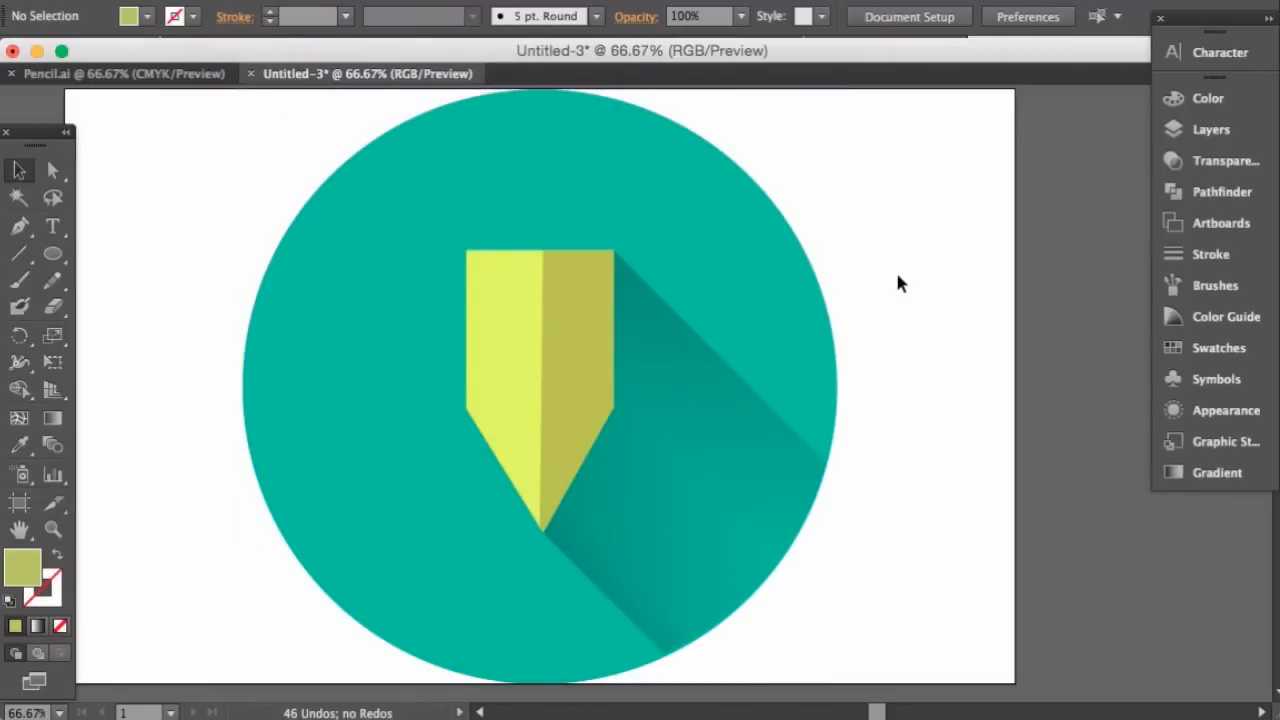
# - Change the right-half shape's fill to the lighter shade #D5DD3A and deselect it
pyautogui.click(606, 366)
pyautogui.keyDown('shift'); pyautogui.click(147, 16); pyautogui.keyUp('shift')
pyautogui.doubleClick(22, 567)
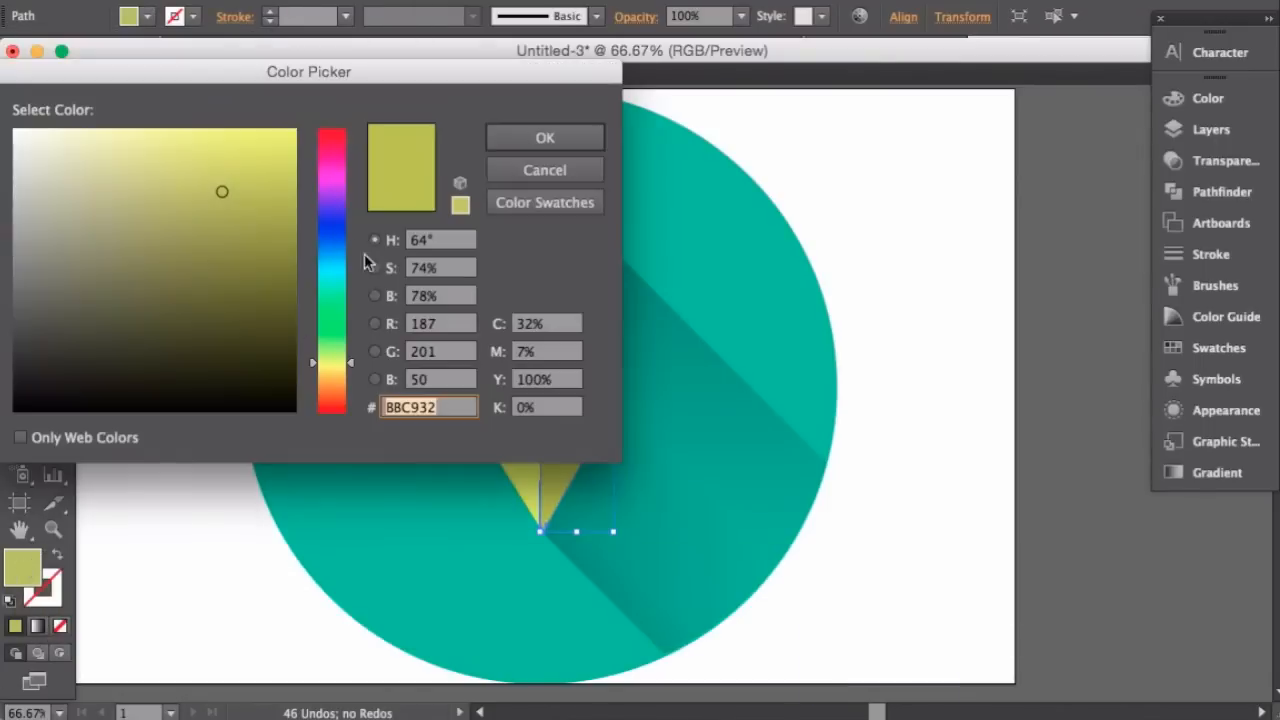
pyautogui.click(221, 164)
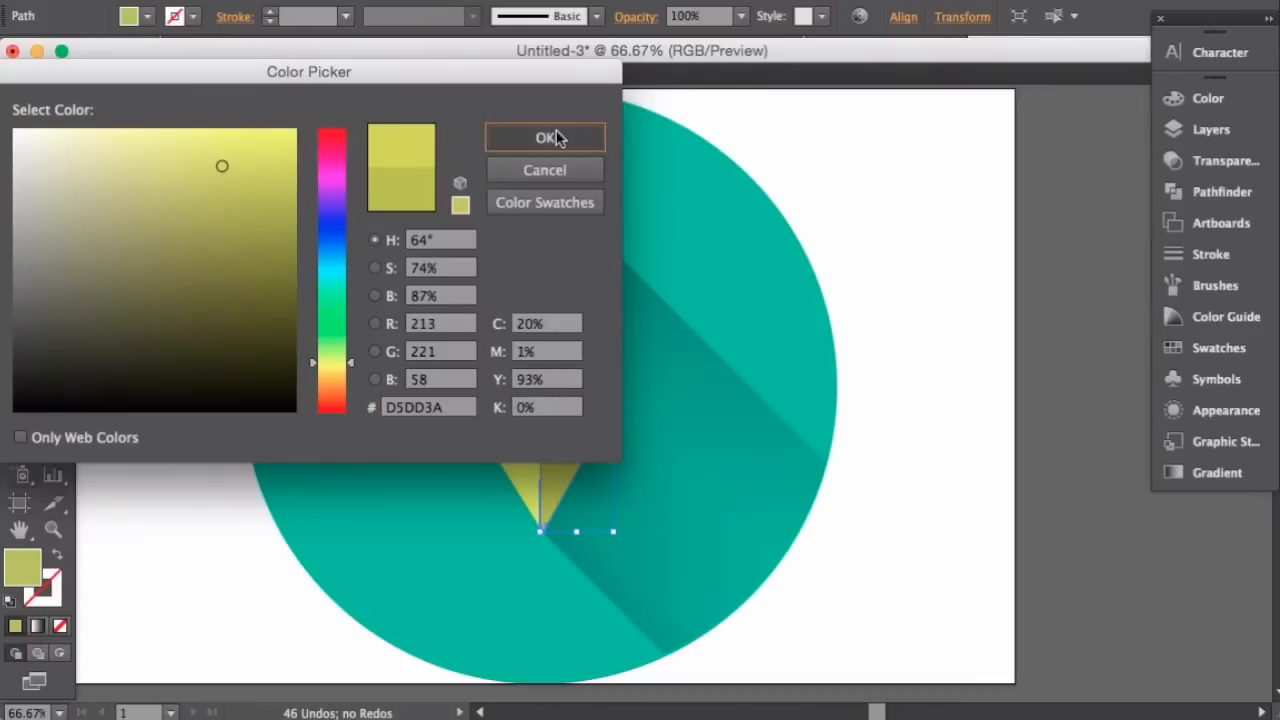
pyautogui.click(545, 137)
pyautogui.click(922, 173)
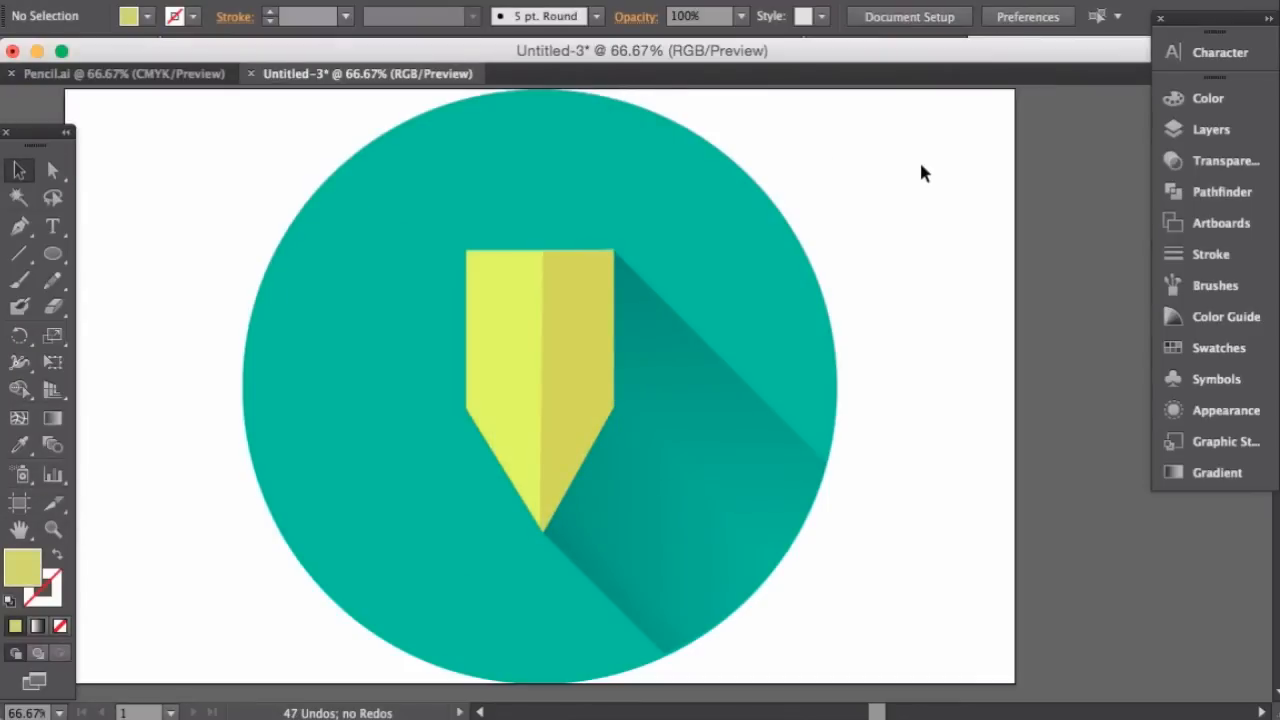
pyautogui.press('super+equal')
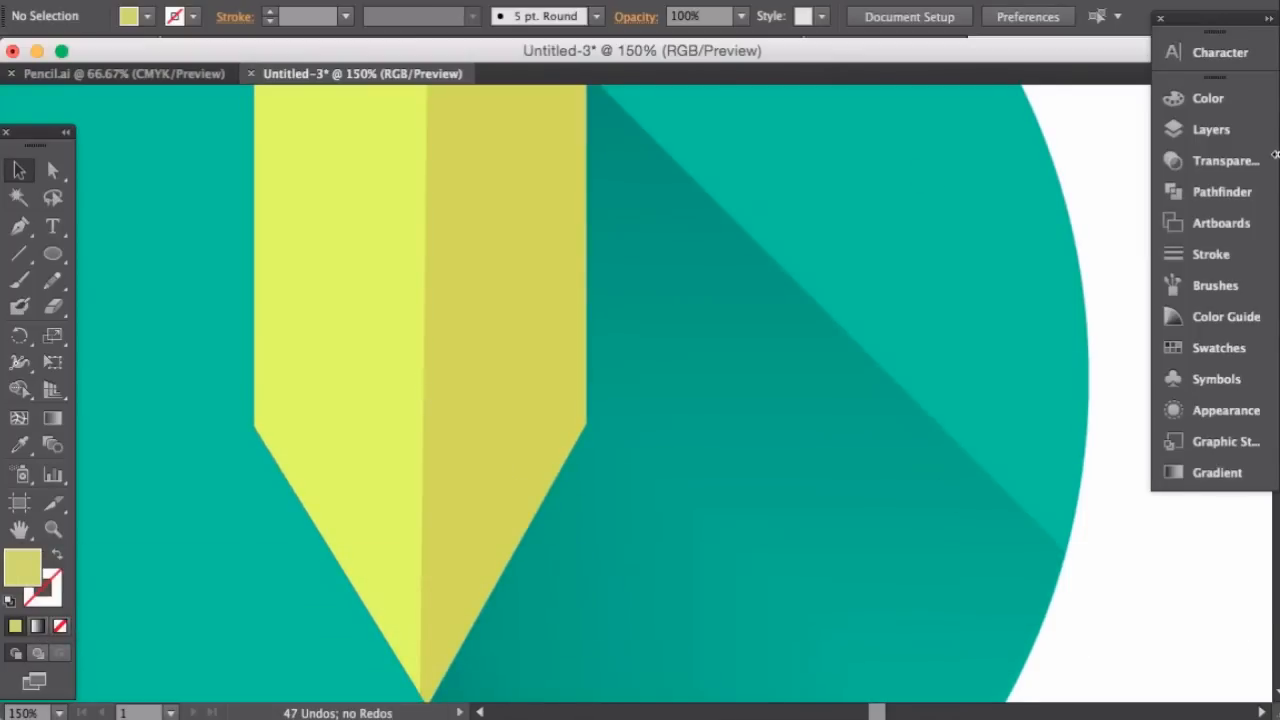
pyautogui.scroll(3, 738, 351)
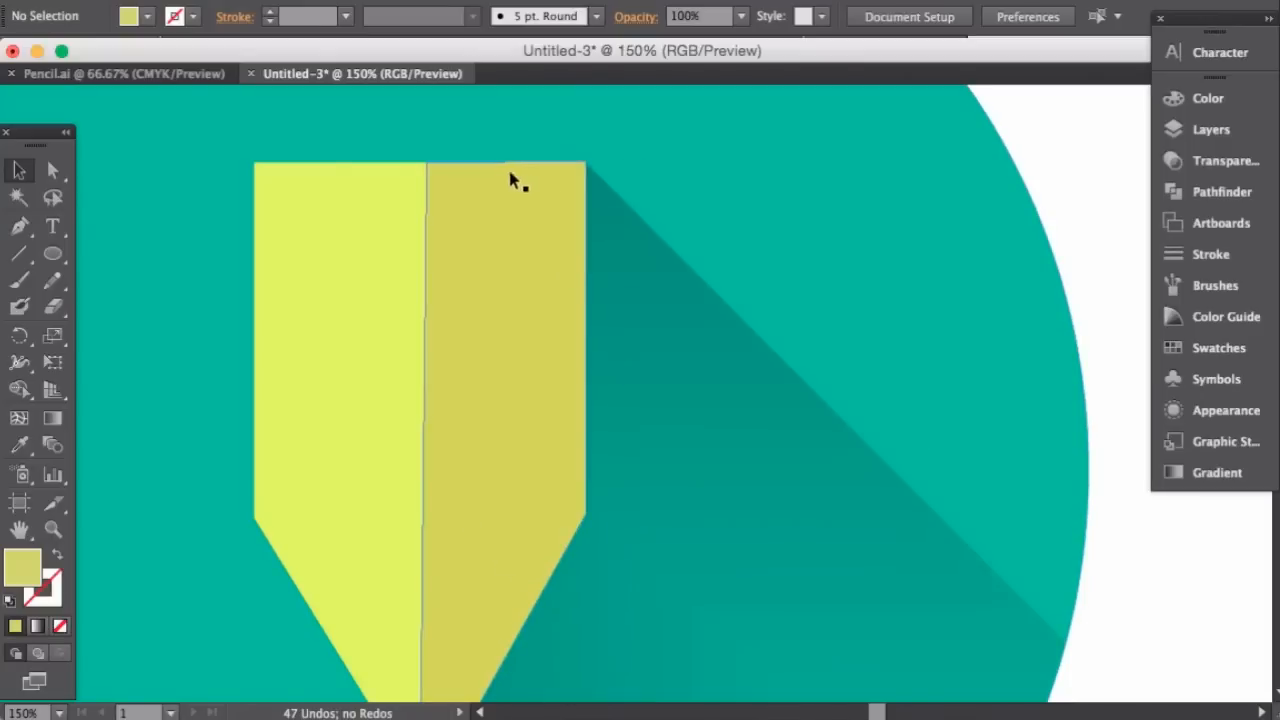
pyautogui.press('super+minus')
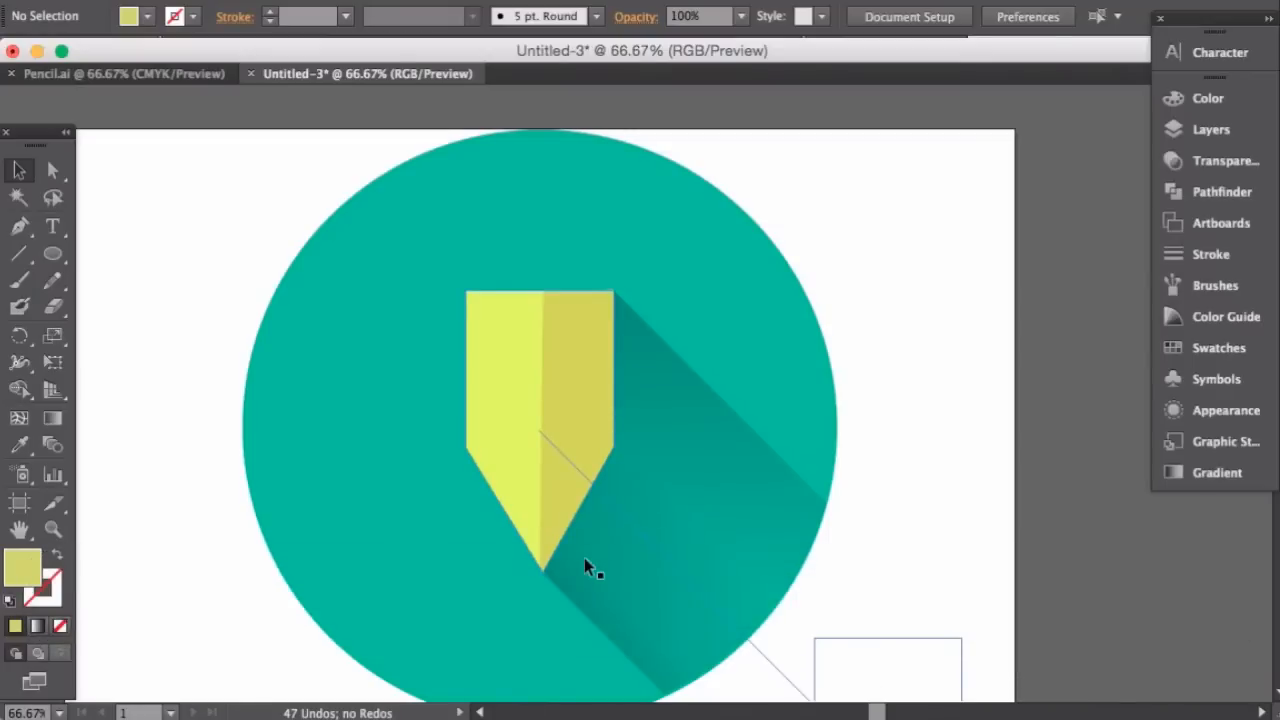
# - Draw a diagonal line on the blank artboard area beside the circle with a 13 pt black stroke, and deselect it
pyautogui.click(19, 257)
pyautogui.click(217, 191)
pyautogui.click(104, 249)
pyautogui.moveTo(106, 140); pyautogui.dragTo(220, 228)
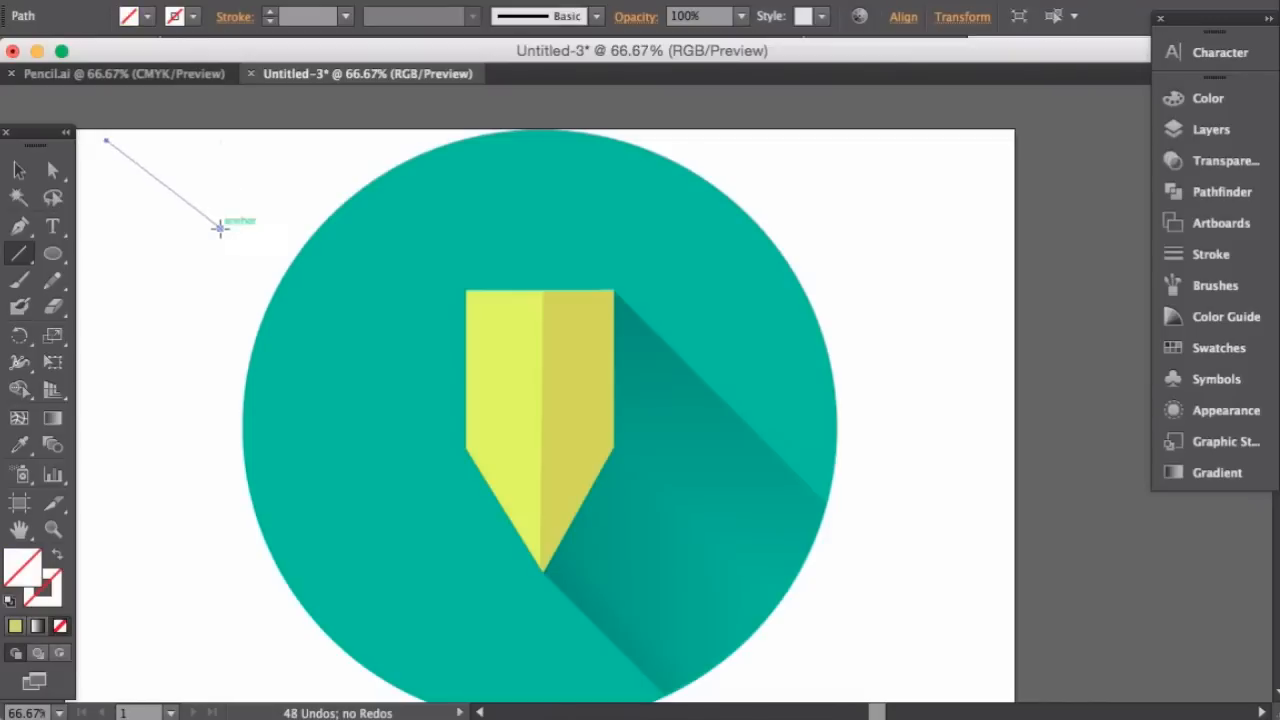
pyautogui.click(269, 11)
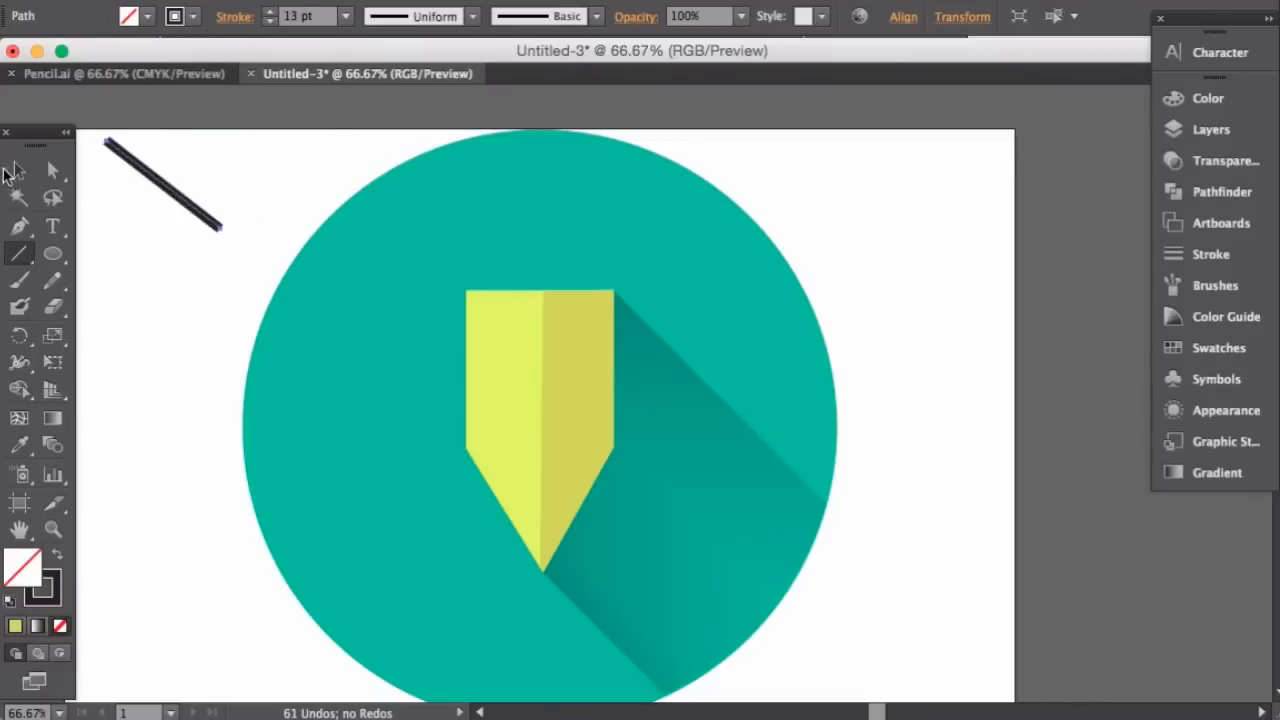
pyautogui.click(19, 170)
pyautogui.click(143, 158)
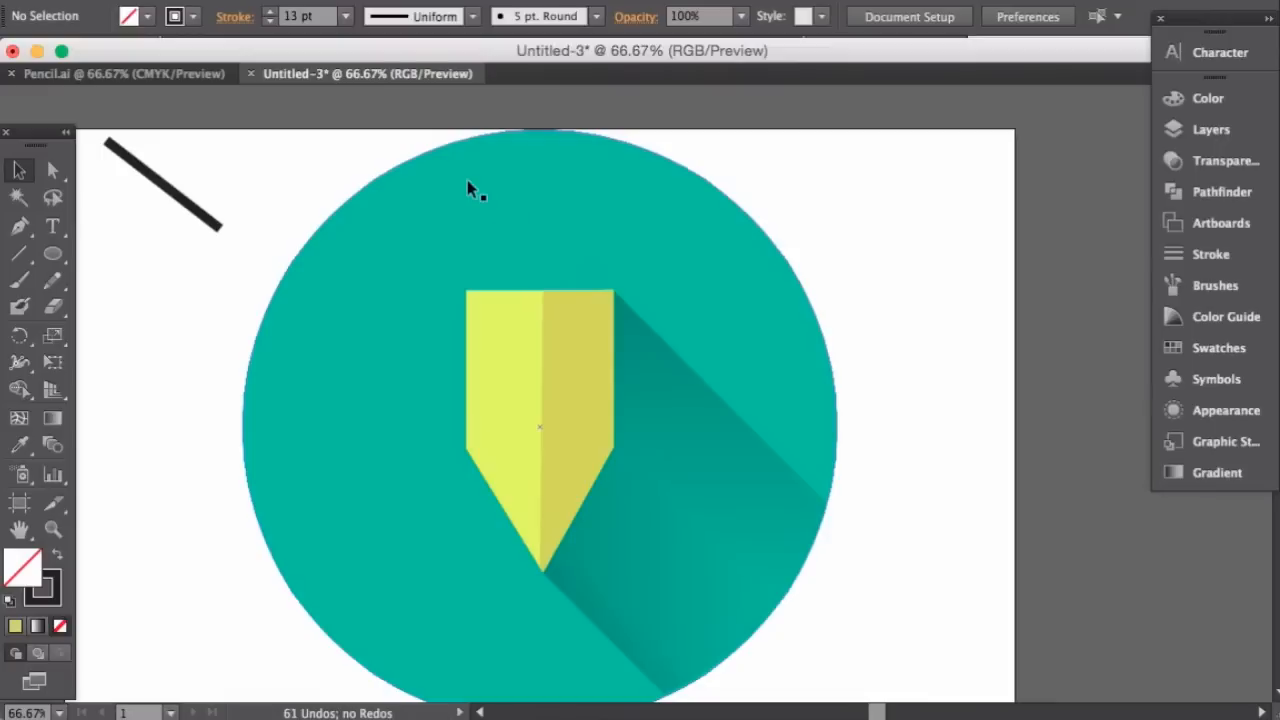
# - Duplicate the teal circle over the original and arrange the copy behind the yellow shape and its long shadow
pyautogui.click(310, 470)
pyautogui.press('super+c')
pyautogui.press('super+v')
pyautogui.moveTo(745, 465); pyautogui.dragTo(669, 494)
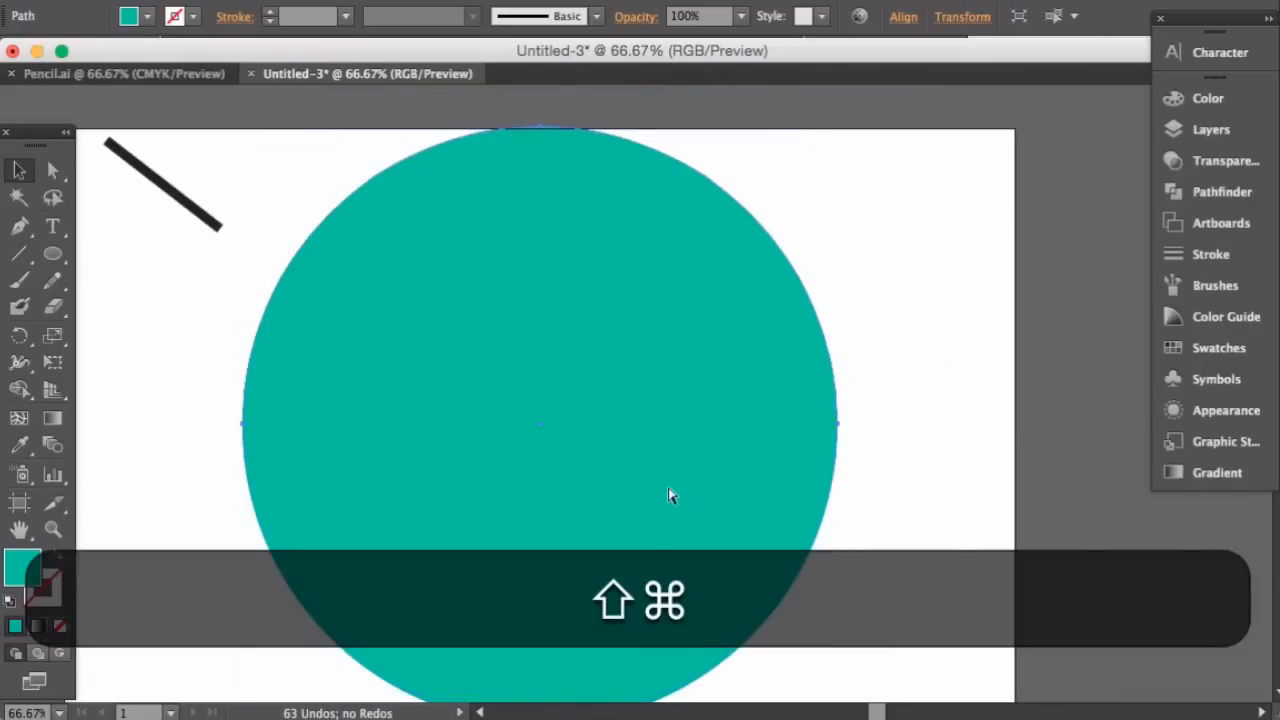
pyautogui.press('shift+super+bracketleft')
pyautogui.press('shift+super+bracketright')
pyautogui.press('super+bracketright')
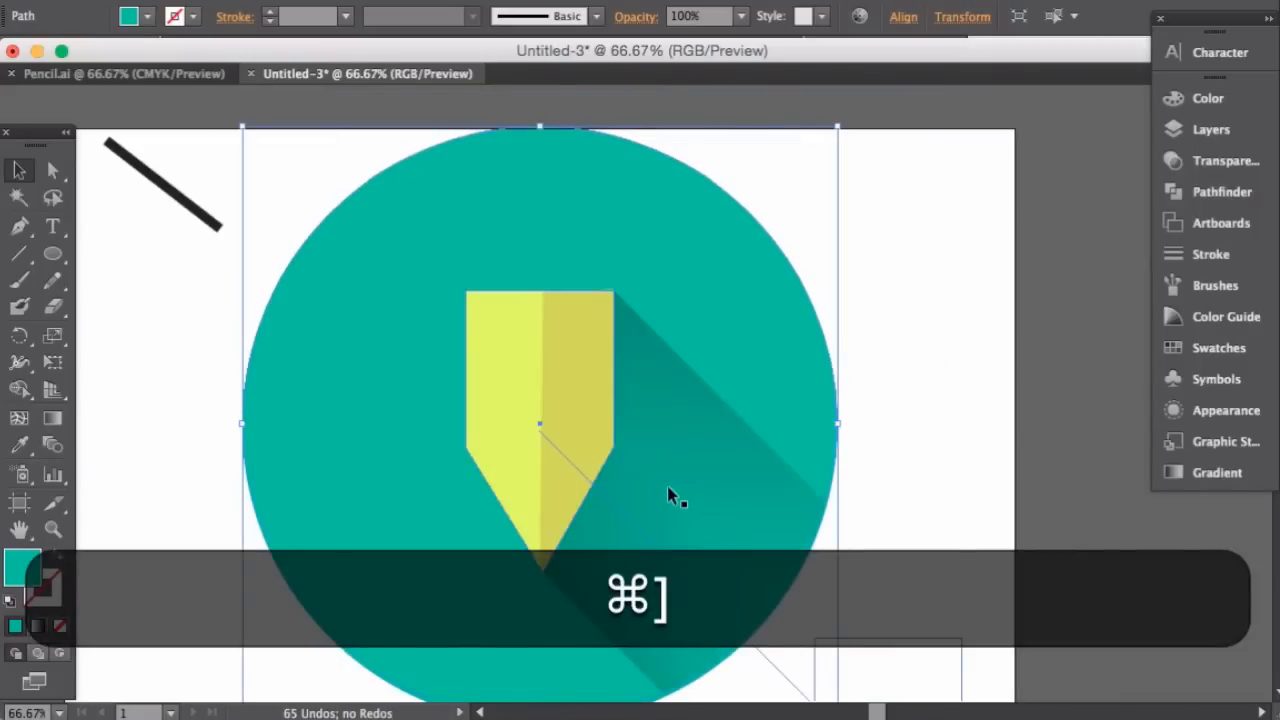
# - Delete the right-hand anchor point of the circle copy to leave only its left half
pyautogui.press('w')
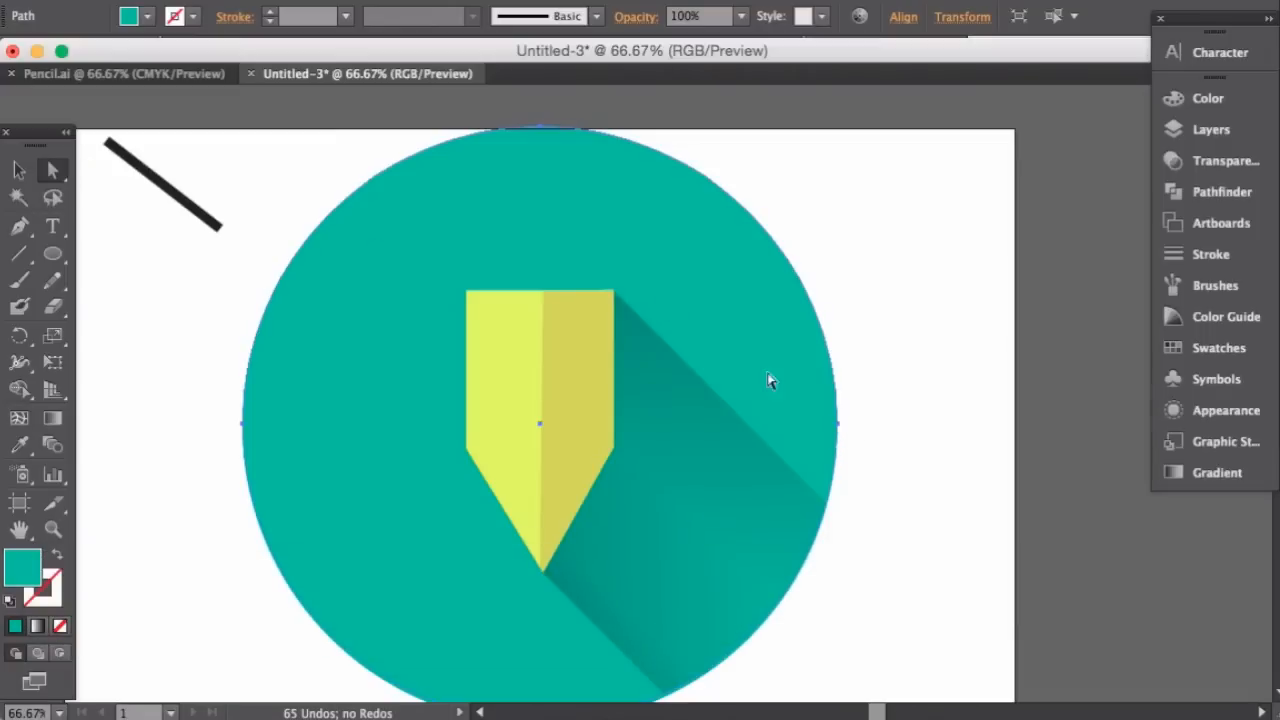
pyautogui.click(838, 424)
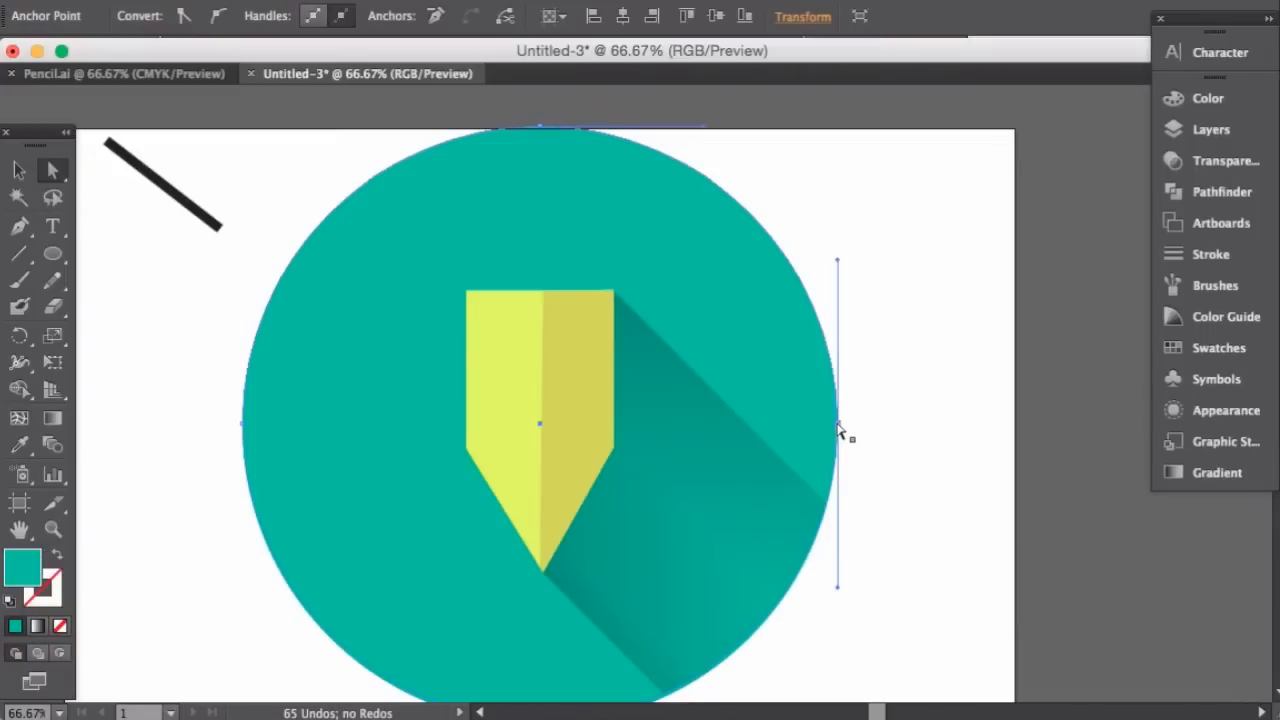
pyautogui.press('Delete')
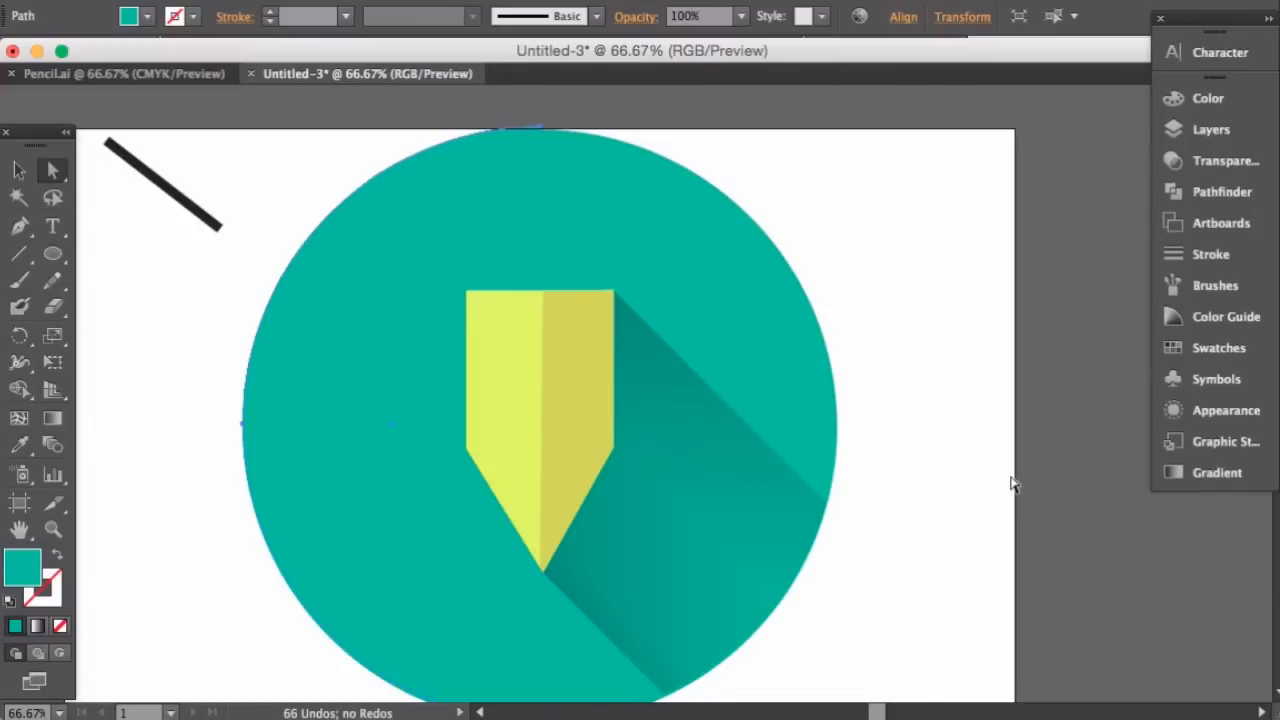
# - Fill the left half-circle with the darker teal #02B284 and deselect it
pyautogui.click(19, 170)
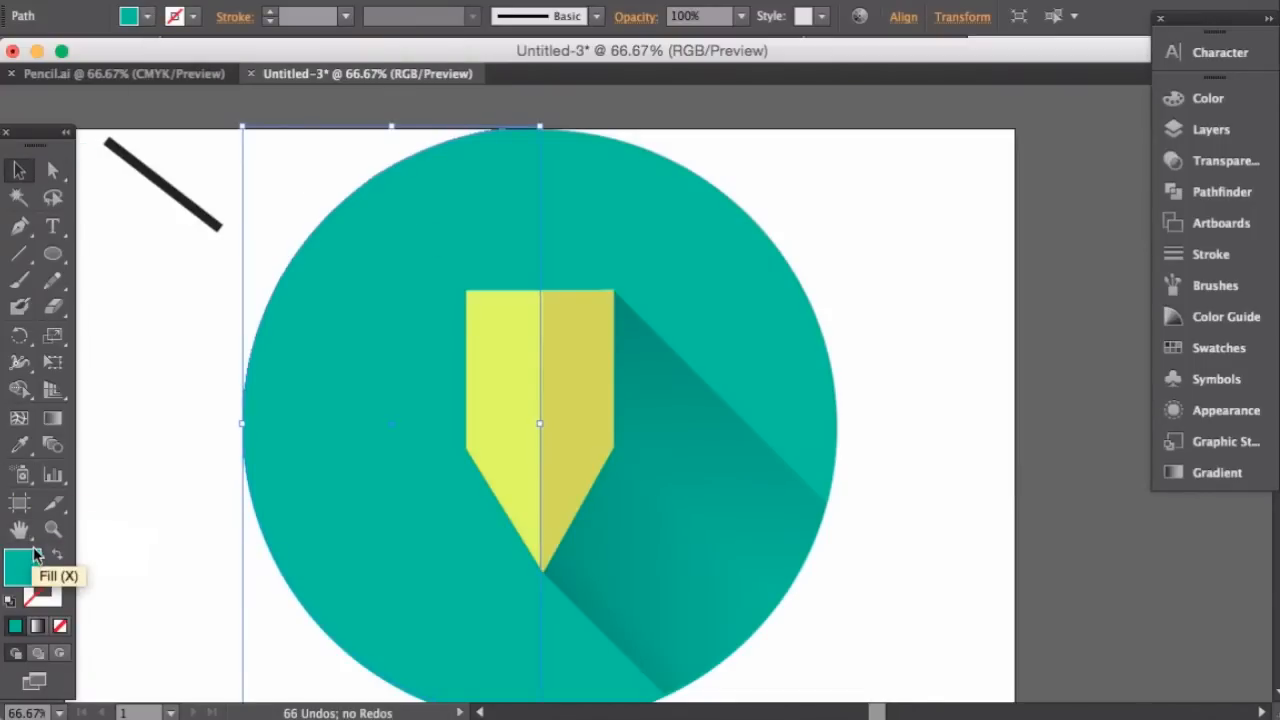
pyautogui.doubleClick(20, 566)
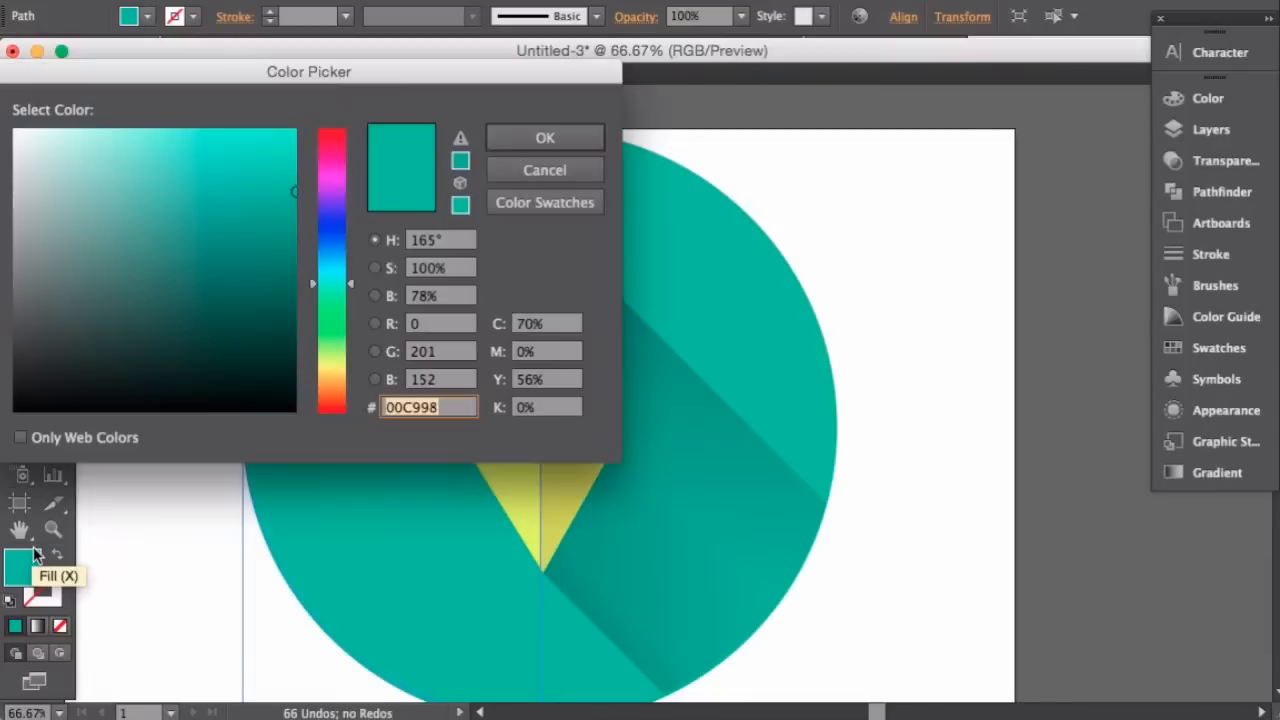
pyautogui.click(294, 213)
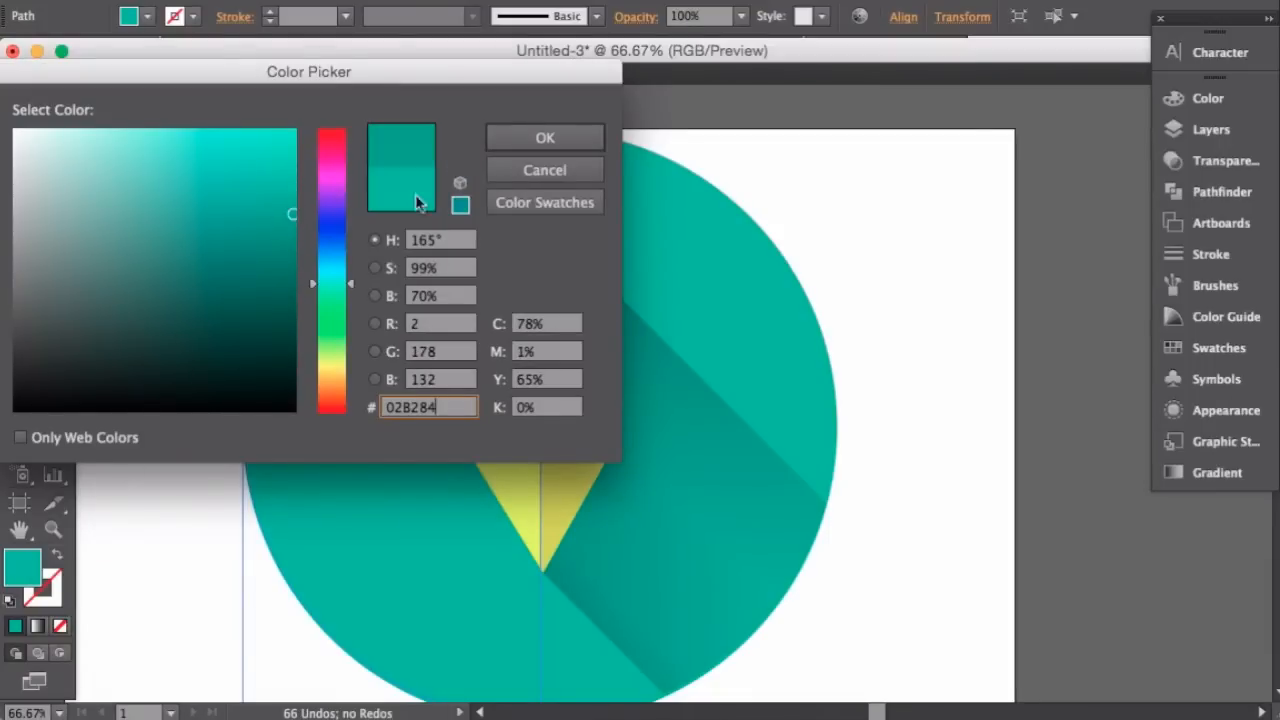
pyautogui.click(558, 141)
pyautogui.click(234, 403)
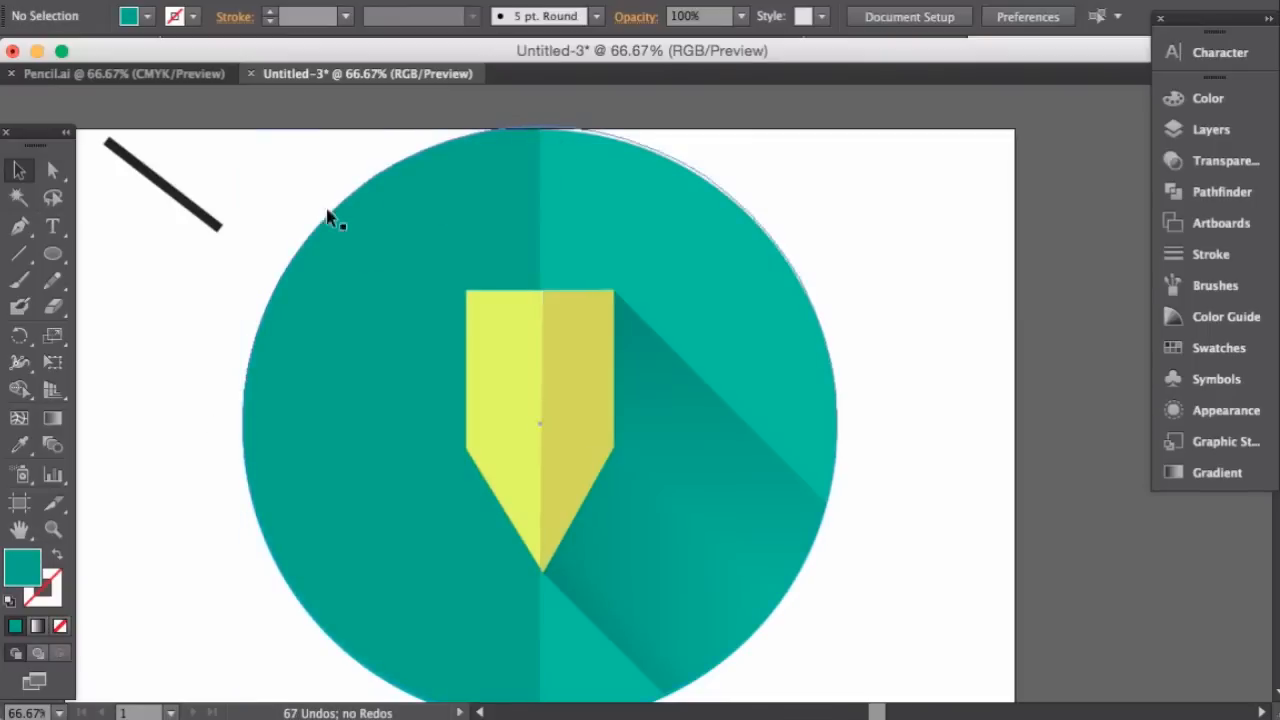
# - Reflect the dark teal half-circle across the vertical axis and move it onto the right half of the circle
pyautogui.click(287, 397)
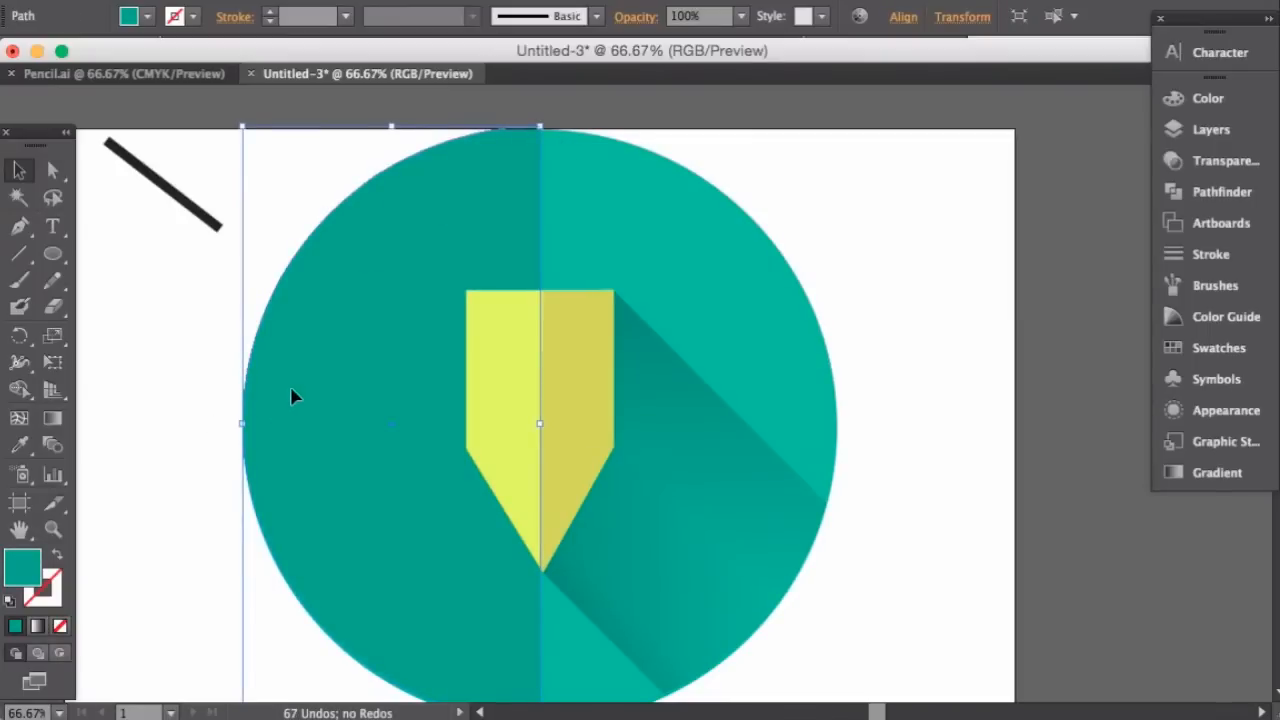
pyautogui.rightClick(316, 425)
pyautogui.moveTo(423, 667)
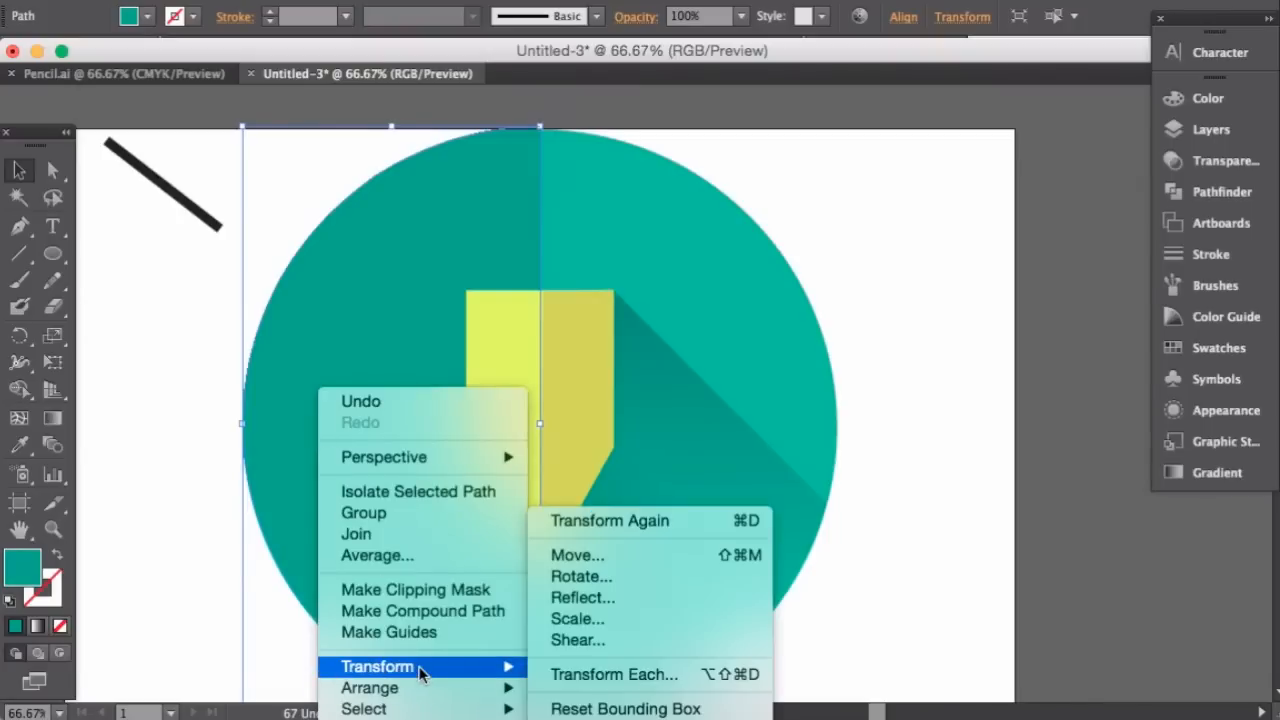
pyautogui.click(649, 596)
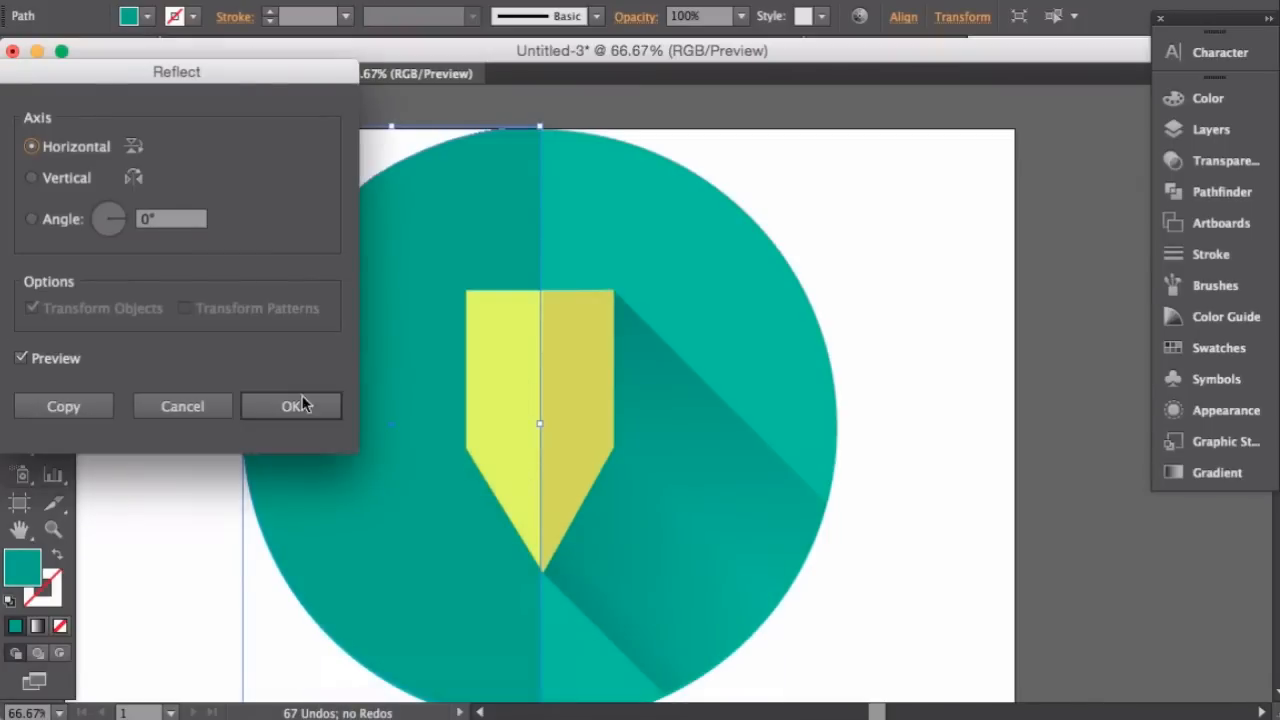
pyautogui.click(36, 180)
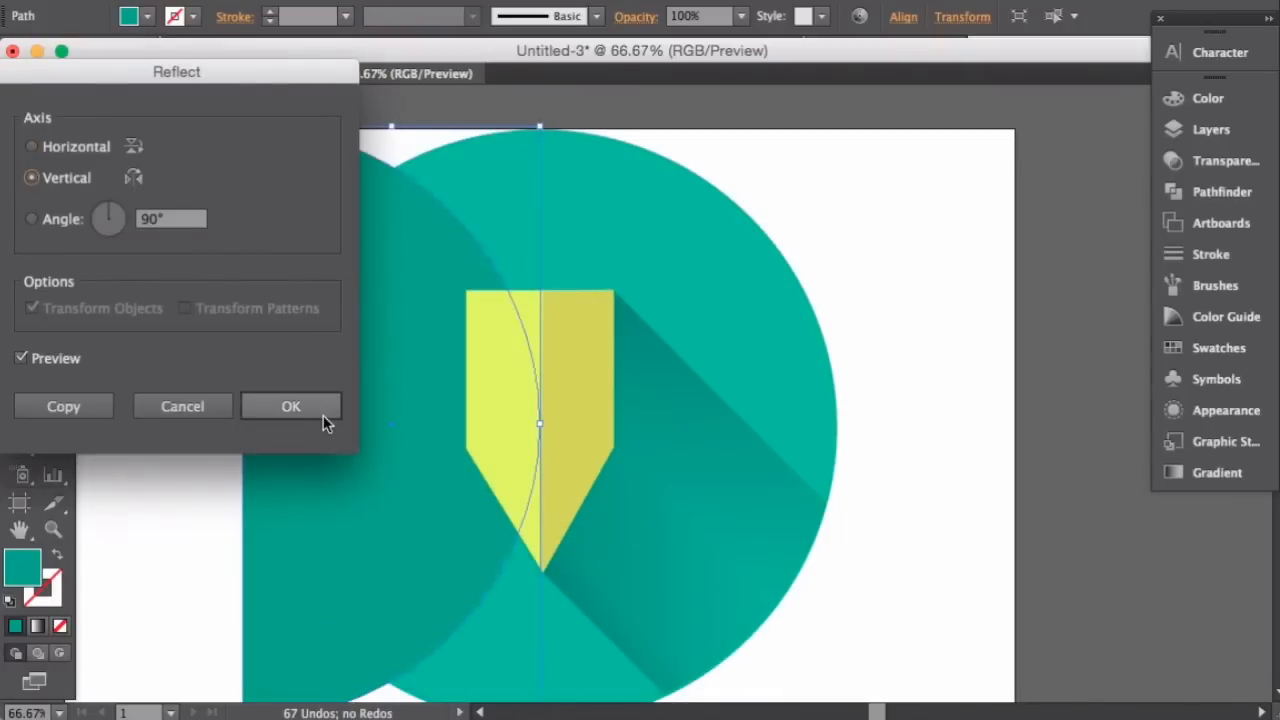
pyautogui.click(315, 407)
pyautogui.moveTo(380, 457); pyautogui.dragTo(676, 457)
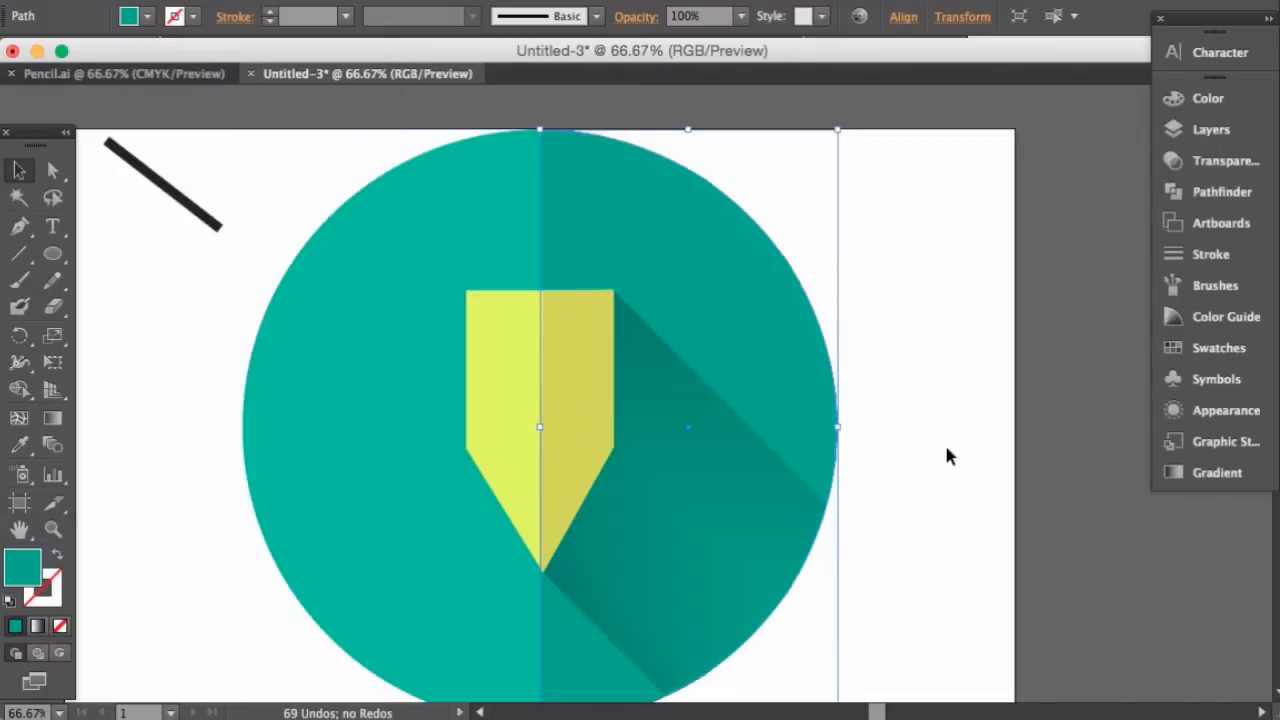
pyautogui.click(944, 442)
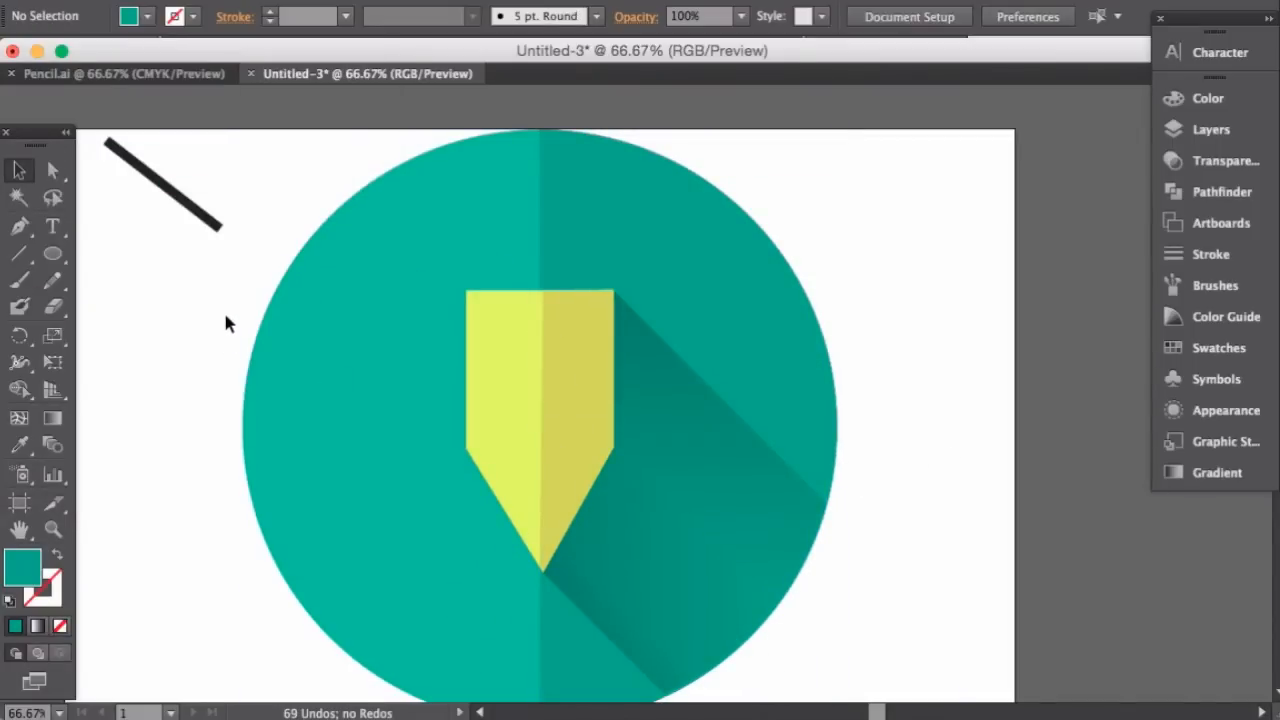
pyautogui.click(245, 412)
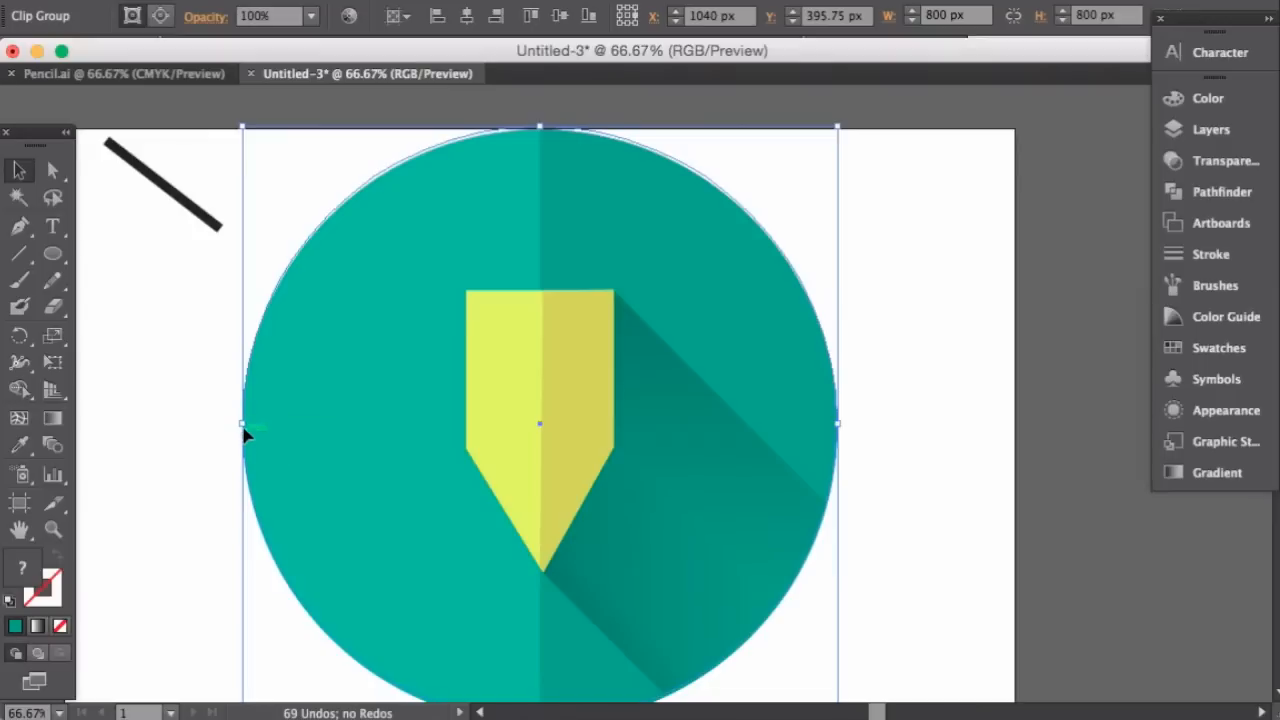
pyautogui.press('w')
pyautogui.click(18, 173)
pyautogui.click(119, 351)
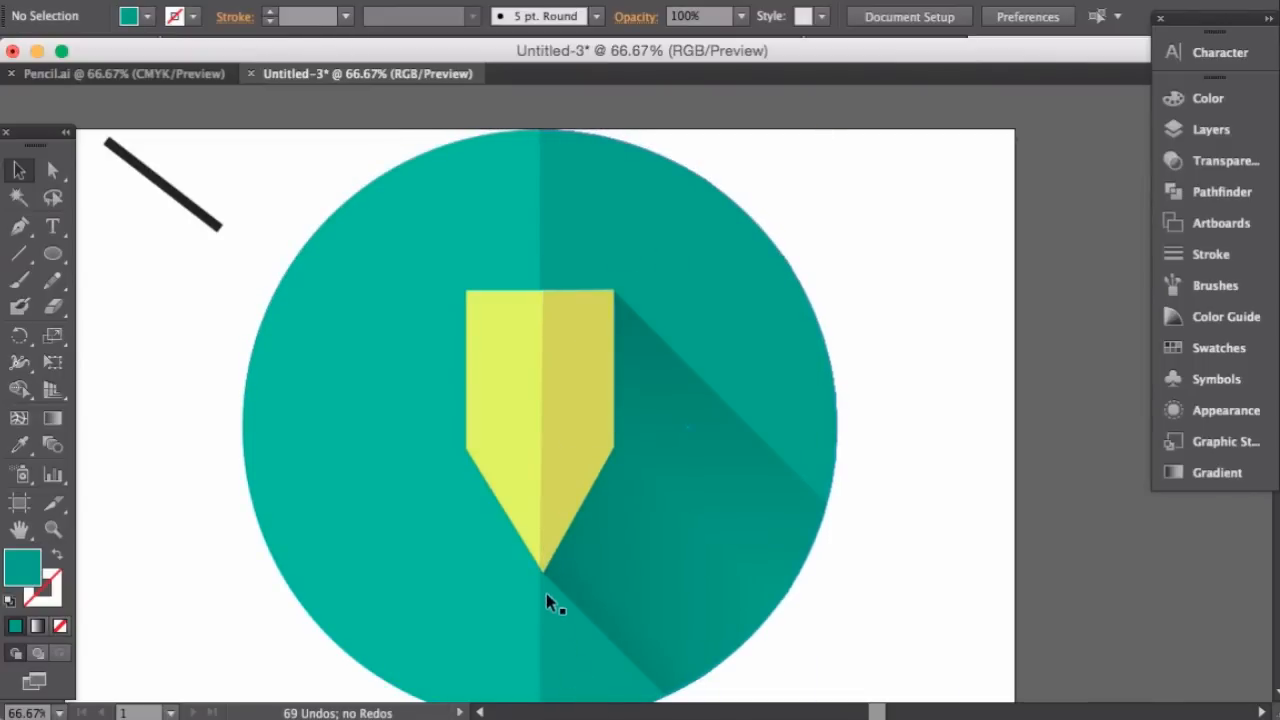
# - Move the upper-left anchor point of the yellow shape's darker half onto the circle's vertical dividing line
pyautogui.press('super+equal')
pyautogui.press('super+equal')
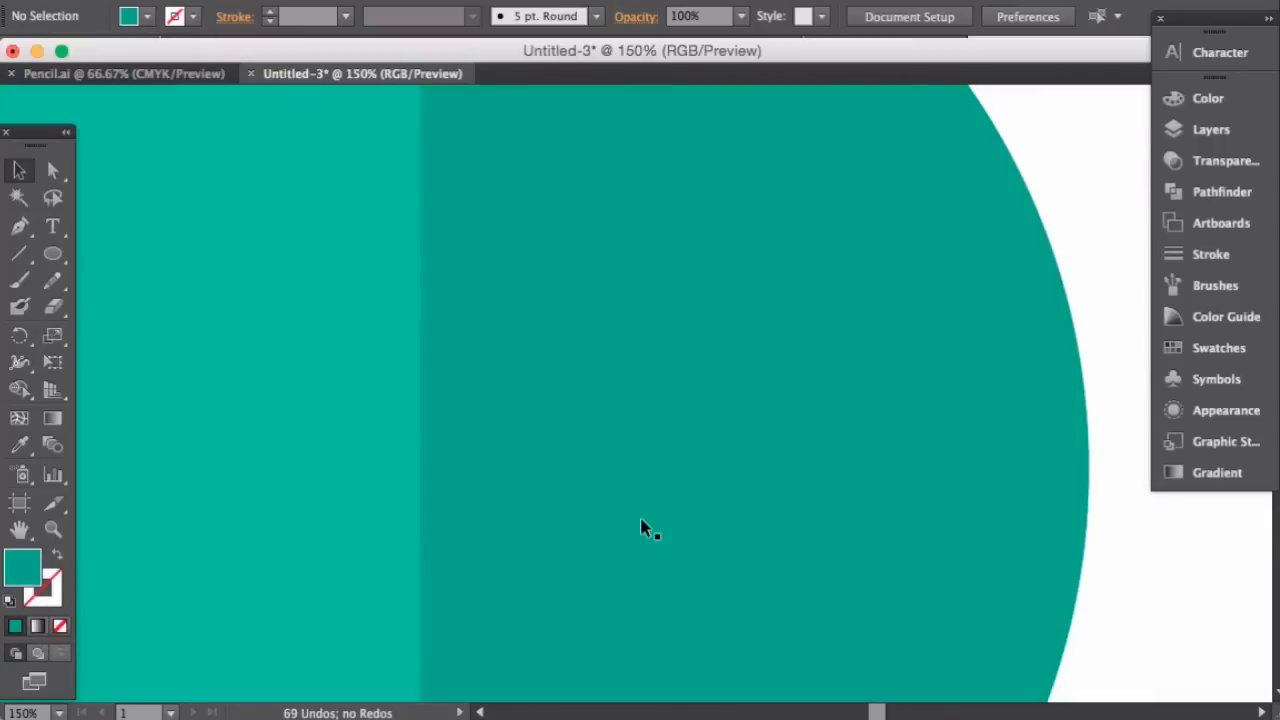
pyautogui.scroll(5, 641, 527)
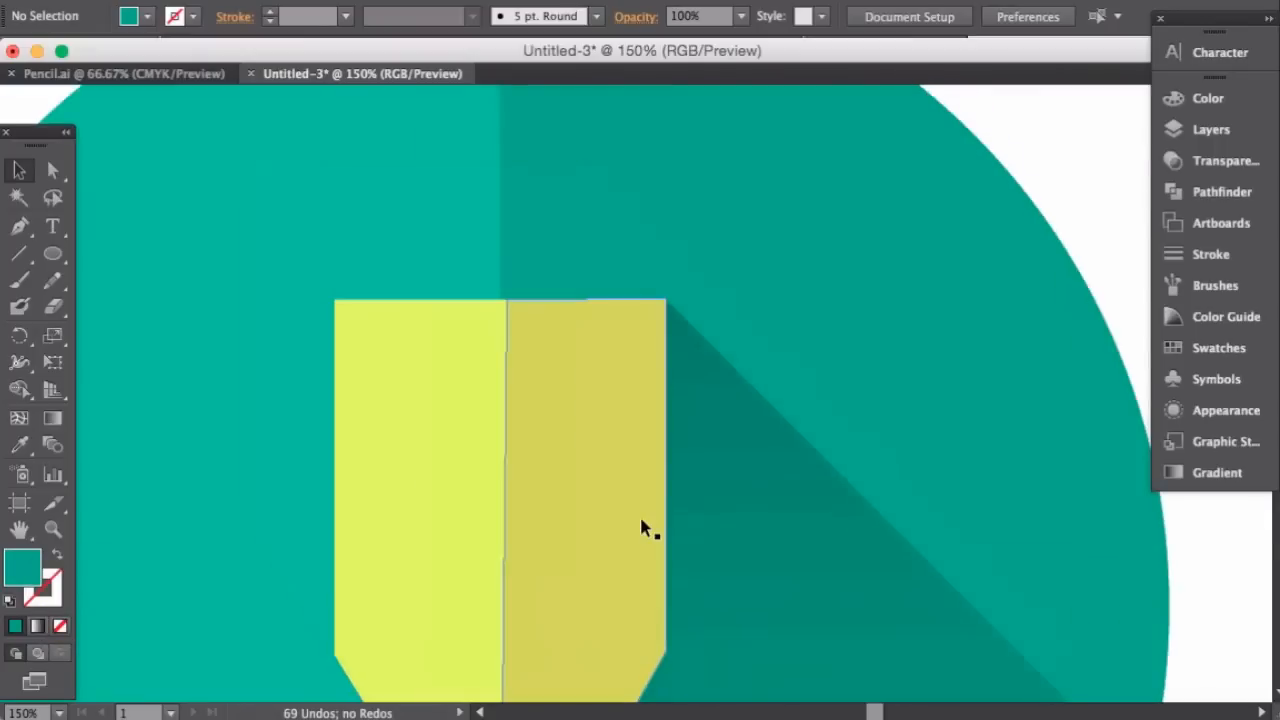
pyautogui.click(566, 353)
pyautogui.press('a')
pyautogui.moveTo(509, 304); pyautogui.dragTo(501, 298)
pyautogui.moveTo(571, 320); pyautogui.dragTo(573, 322)
pyautogui.scroll(-3, 603, 361)
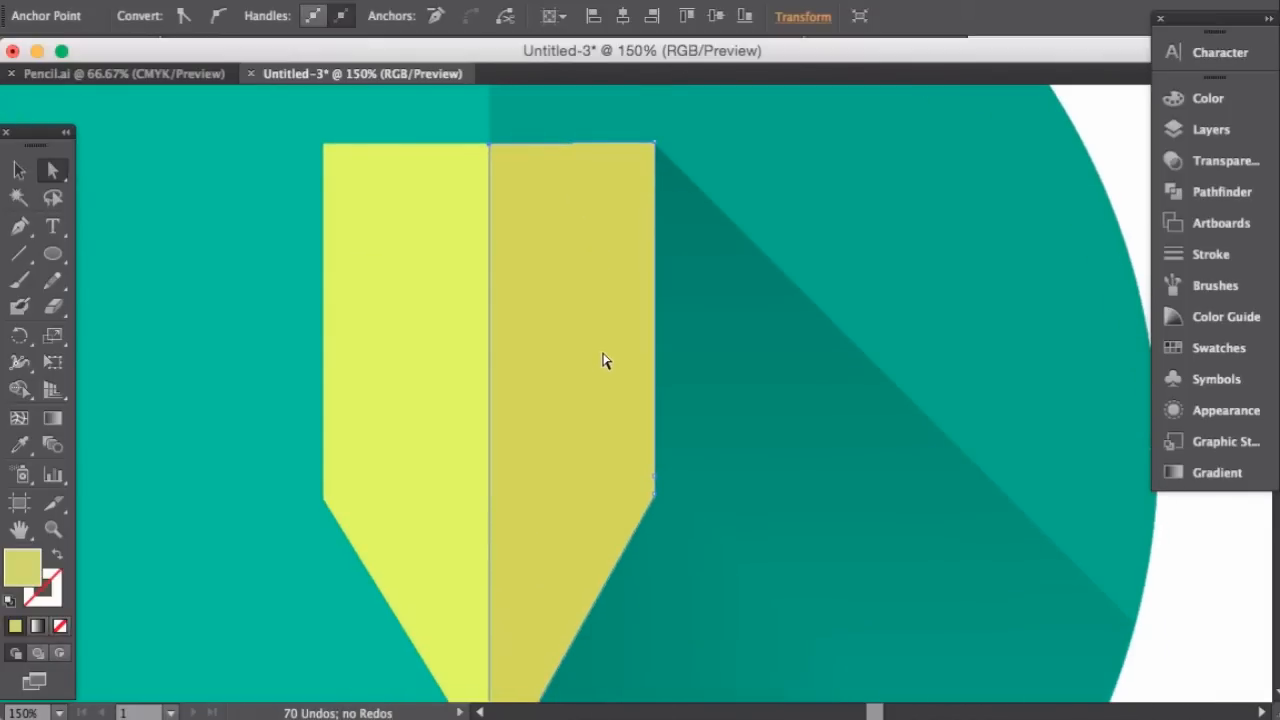
pyautogui.scroll(-5, 603, 361)
pyautogui.scroll(-10, 531, 423)
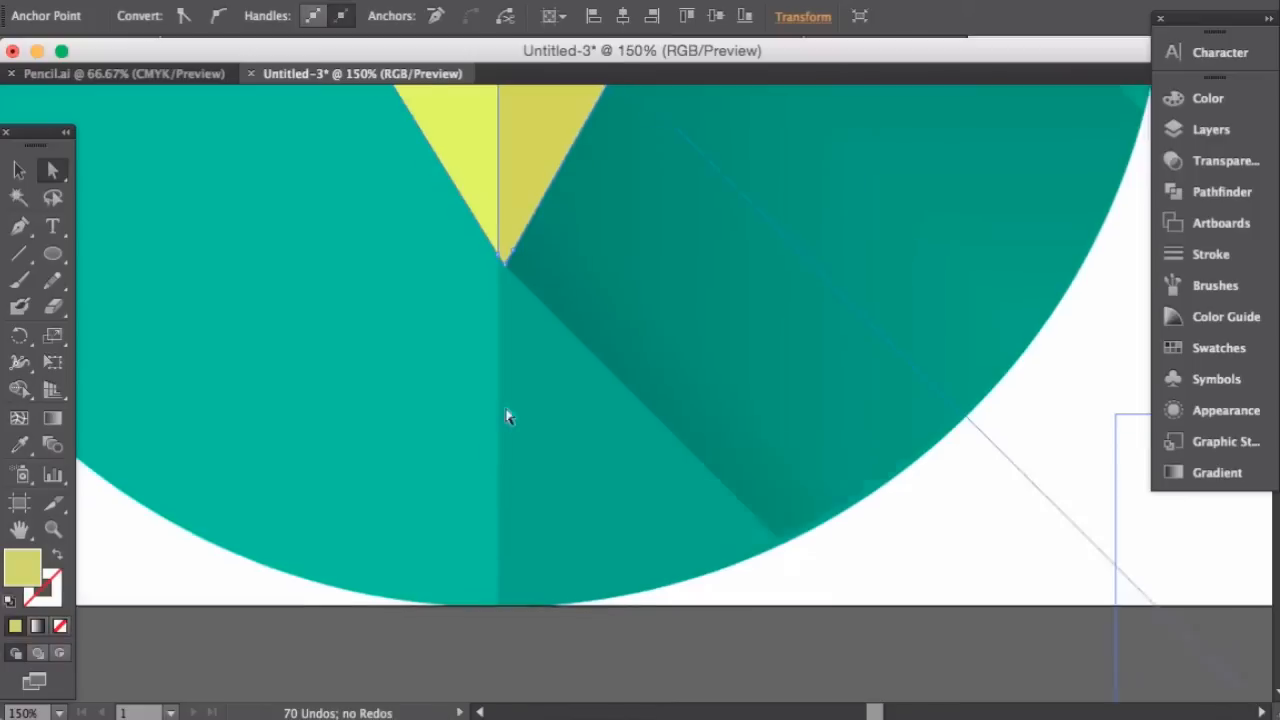
# - Check the yellow shape's lower tip against the circle's vertical dividing line, deselect everything and review the whole icon
pyautogui.scroll(1, 537, 366)
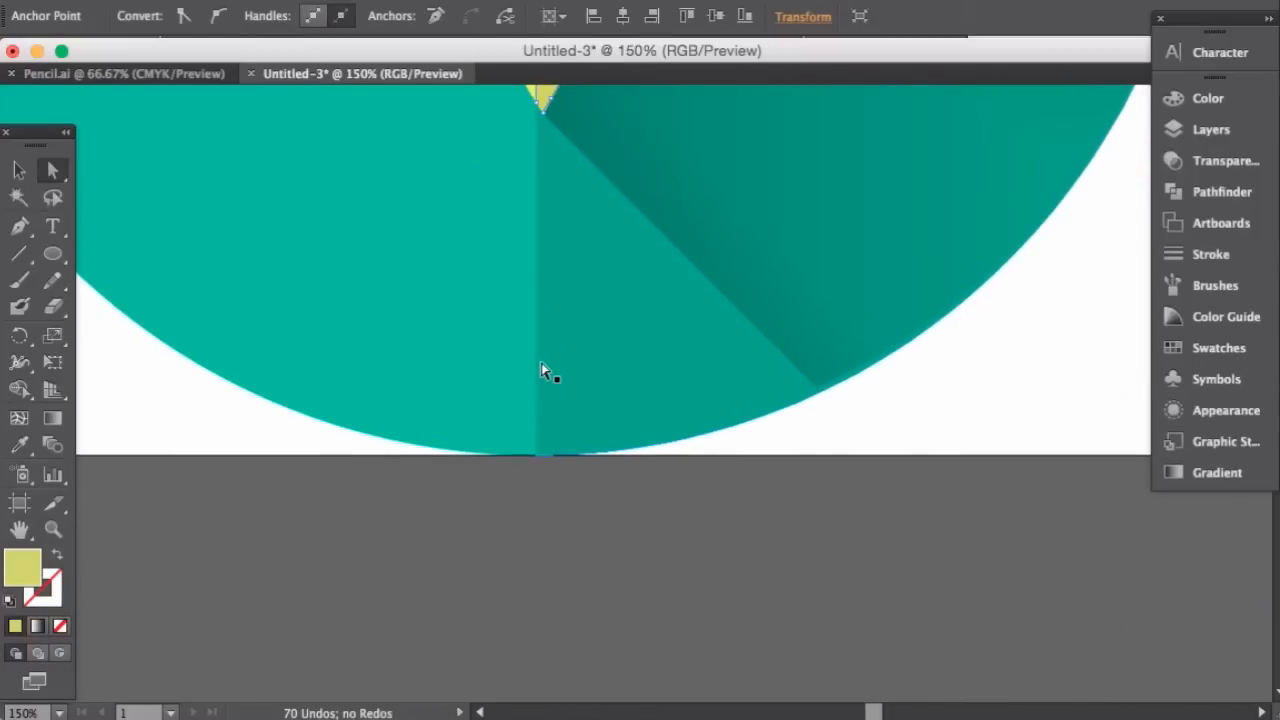
pyautogui.scroll(3, 541, 370)
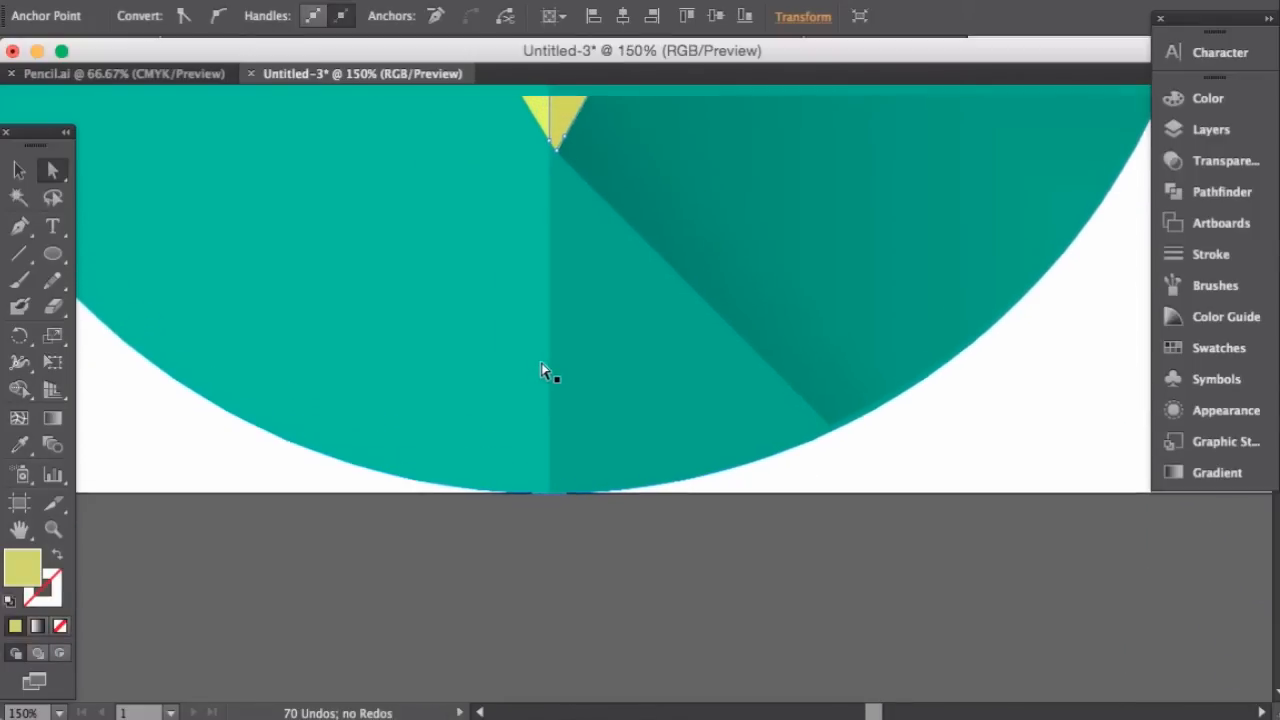
pyautogui.scroll(10, 549, 371)
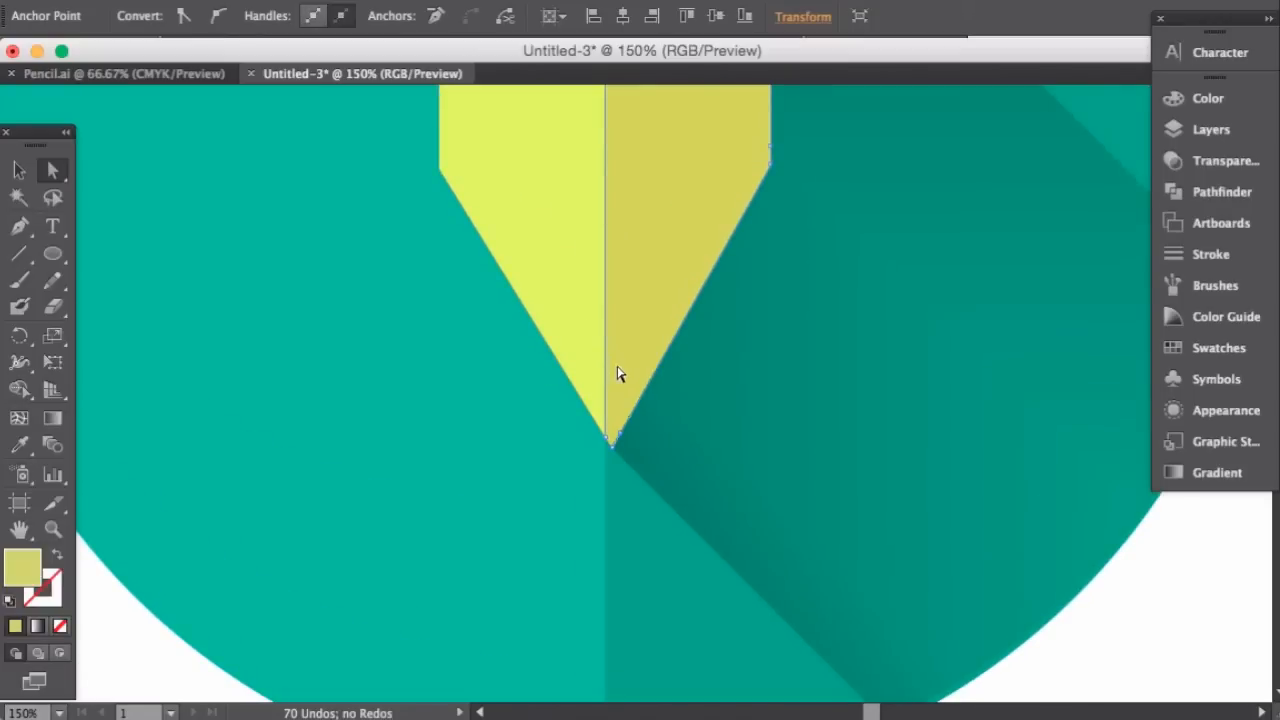
pyautogui.moveTo(609, 440); pyautogui.dragTo(592, 486)
pyautogui.click(579, 497)
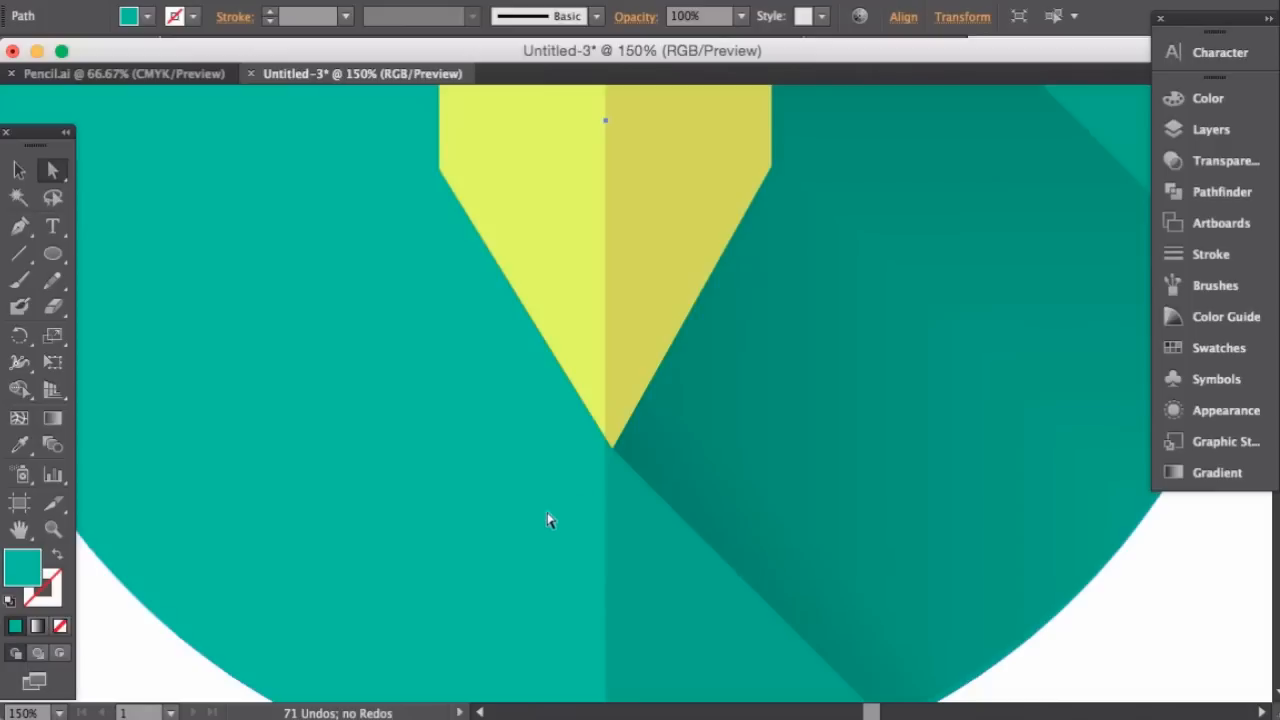
pyautogui.press('super+minus')
pyautogui.press('super+minus')
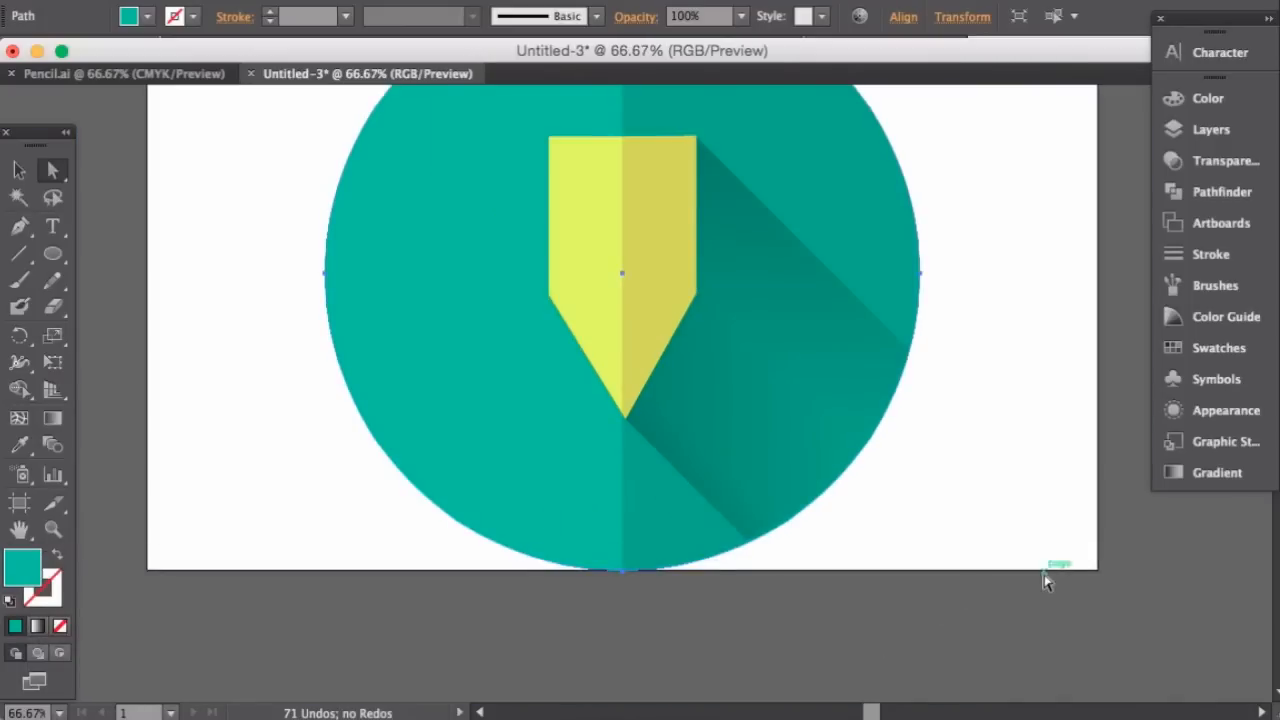
pyautogui.click(1045, 580)
pyautogui.press('v')
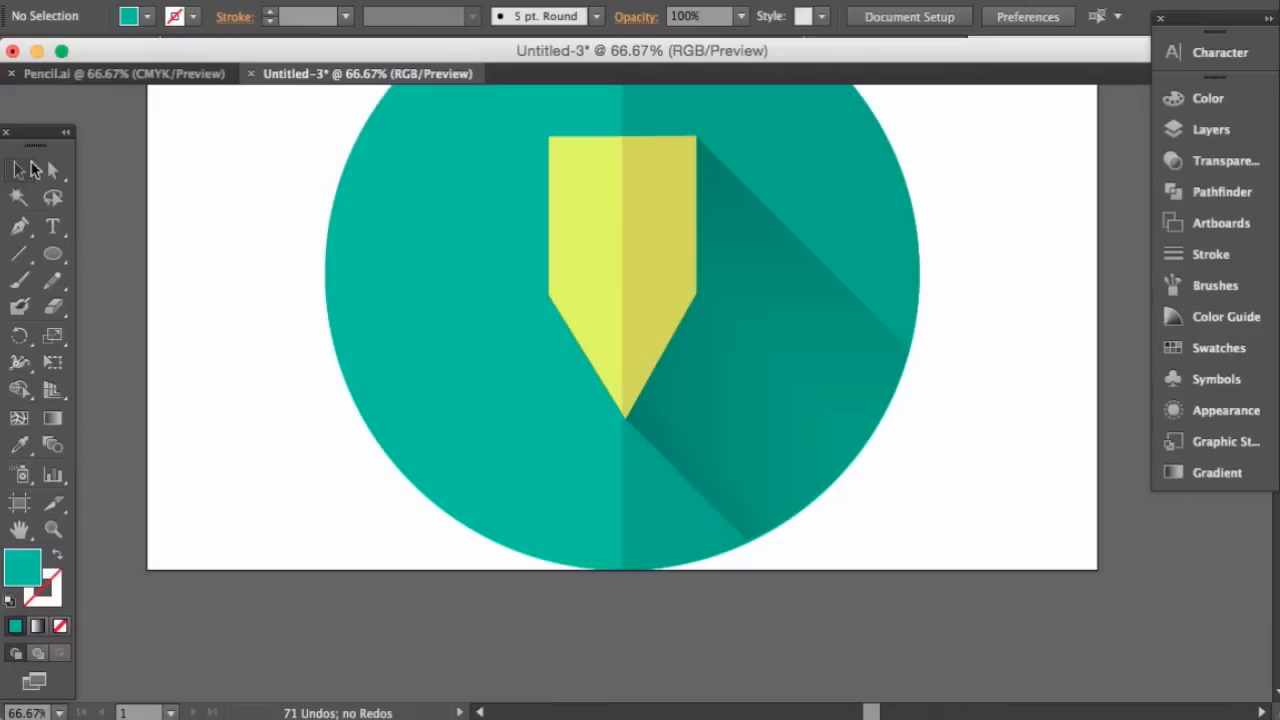
pyautogui.scroll(3, 937, 366)
pyautogui.scroll(4, 274, 191)
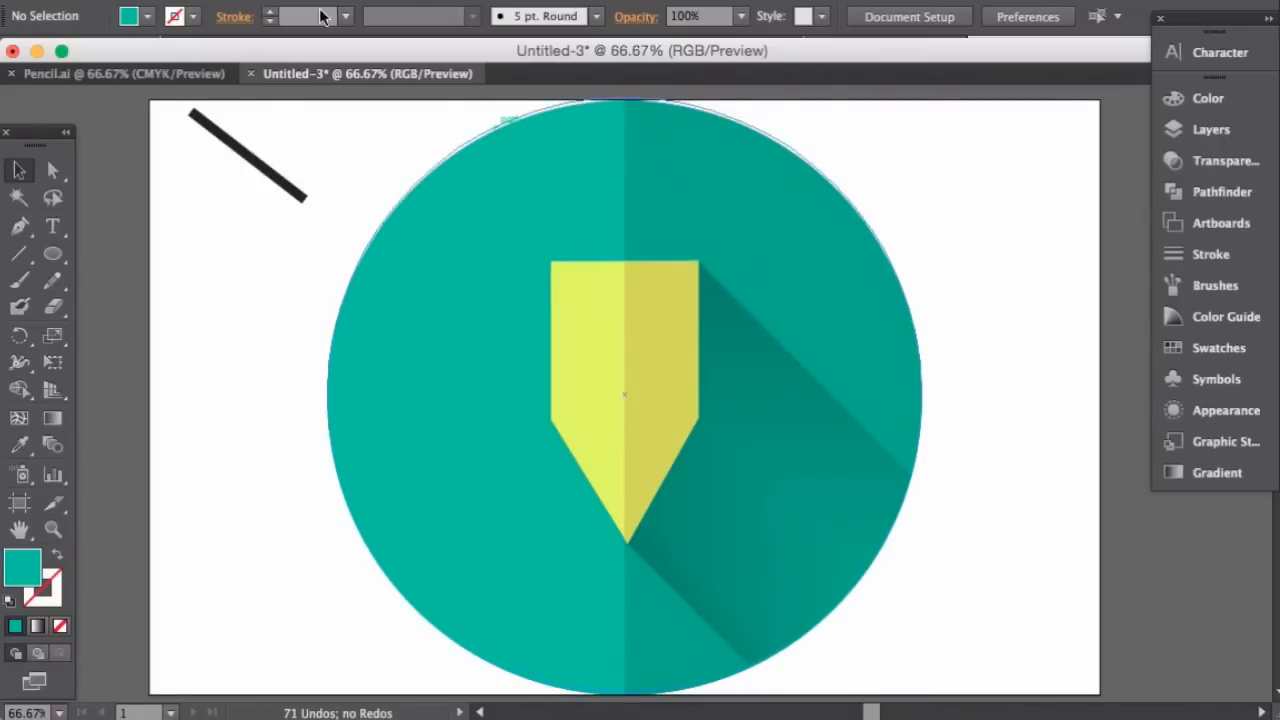
# - Compare the finished icon with the reference pencil icon in Pencil.ai and return to the untitled icon document
pyautogui.click(210, 74)
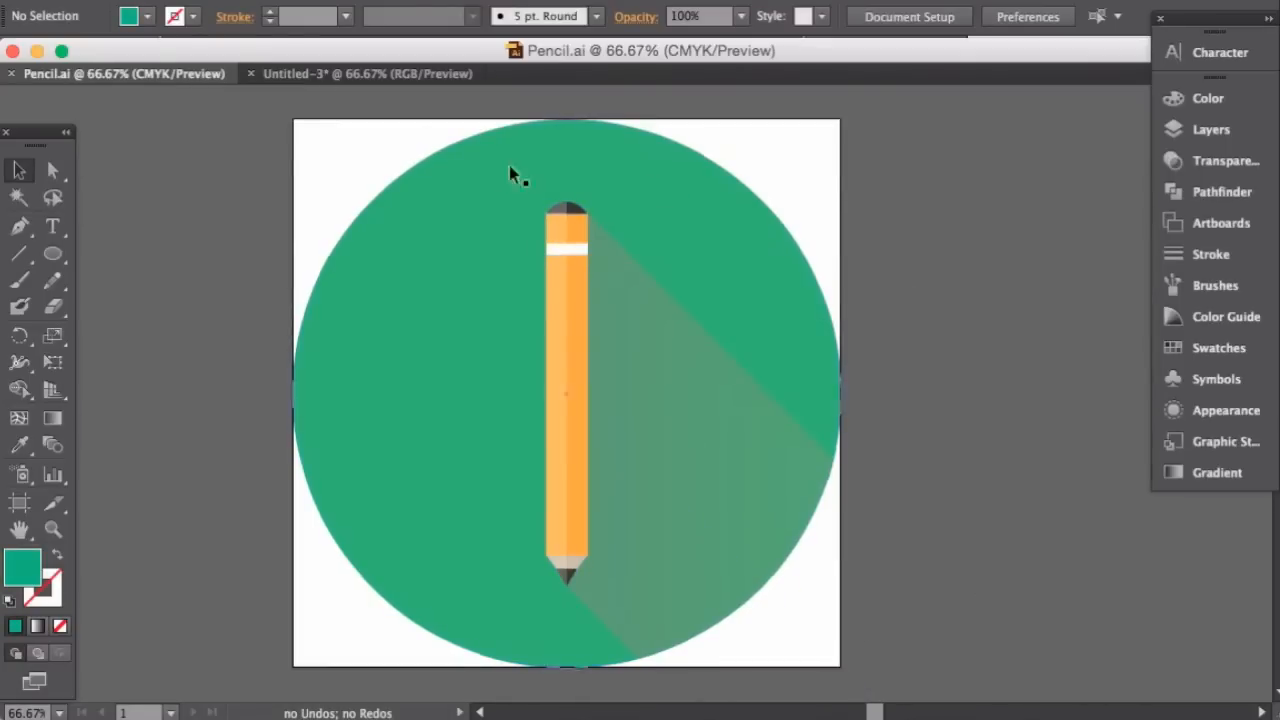
pyautogui.click(677, 135)
pyautogui.click(897, 177)
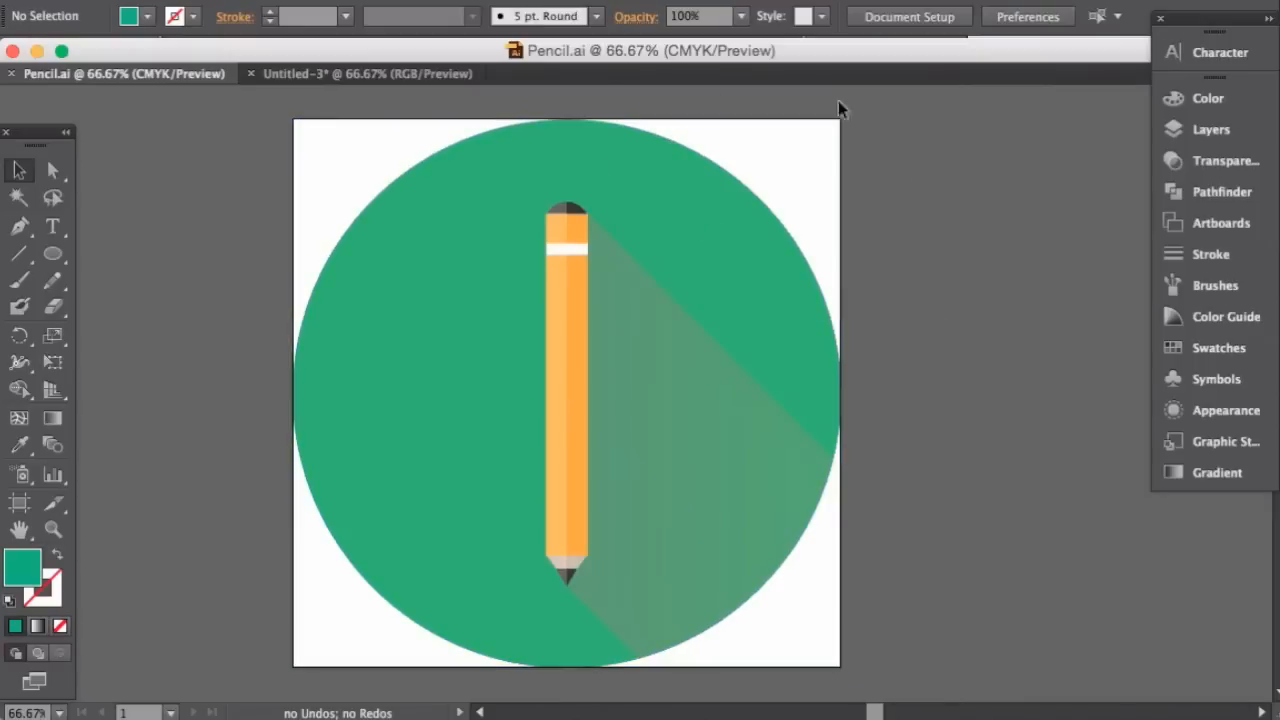
pyautogui.click(408, 70)
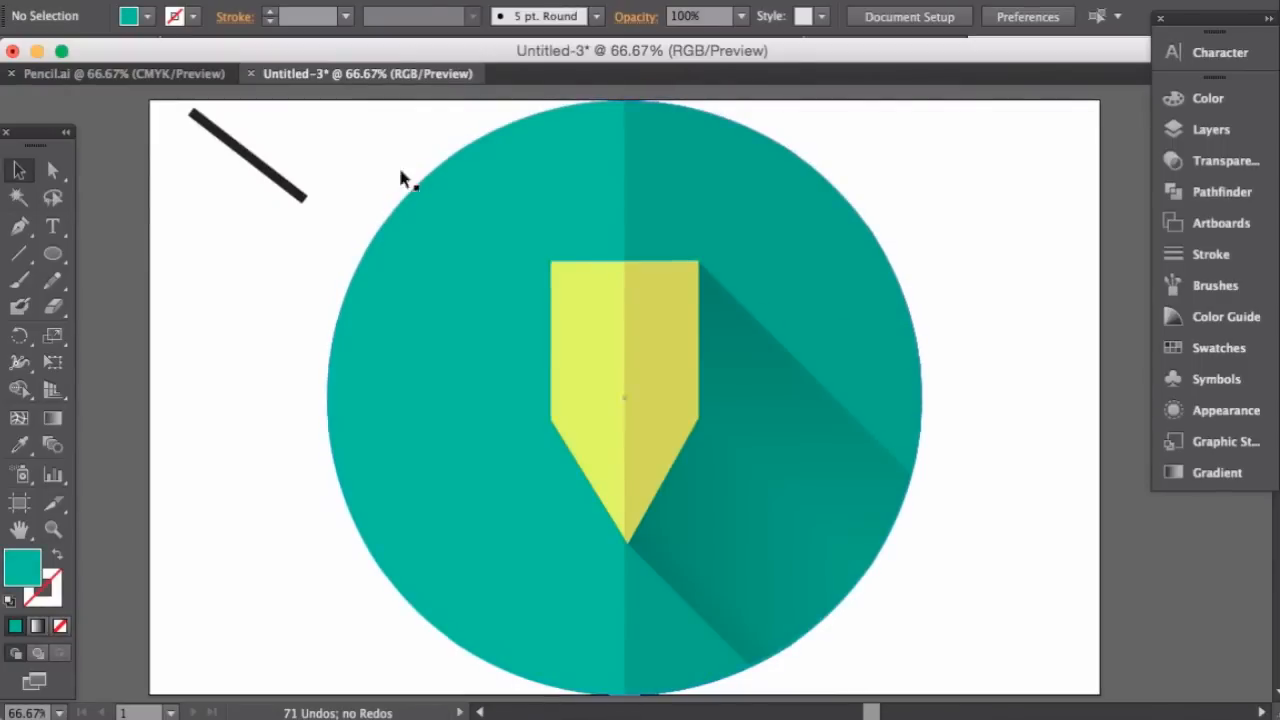
# - Delete the leftover black diagonal line beside the circle
pyautogui.click(275, 177)
pyautogui.press('BackSpace')
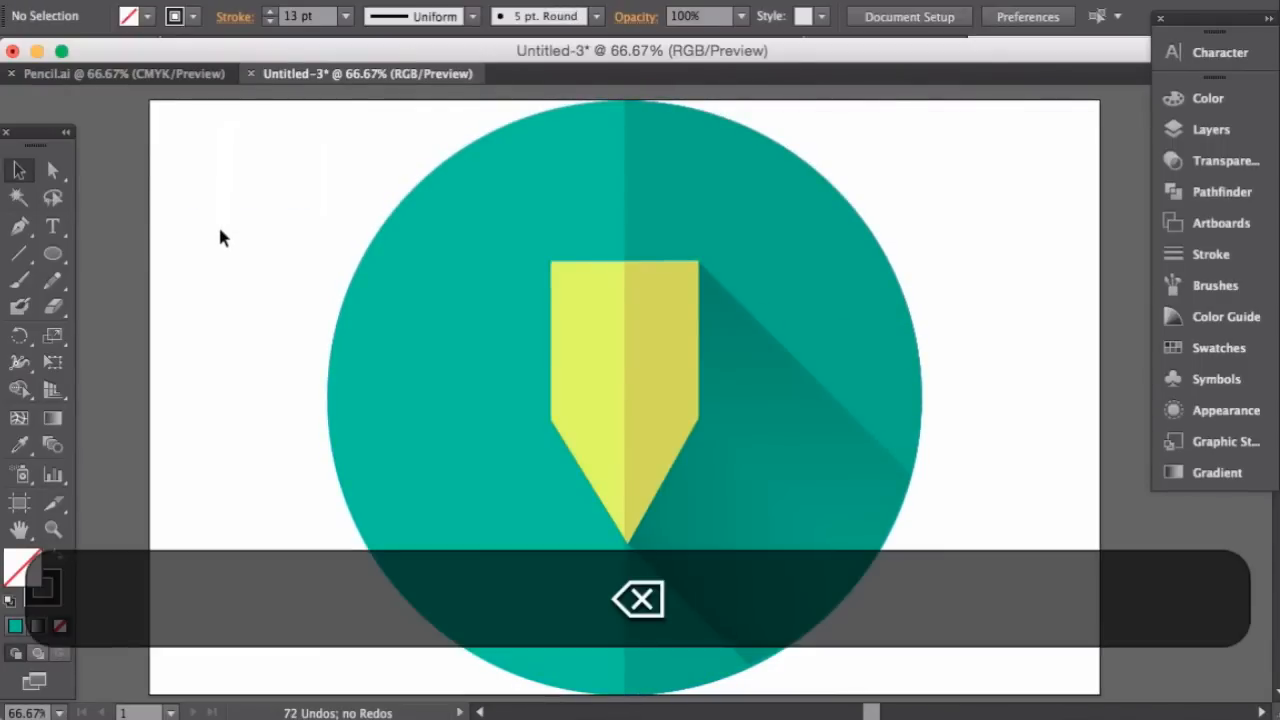
pyautogui.press('super+minus')
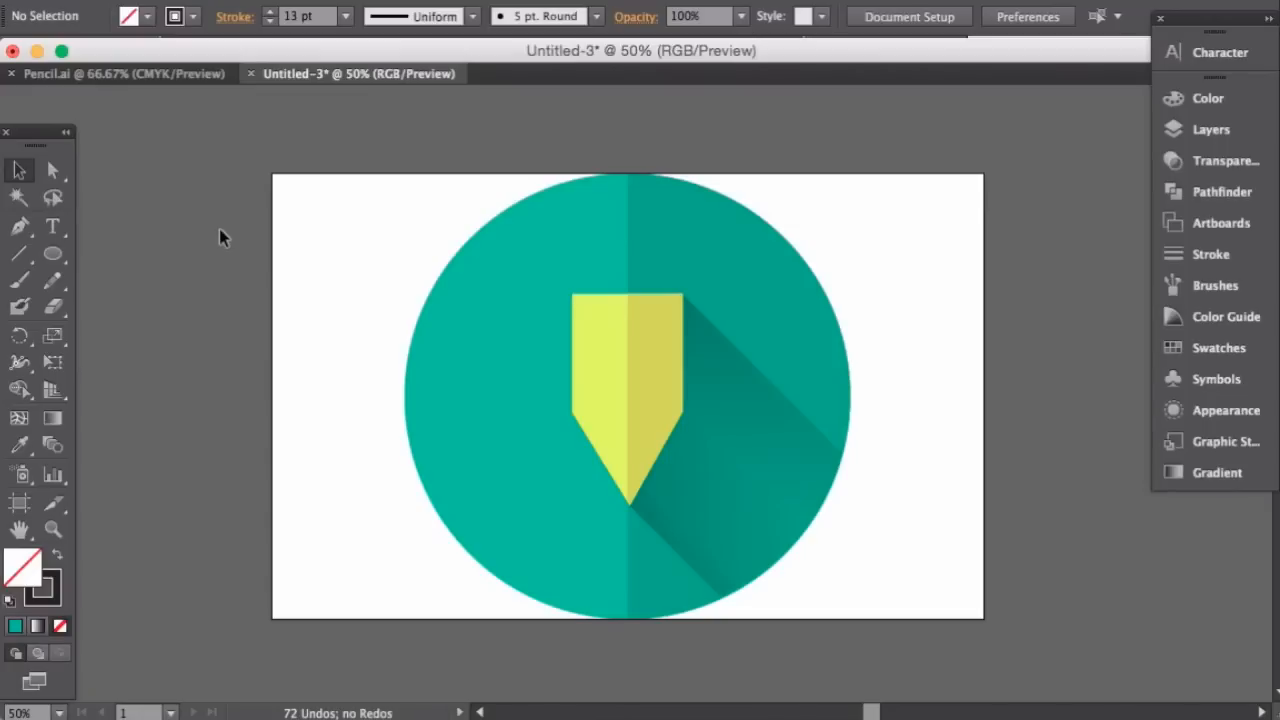
# - Create a new document and draw a large circle outward from the artboard's centre
pyautogui.press('super+n')
pyautogui.press('l')
pyautogui.moveTo(635, 393); pyautogui.dragTo(907, 665)
pyautogui.press('v')
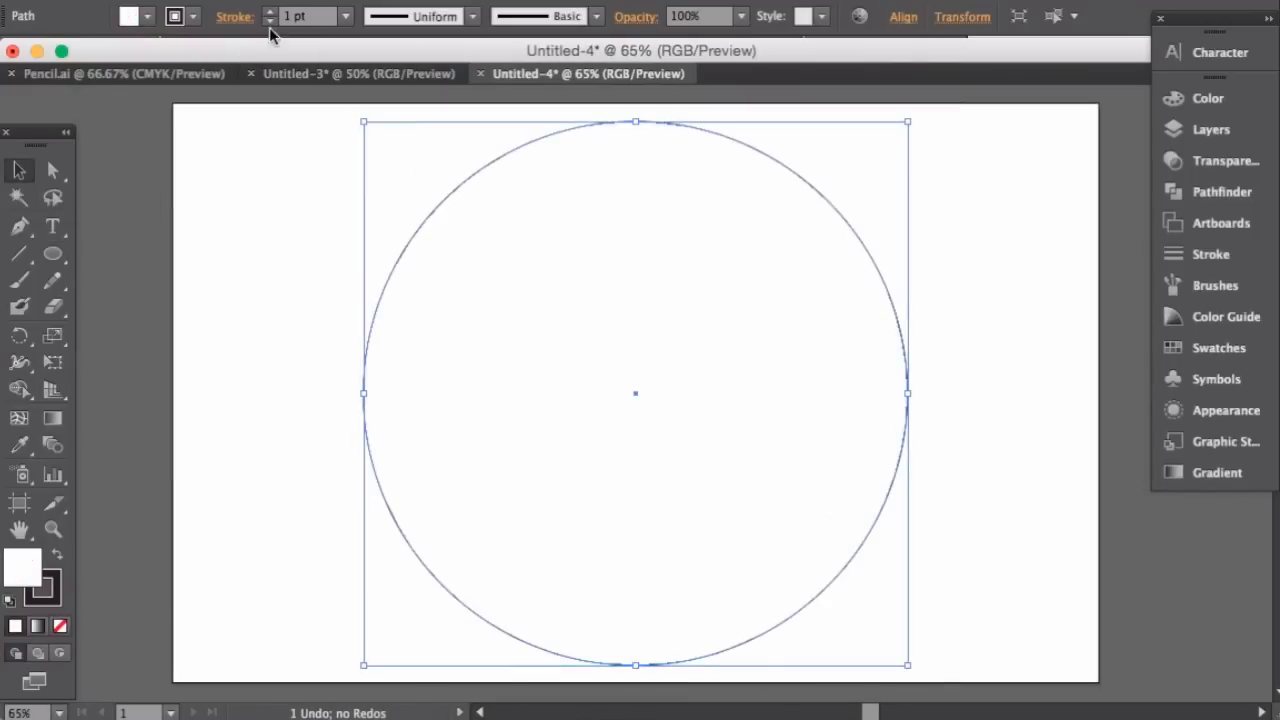
# - Fill the circle with light teal and remove its outline
pyautogui.click(269, 21)
pyautogui.press('super+o')
pyautogui.click(833, 47)
pyautogui.write('SplitHOrizon')
pyautogui.doubleClick(572, 157)
pyautogui.click(19, 446)
pyautogui.click(620, 432)
pyautogui.doubleClick(22, 567)
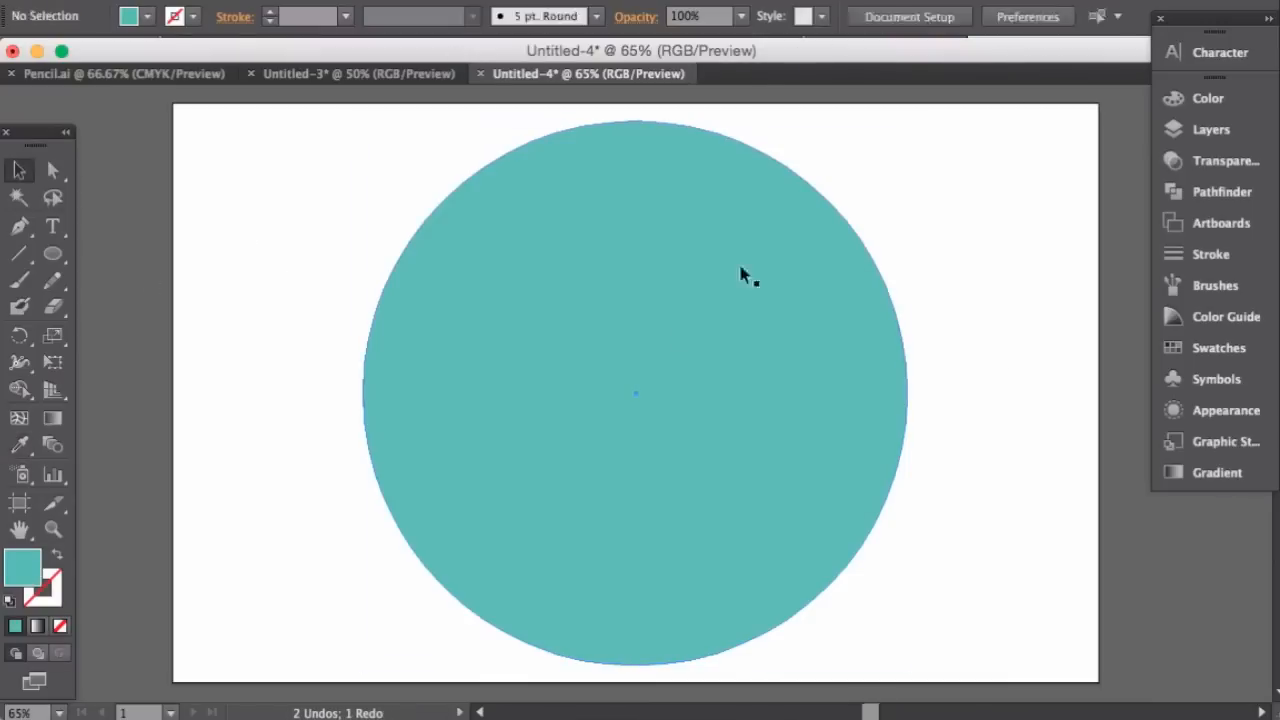
# - Enlarge the teal circle from its centre until it nearly fills the artboard's height
pyautogui.rightClick(1020, 510)
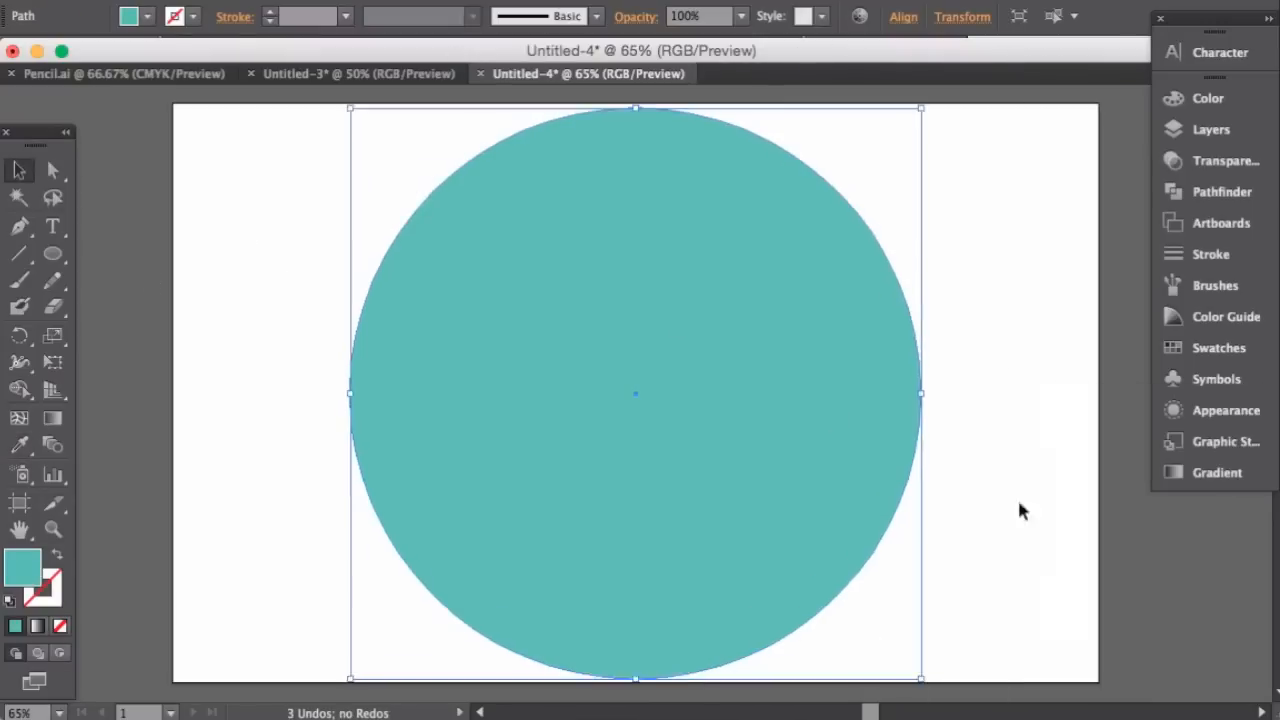
pyautogui.click(1020, 510)
pyautogui.press('super+2')
pyautogui.press('t')
pyautogui.click(629, 368)
pyautogui.write('Split Horizon')
pyautogui.press('BackSpace')
pyautogui.press('BackSpace')
pyautogui.press('BackSpace')
pyautogui.press('BackSpace')
pyautogui.press('BackSpace')
pyautogui.press('BackSpace')
pyautogui.press('BackSpace')
pyautogui.press('BackSpace')
pyautogui.click(19, 170)
pyautogui.moveTo(643, 370); pyautogui.dragTo(732, 421)
pyautogui.click(1200, 50)
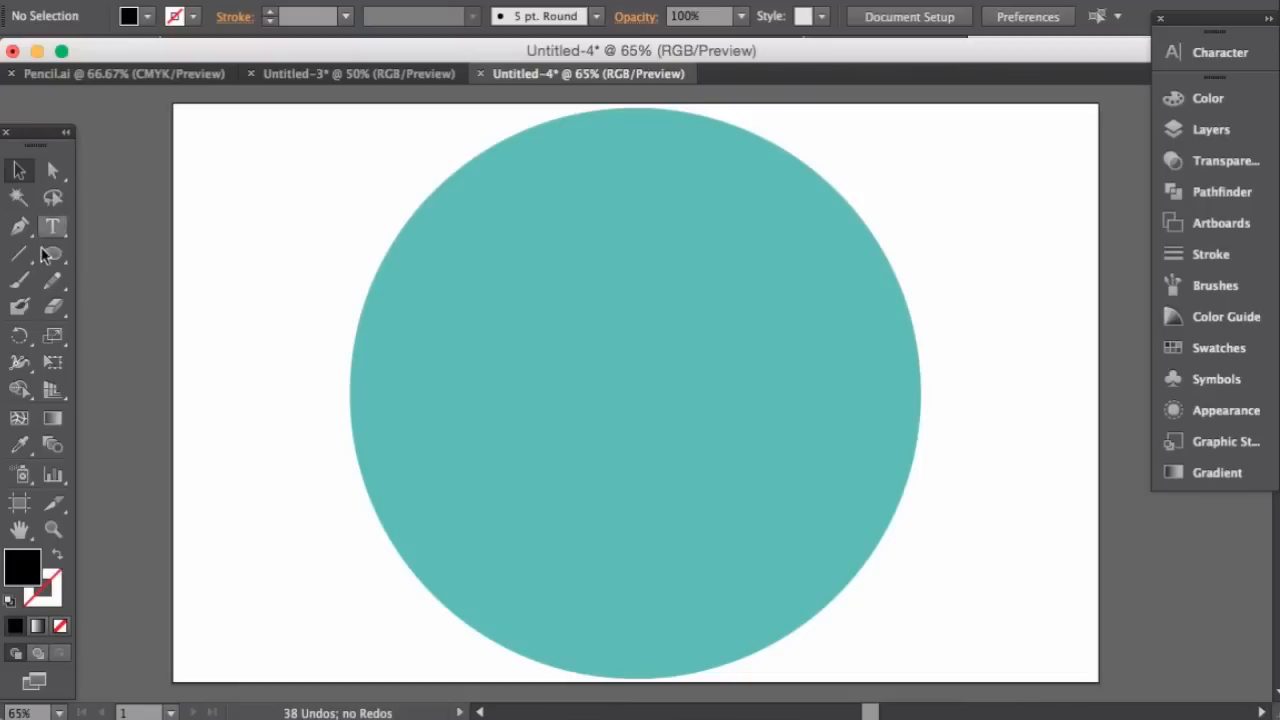
pyautogui.press('l')
pyautogui.moveTo(635, 393); pyautogui.dragTo(728, 372)
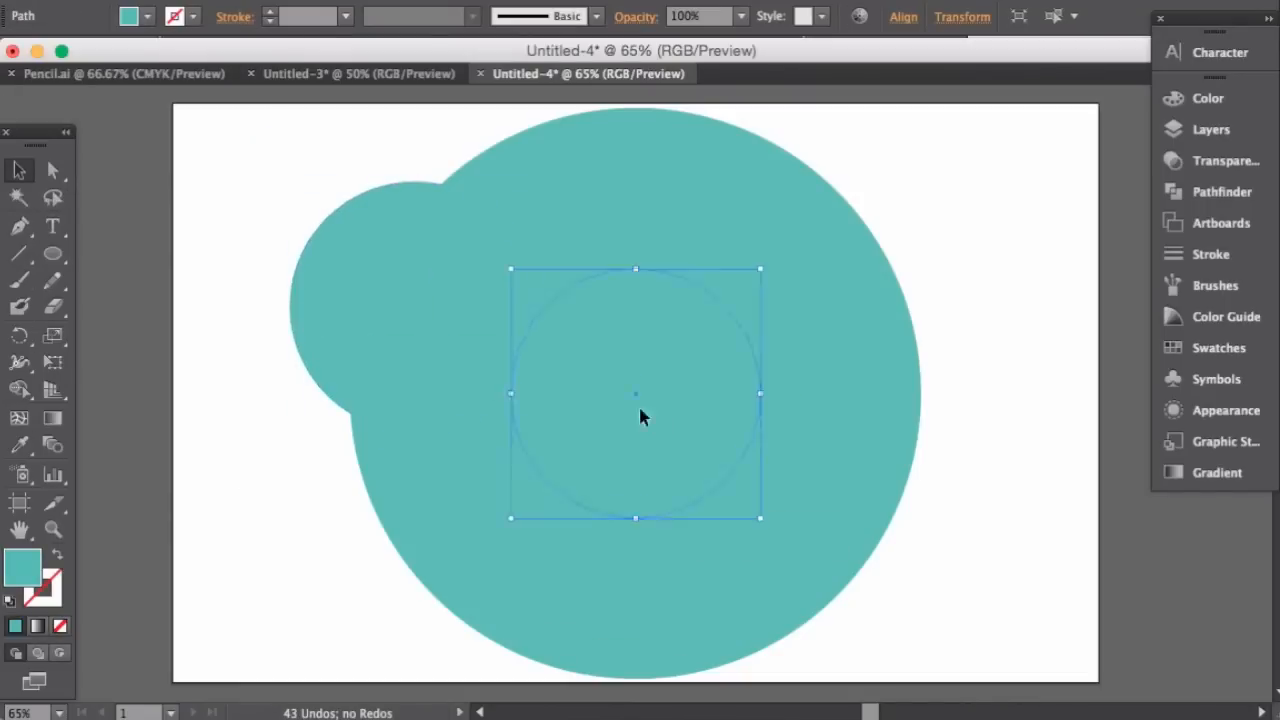
pyautogui.moveTo(638, 403); pyautogui.dragTo(997, 623)
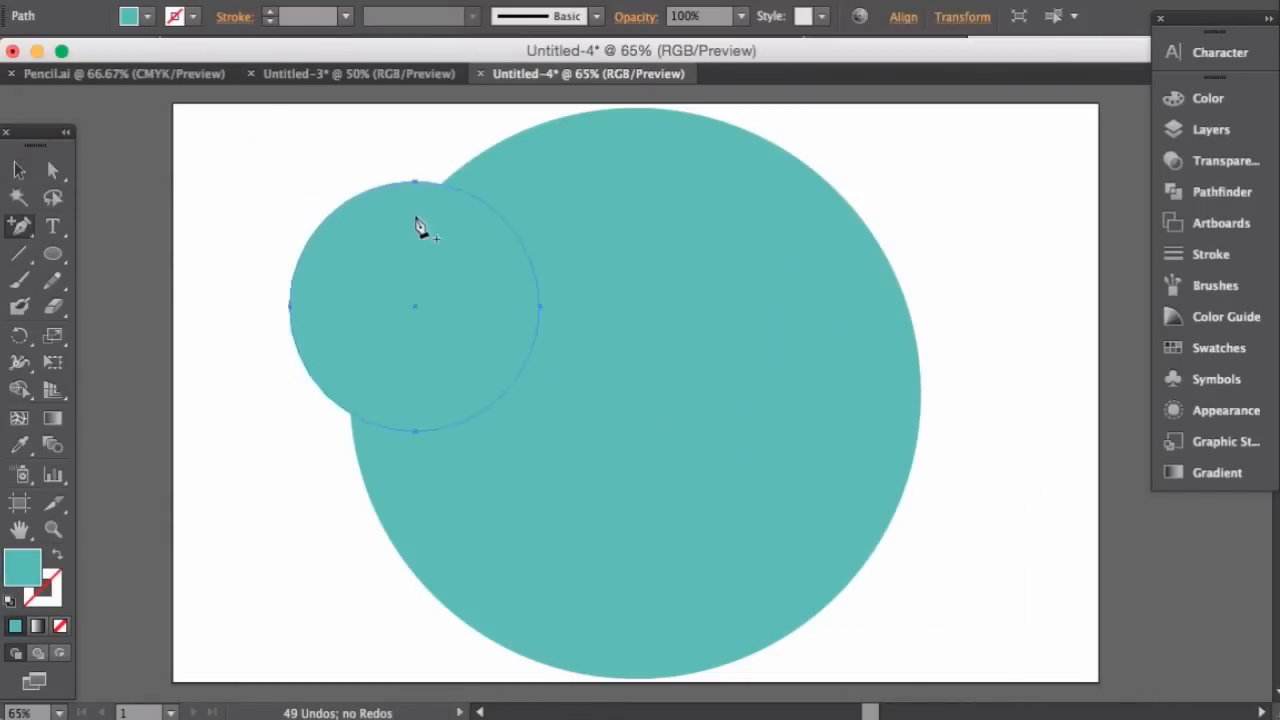
pyautogui.press('Delete')
# - Draw a straight 2 pt diagonal line across the circle, rising from lower left to upper right
pyautogui.press('\\')
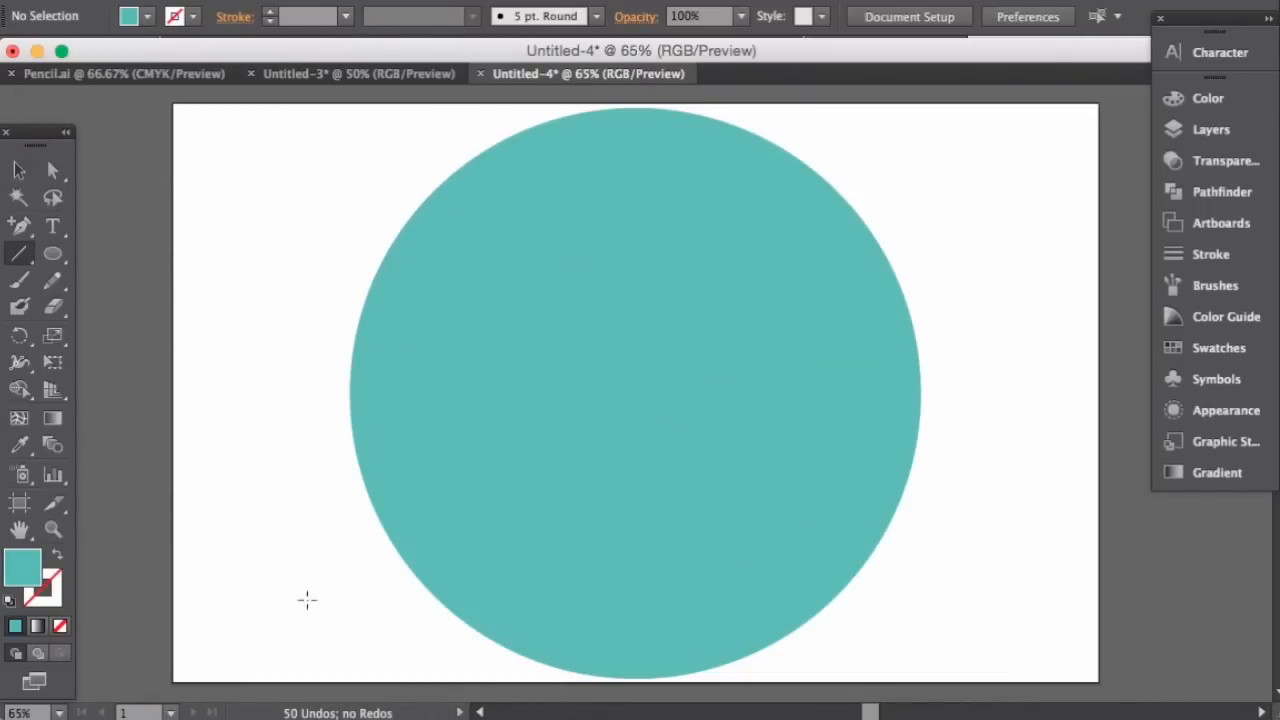
pyautogui.moveTo(307, 600); pyautogui.dragTo(951, 157)
pyautogui.press('v')
pyautogui.hotkey('ctrl', 'a')
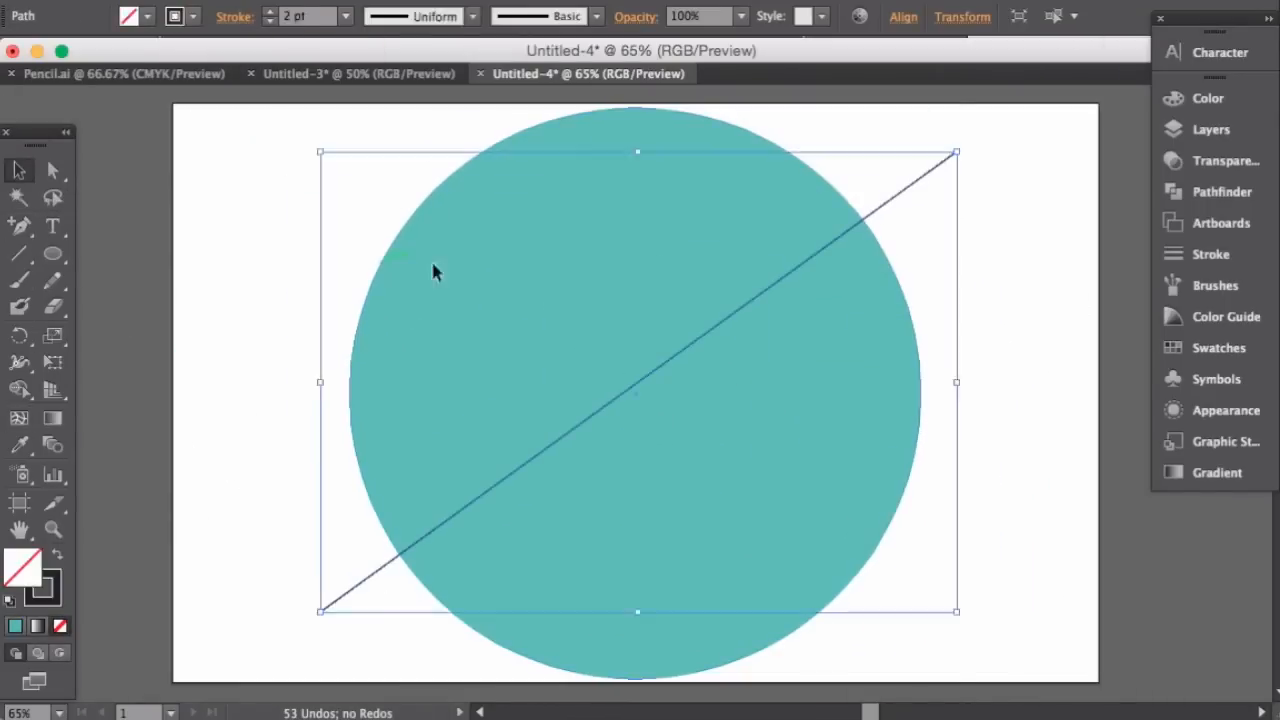
pyautogui.click(1222, 191)
pyautogui.click(902, 130)
pyautogui.hotkey('ctrl', 'z')
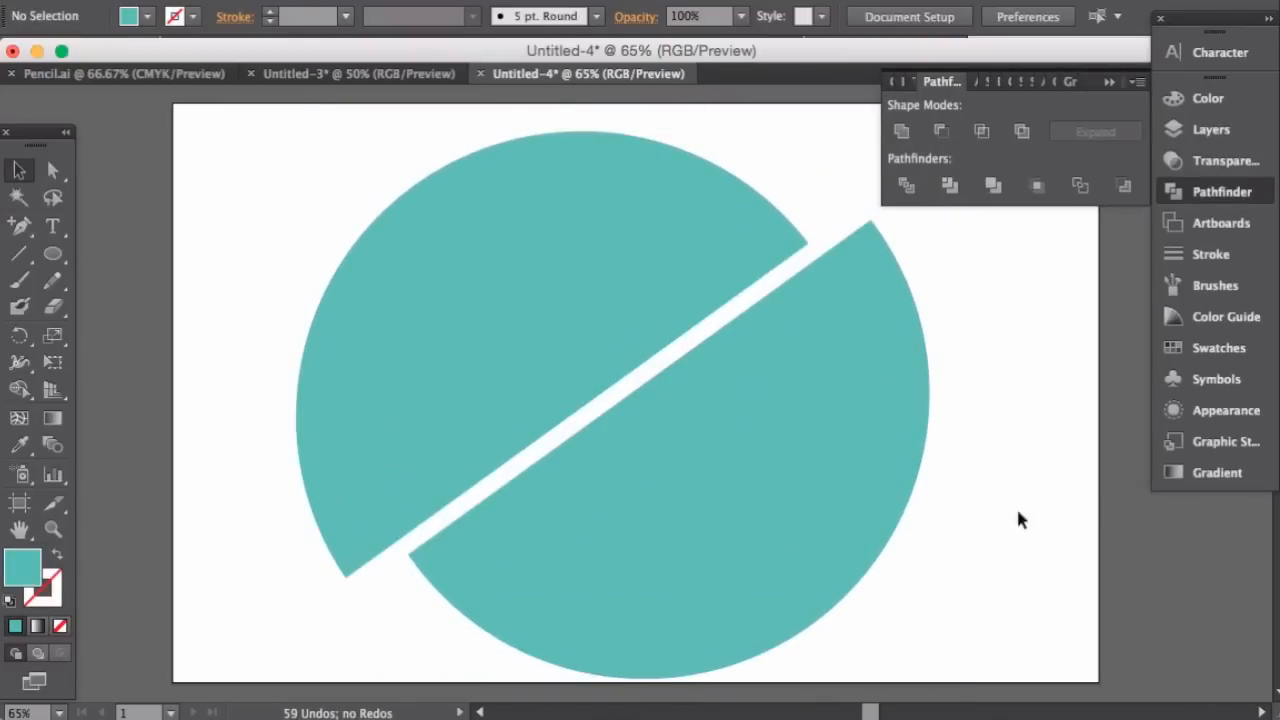
pyautogui.hotkey('ctrl', 'z')
pyautogui.hotkey('ctrl', 'z')
pyautogui.hotkey('ctrl', 'z')
pyautogui.hotkey('ctrl', 'z')
pyautogui.hotkey('ctrl', 'z')
pyautogui.hotkey('ctrl', 'z')
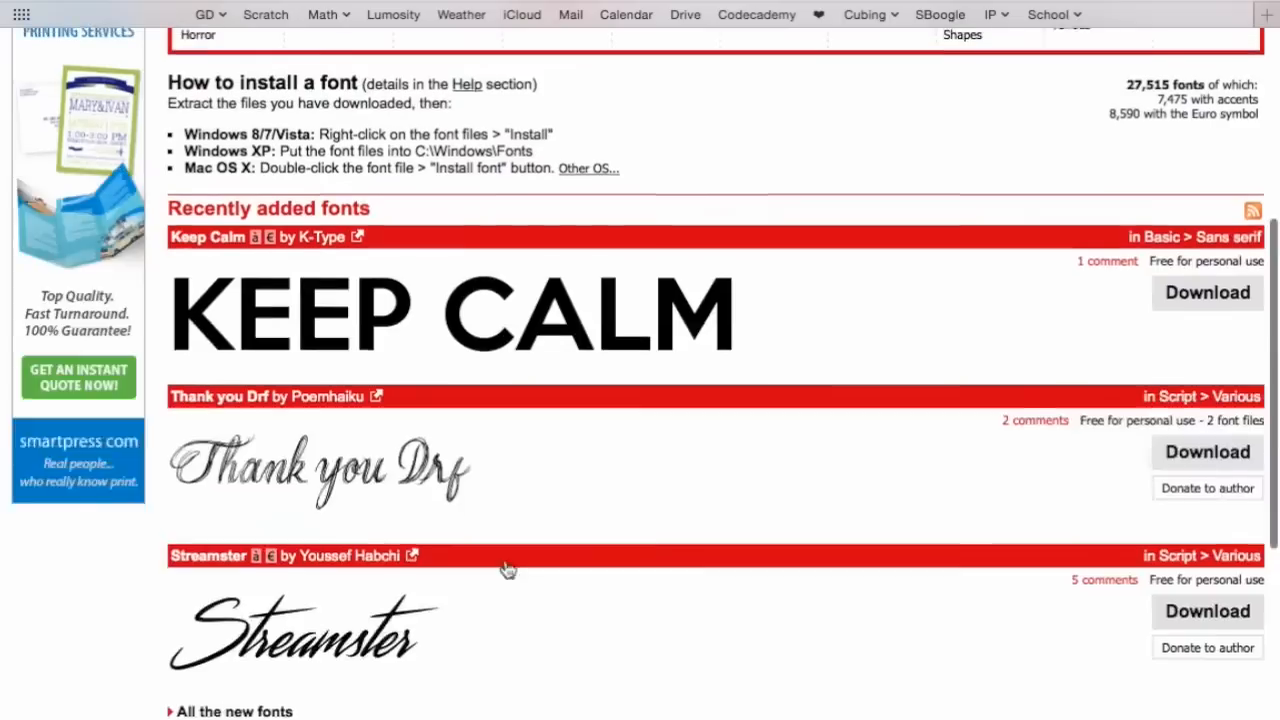
# - Switch to the browser and look for the Rezland font on the font download site
pyautogui.scroll(4, 503, 566)
pyautogui.click(316, 277)
pyautogui.scroll(-15, 775, 325)
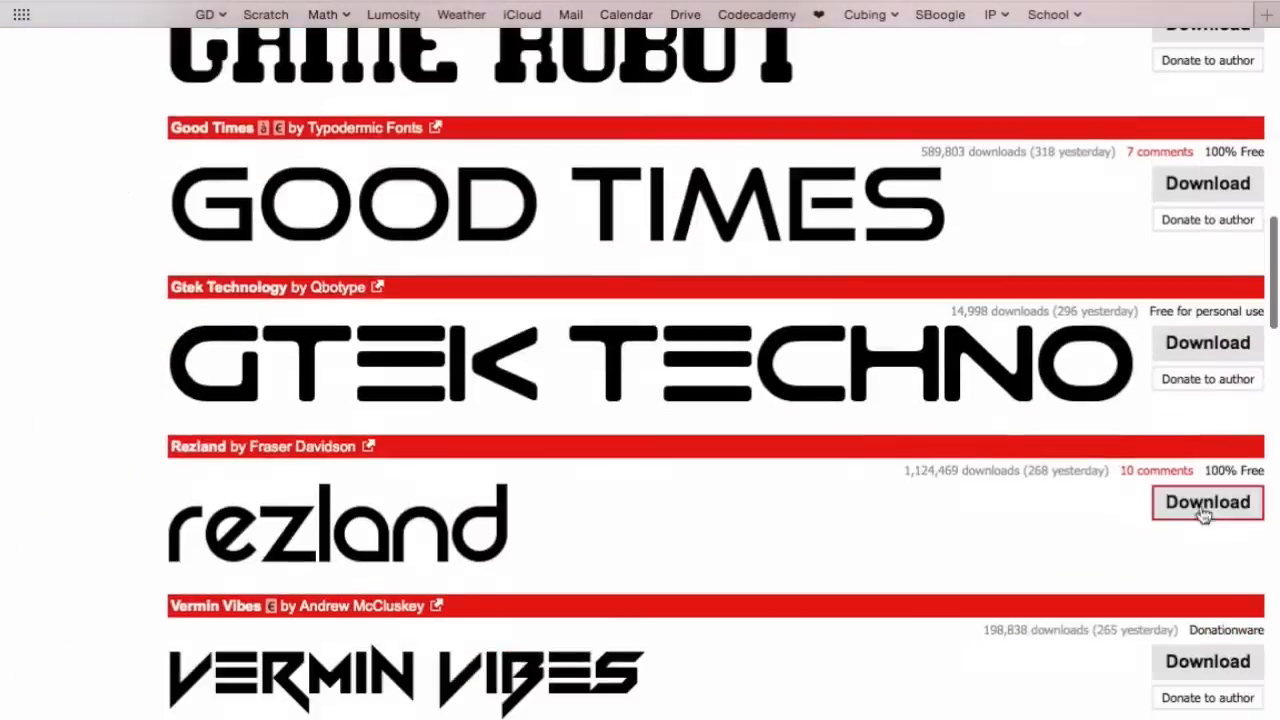
pyautogui.scroll(-10, 1000, 480)
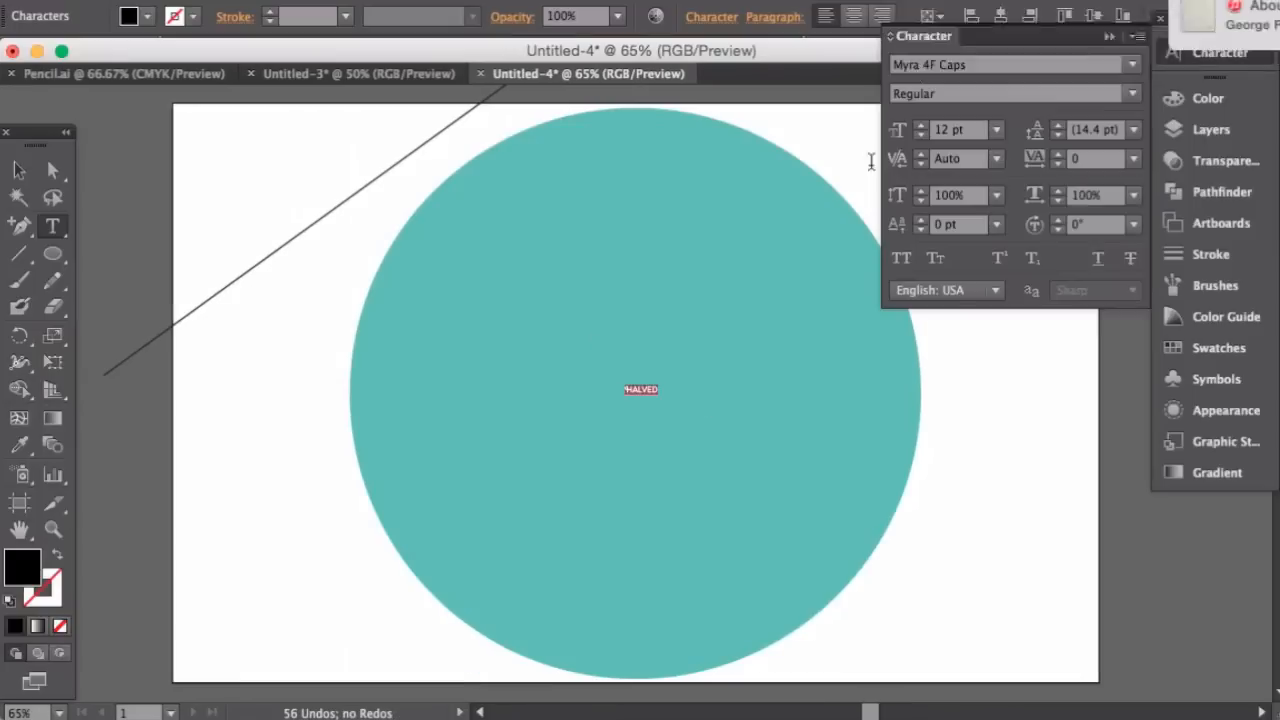
# - Set the word "halved" in the Rezland font and place "hal" above the diagonal line and "ved" below it
pyautogui.write('Rezl')
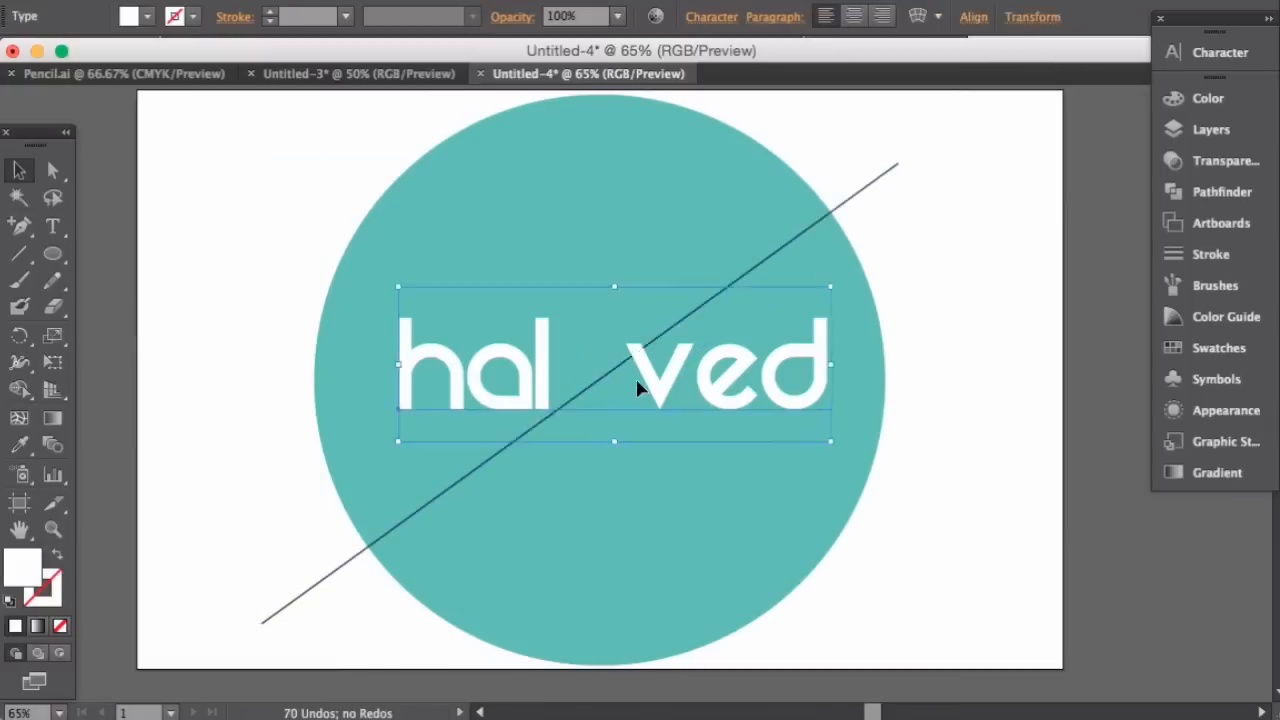
pyautogui.moveTo(830, 395); pyautogui.dragTo(645, 397)
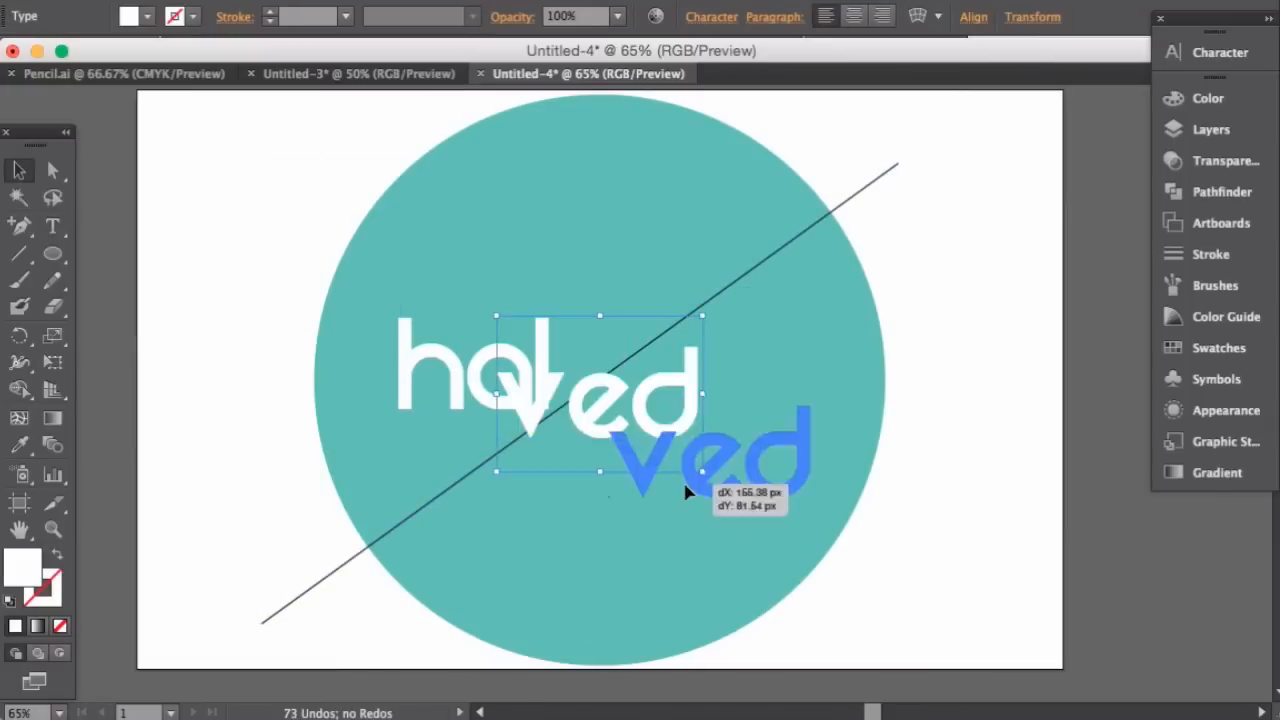
pyautogui.moveTo(686, 486); pyautogui.dragTo(686, 482)
pyautogui.click(1029, 466)
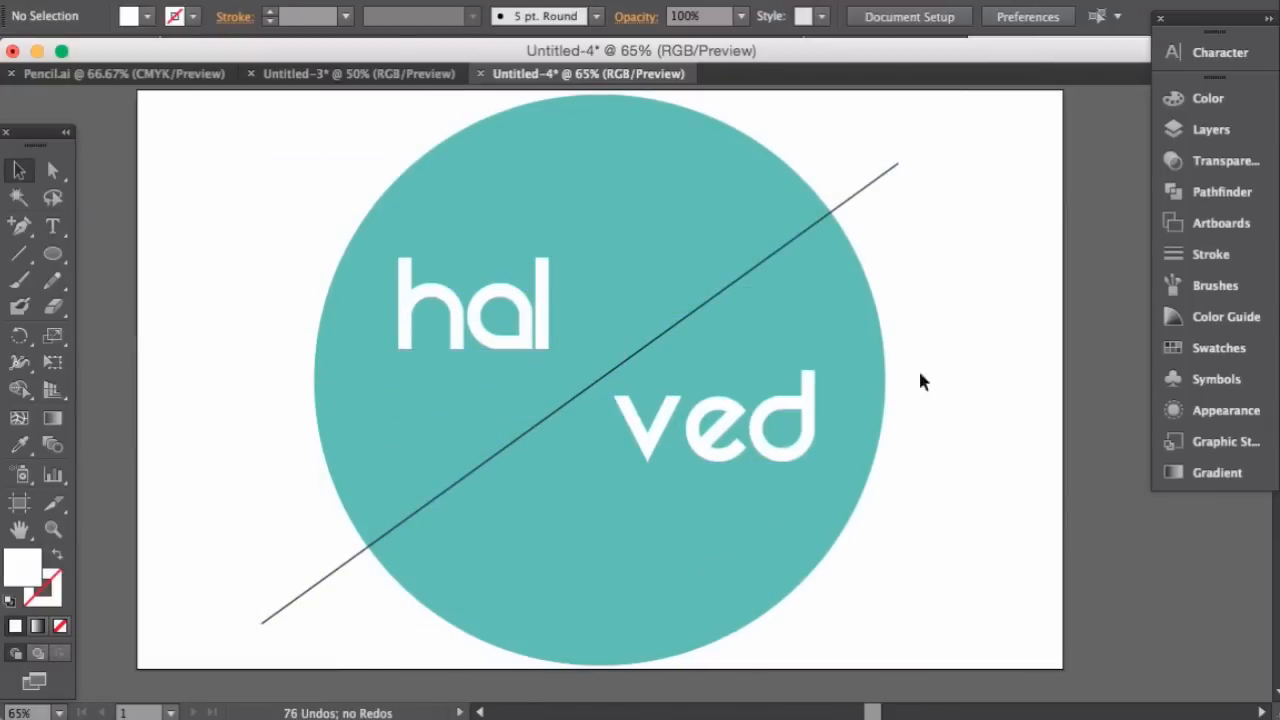
# - Divide the circle along the diagonal line and move the two halves apart together with their text
pyautogui.hotkey('ctrl', 'a')
pyautogui.click(1222, 191)
pyautogui.click(905, 186)
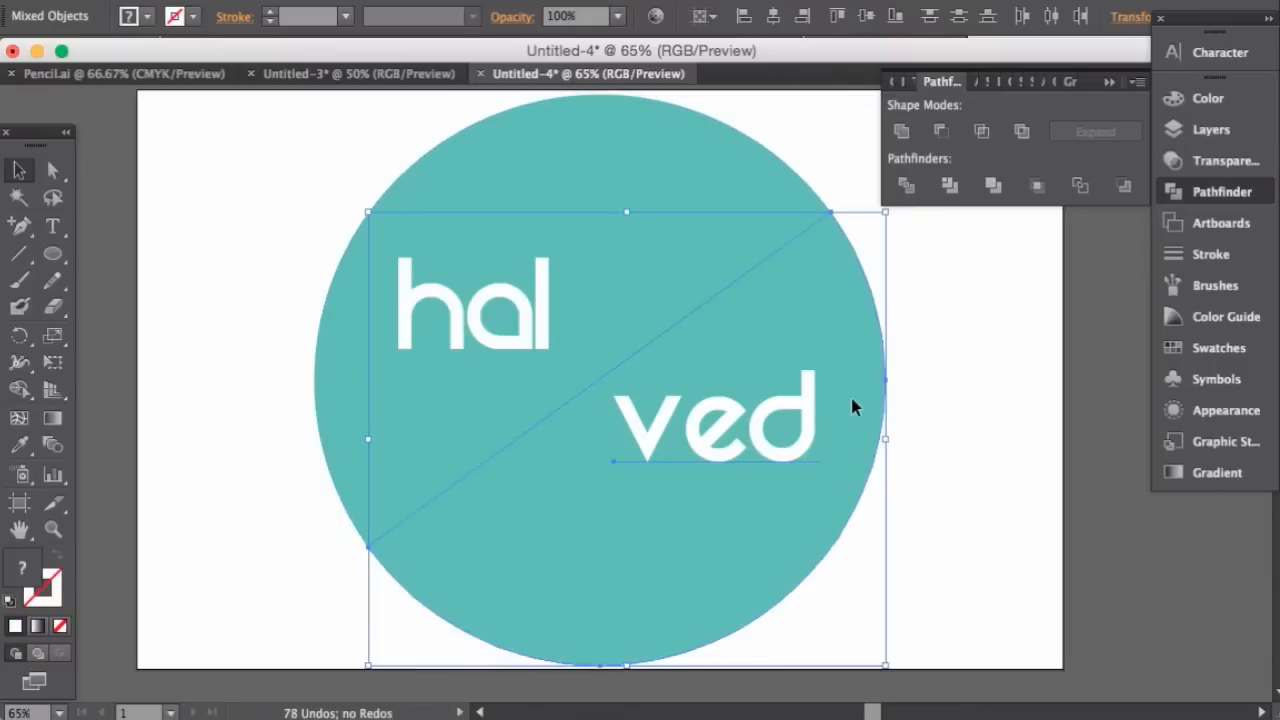
pyautogui.moveTo(851, 403); pyautogui.dragTo(929, 434)
pyautogui.moveTo(470, 370); pyautogui.dragTo(443, 437)
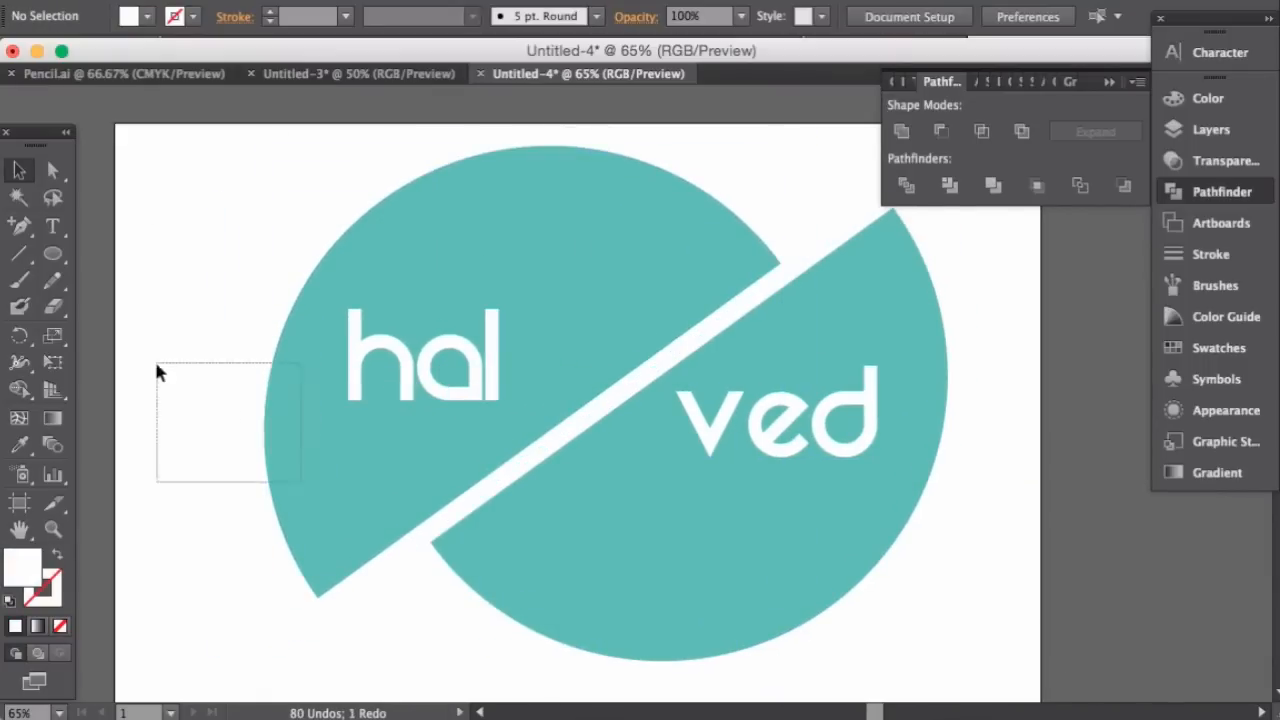
pyautogui.click(800, 443)
pyautogui.hotkey('ctrl', 'shift', 'a')
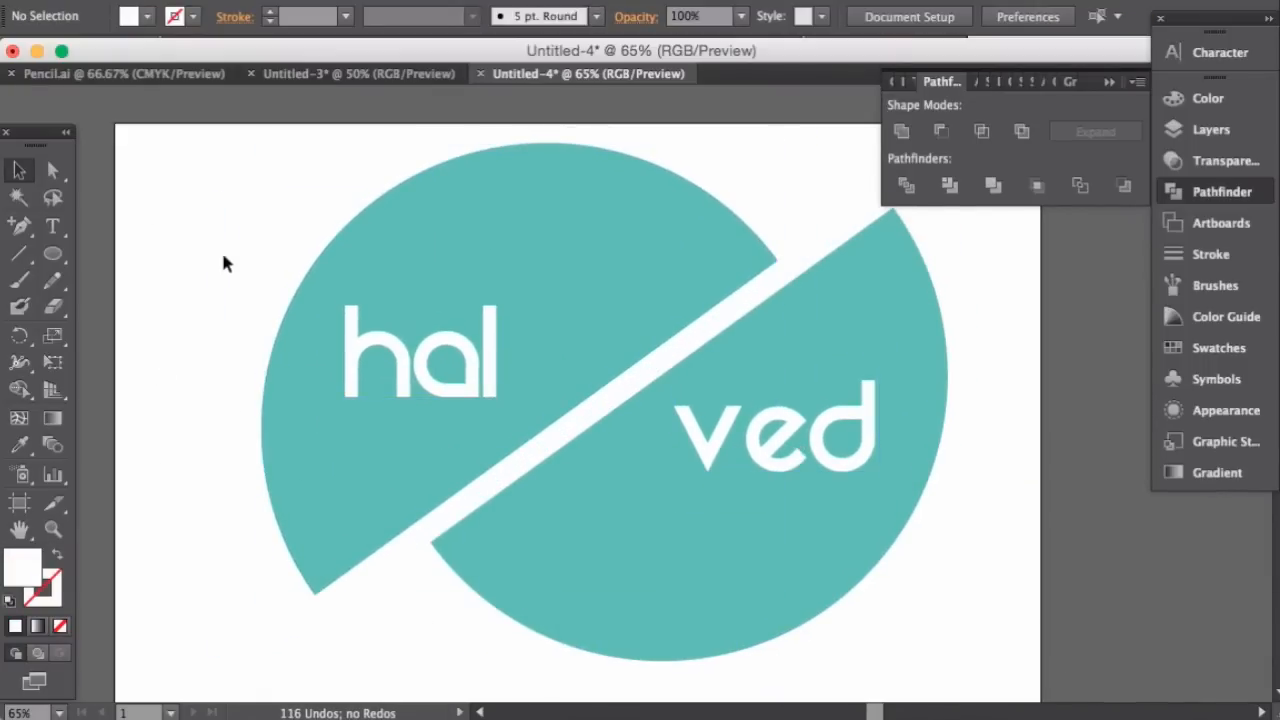
# - Fill the "hal" text with black and place a black duplicate of it diagonally down to the right
pyautogui.click(420, 355)
pyautogui.click(1211, 129)
pyautogui.click(951, 110)
pyautogui.hotkey('ctrl', 'shift', 'a')
pyautogui.hotkey('ctrl', 'v')
pyautogui.keyDown('shift'); pyautogui.click(466, 397); pyautogui.keyUp('shift')
pyautogui.click(1219, 347)
pyautogui.click(903, 106)
pyautogui.click(648, 580)
# - Blend the two black "hal" copies into a fading long shadow and place the white "hal" in front
pyautogui.click(1225, 160)
pyautogui.keyDown('shift'); pyautogui.click(420, 355); pyautogui.keyUp('shift')
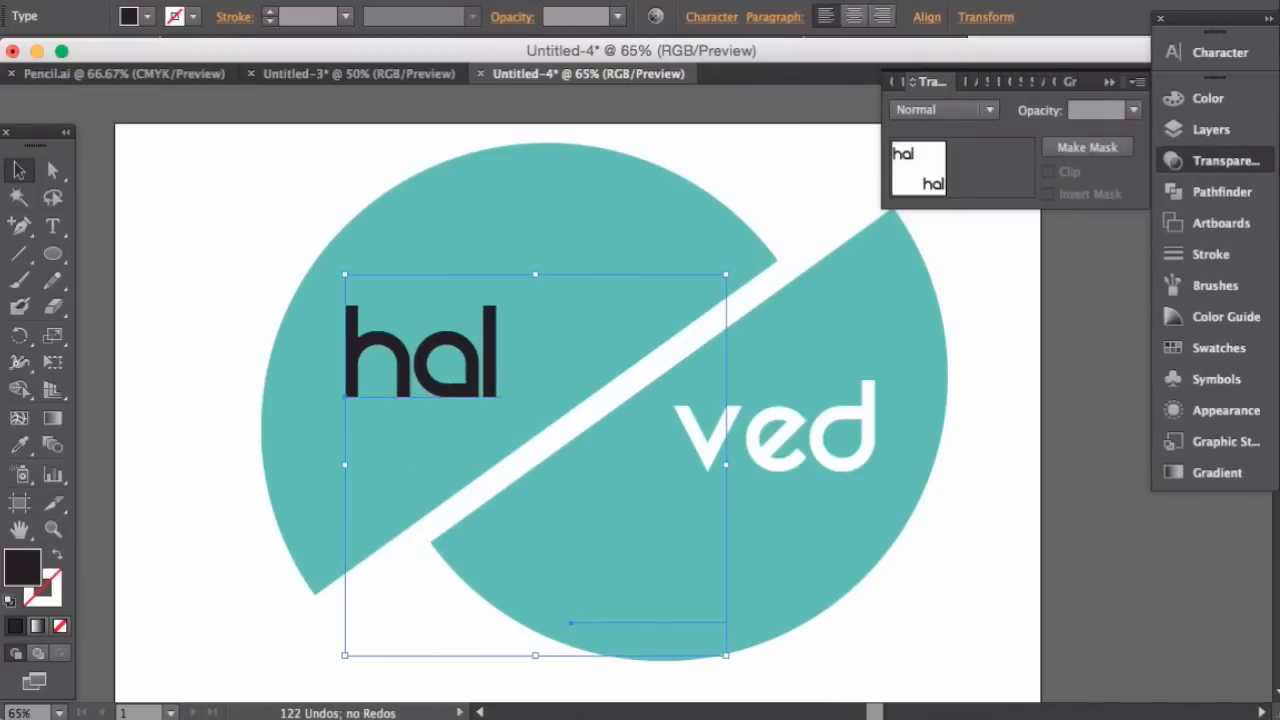
pyautogui.hotkey('ctrl', 'alt', 'b')
pyautogui.click(1134, 110)
pyautogui.click(1211, 129)
pyautogui.hotkey('ctrl', 'f')
pyautogui.click(1215, 285)
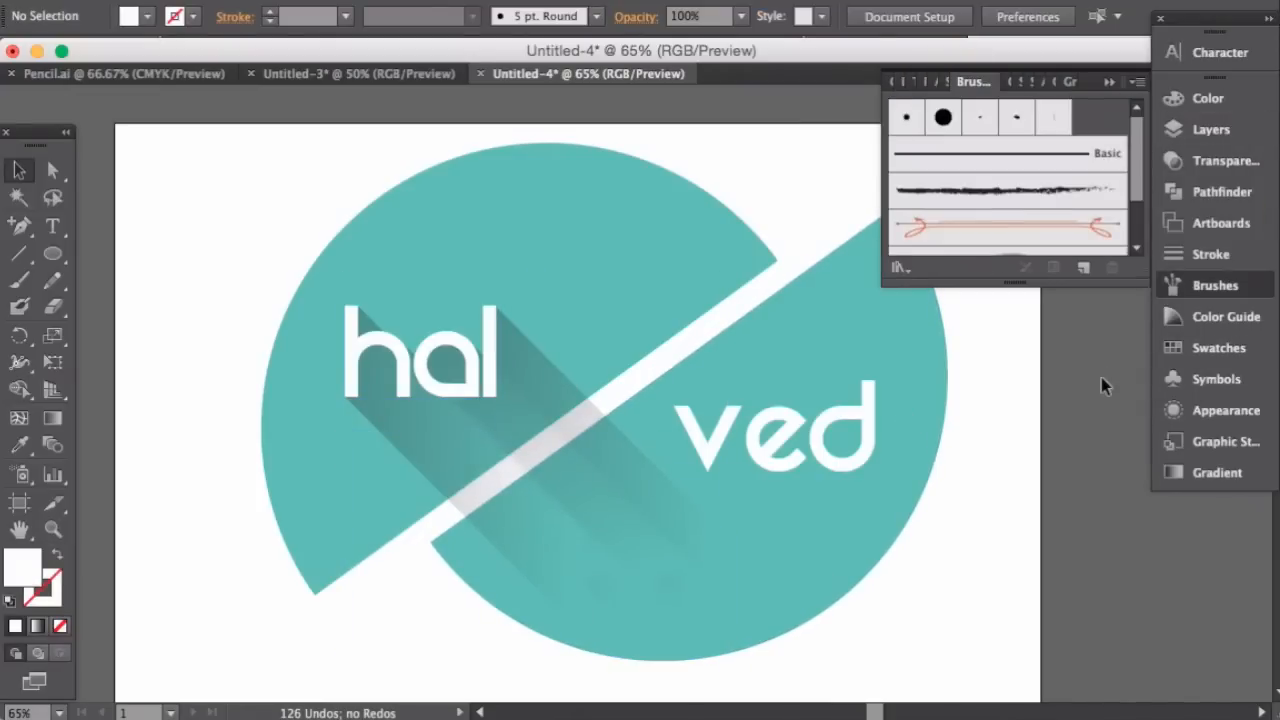
# - Try to make a clipping mask from the upper half-circle, the "hal" text and its long shadow
pyautogui.hotkey('ctrl', 'a')
pyautogui.hotkey('ctrl', 'shift', 'a')
pyautogui.hotkey('ctrl', 'a')
pyautogui.hotkey('ctrl', '7')
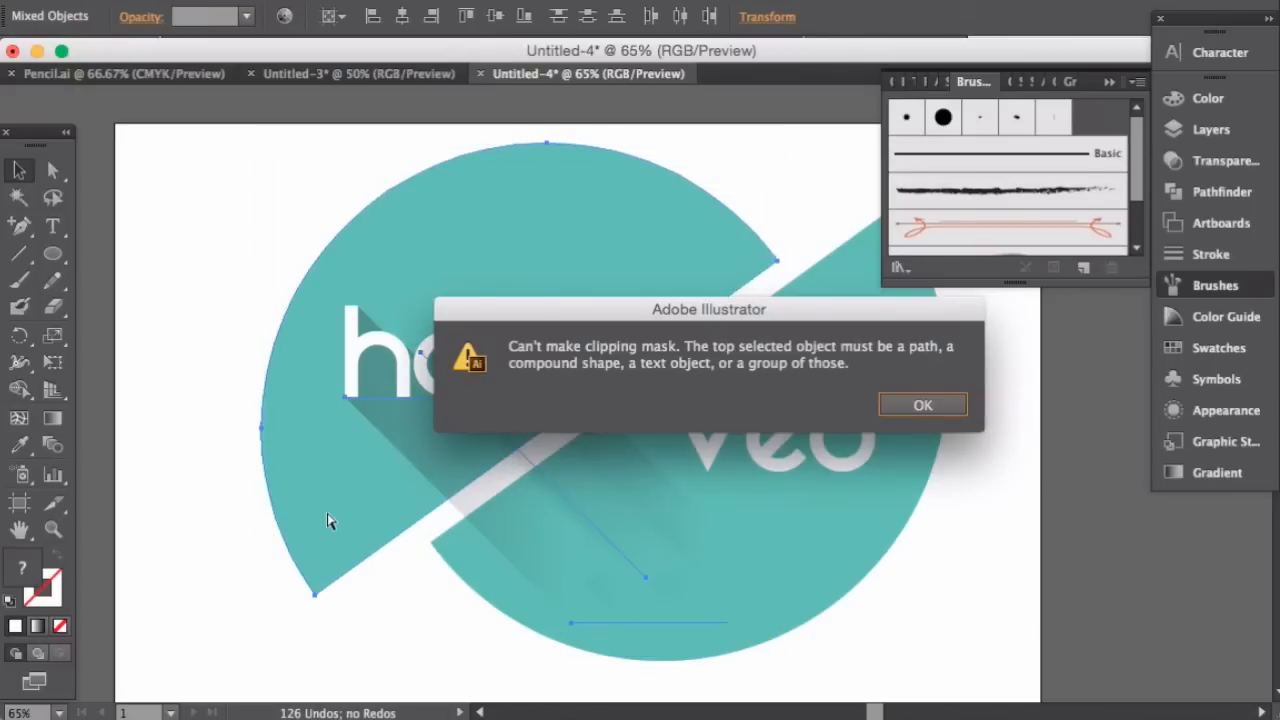
pyautogui.press('Return')
pyautogui.hotkey('ctrl', 'z')
pyautogui.hotkey('ctrl', 'z')
pyautogui.hotkey('ctrl', 'shift', 'z')
pyautogui.hotkey('ctrl', 'shift', 'a')
# - Cover the lettering and long shadow with teal copies of the two half-circles
pyautogui.press('l')
pyautogui.moveTo(578, 456); pyautogui.dragTo(851, 690)
pyautogui.press('a')
pyautogui.press('Delete')
pyautogui.press('v')
pyautogui.moveTo(679, 444); pyautogui.dragTo(446, 421)
pyautogui.press('i')
pyautogui.click(926, 391)
pyautogui.moveTo(730, 390); pyautogui.dragTo(792, 395)
pyautogui.moveTo(638, 180); pyautogui.dragTo(903, 229)
pyautogui.click(420, 300)
pyautogui.moveTo(337, 154); pyautogui.dragTo(340, 698)
pyautogui.moveTo(395, 425); pyautogui.dragTo(368, 327)
pyautogui.moveTo(150, 390); pyautogui.dragTo(152, 368)
pyautogui.click(420, 588)
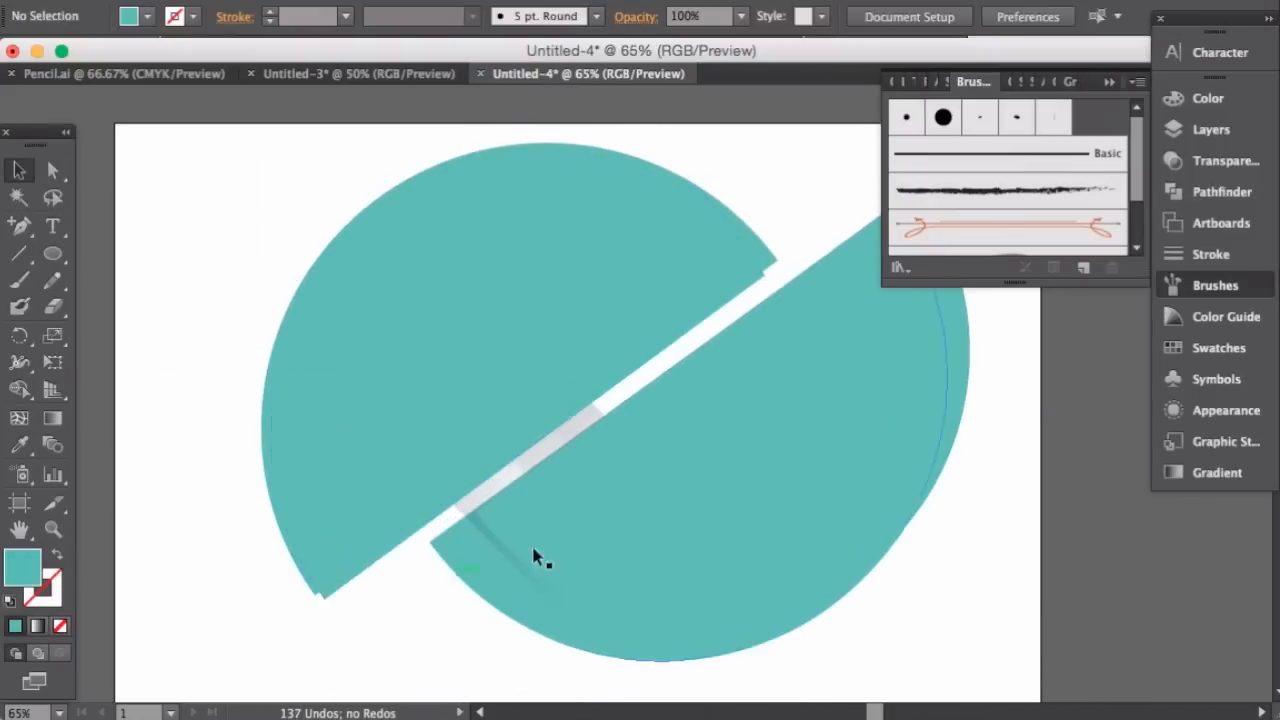
# - Arrange the teal half-circles behind the white "hal" and "ved" lettering
pyautogui.click(470, 572)
pyautogui.keyDown('shift'); pyautogui.click(300, 430); pyautogui.keyUp('shift')
pyautogui.press('super+shift+bracketleft')
pyautogui.click(268, 422)
pyautogui.keyDown('shift'); pyautogui.click(873, 503); pyautogui.keyUp('shift')
pyautogui.moveTo(948, 663); pyautogui.dragTo(925, 643)
pyautogui.click(806, 556)
# - Nudge the lower teal half-circle left and down to position it along the diagonal gap
pyautogui.press('Left')
pyautogui.press('Left')
pyautogui.press('Left')
pyautogui.press('Left')
pyautogui.press('Left')
pyautogui.press('Left')
pyautogui.press('Left')
pyautogui.press('Down')
pyautogui.press('Down')
pyautogui.press('Down')
pyautogui.press('Down')
pyautogui.press('Down')
pyautogui.press('Down')
pyautogui.press('Left')
pyautogui.press('Left')
pyautogui.press('Left')
pyautogui.press('Left')
pyautogui.press('Left')
pyautogui.press('Left')
pyautogui.press('Left')
pyautogui.press('Left')
pyautogui.press('Left')
pyautogui.press('Left')
pyautogui.press('Left')
pyautogui.press('Left')
pyautogui.press('Left')
pyautogui.press('Down')
pyautogui.press('Down')
pyautogui.press('Down')
pyautogui.press('Down')
pyautogui.press('Down')
pyautogui.press('Down')
pyautogui.press('Down')
pyautogui.press('Down')
pyautogui.press('Down')
pyautogui.press('Down')
pyautogui.press('Down')
pyautogui.press('super+shift+a')
# - Delete the leftover long shadow so only the two half-circles and their lettering remain
pyautogui.click(412, 250)
pyautogui.click(53, 307)
pyautogui.click(19, 170)
pyautogui.press('super+equal')
pyautogui.press('super+equal')
pyautogui.click(354, 511)
pyautogui.press('Delete')
pyautogui.press('super+minus')
pyautogui.click(420, 260)
pyautogui.press('super+c')
pyautogui.press('super+v')
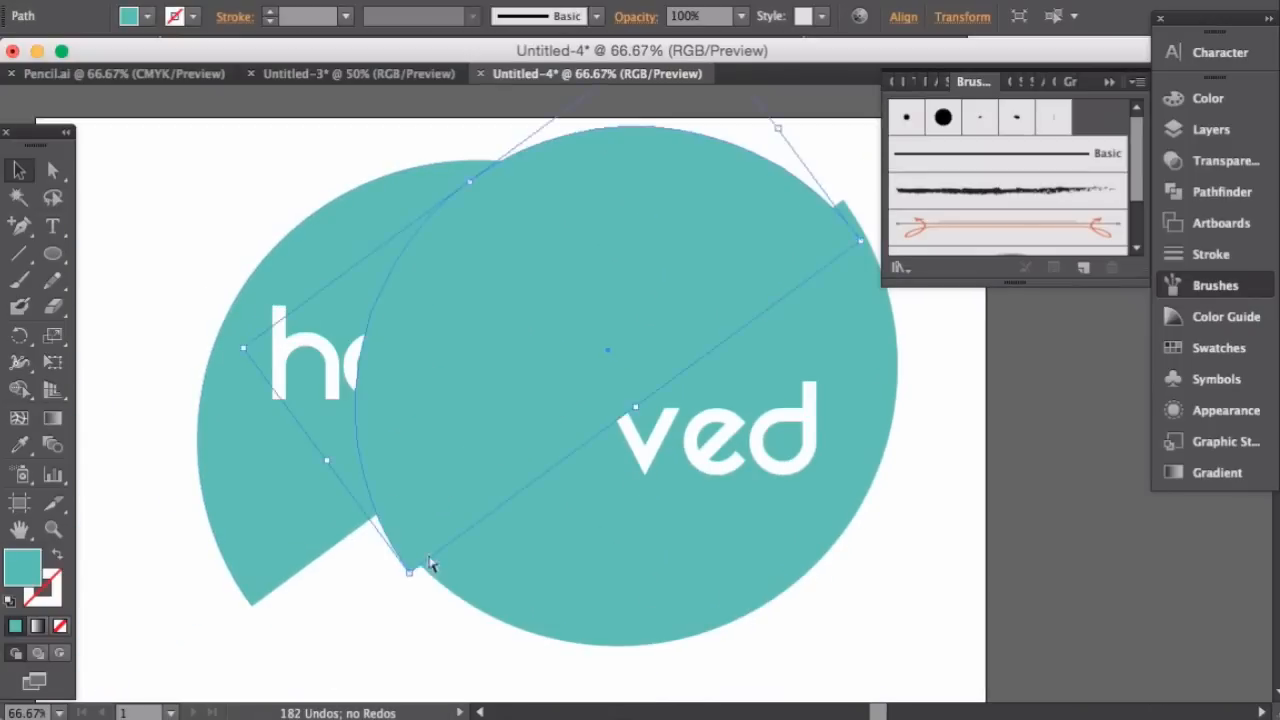
pyautogui.press('super+z')
pyautogui.press('super+shift+z')
pyautogui.press('super+z')
pyautogui.press('super+shift+z')
pyautogui.press('Delete')
pyautogui.press('p')
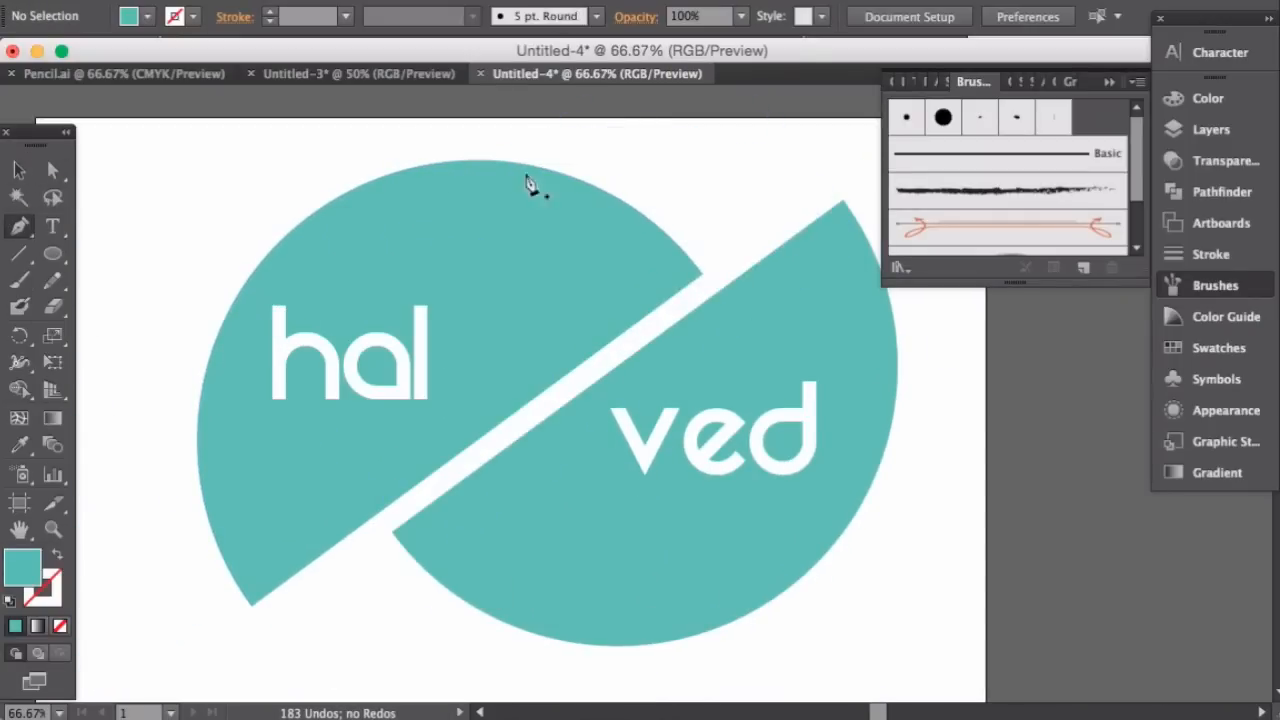
pyautogui.click(611, 201)
pyautogui.click(606, 648)
pyautogui.press('Delete')
pyautogui.press('super+z')
pyautogui.click(19, 170)
pyautogui.press('super+z')
pyautogui.press('super+z')
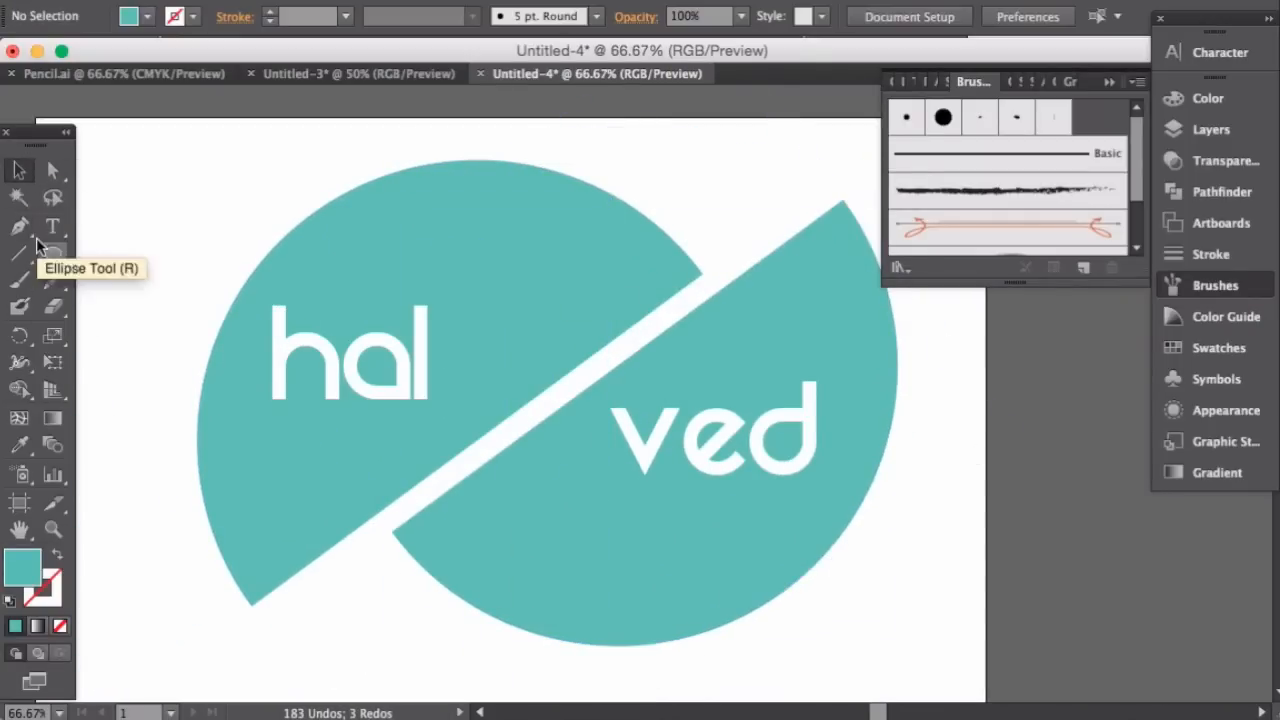
# - Draw a closed teal Pen shape with a vertical inner edge over the half of the logo containing "ved"
pyautogui.click(19, 226)
pyautogui.click(568, 183)
pyautogui.click(568, 622)
pyautogui.click(843, 195)
pyautogui.click(917, 455)
pyautogui.click(903, 568)
pyautogui.click(872, 630)
pyautogui.click(790, 660)
pyautogui.press('super+z')
pyautogui.press('super+z')
pyautogui.press('super+z')
pyautogui.press('super+z')
pyautogui.press('super+z')
pyautogui.press('super+z')
pyautogui.press('super+z')
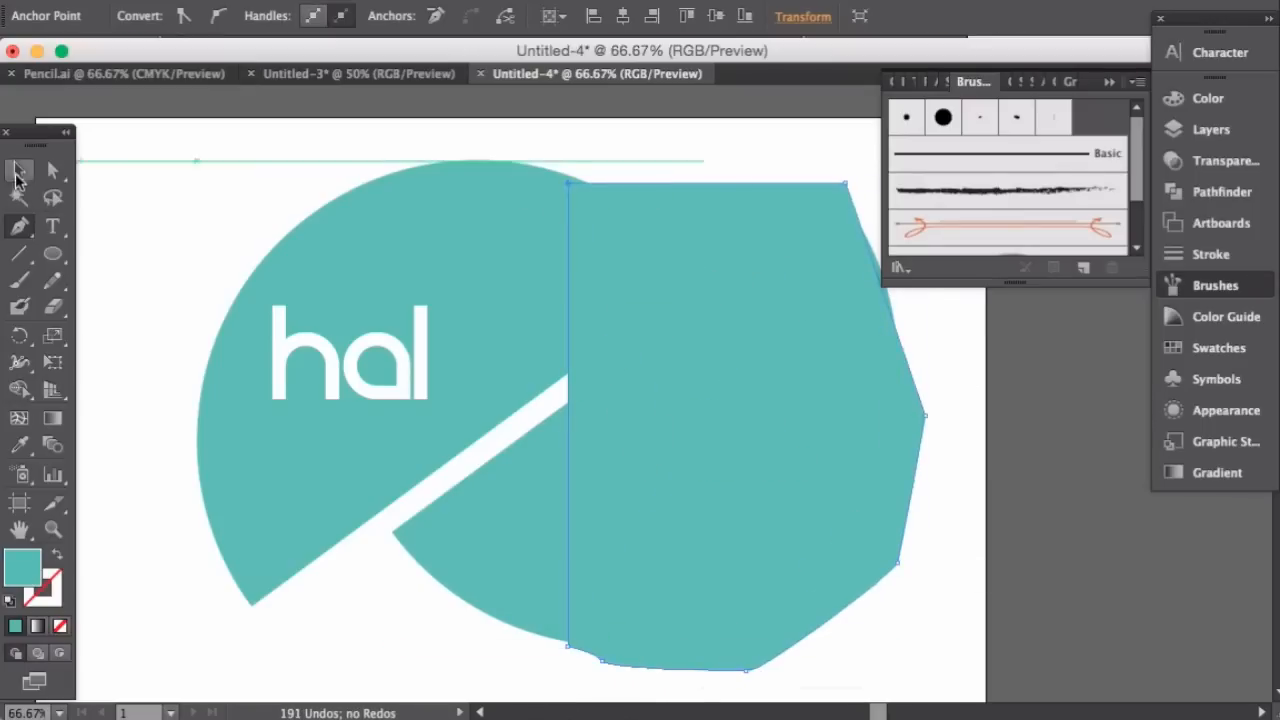
# - Remove the Pen shape and fill the lower half-circle with a darker teal
pyautogui.click(20, 175)
pyautogui.keyDown('shift'); pyautogui.click(129, 16); pyautogui.keyUp('shift')
pyautogui.moveTo(168, 134); pyautogui.dragTo(155, 134)
pyautogui.press('Return')
pyautogui.press('super+shift+[')
pyautogui.click(938, 488)
pyautogui.click(908, 503)
pyautogui.press('super+]')
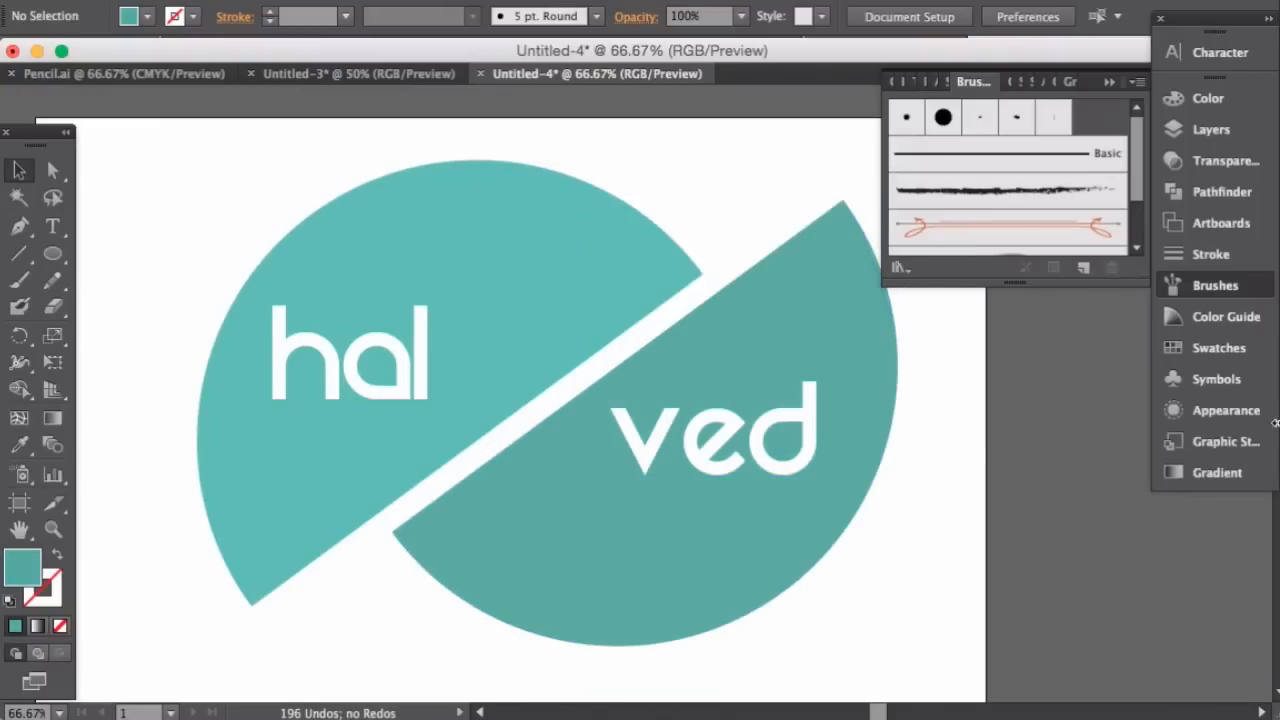
# - Duplicate the complete logo in place and move a further copy diagonally down to the right
pyautogui.press('super+minus')
pyautogui.press('super+a')
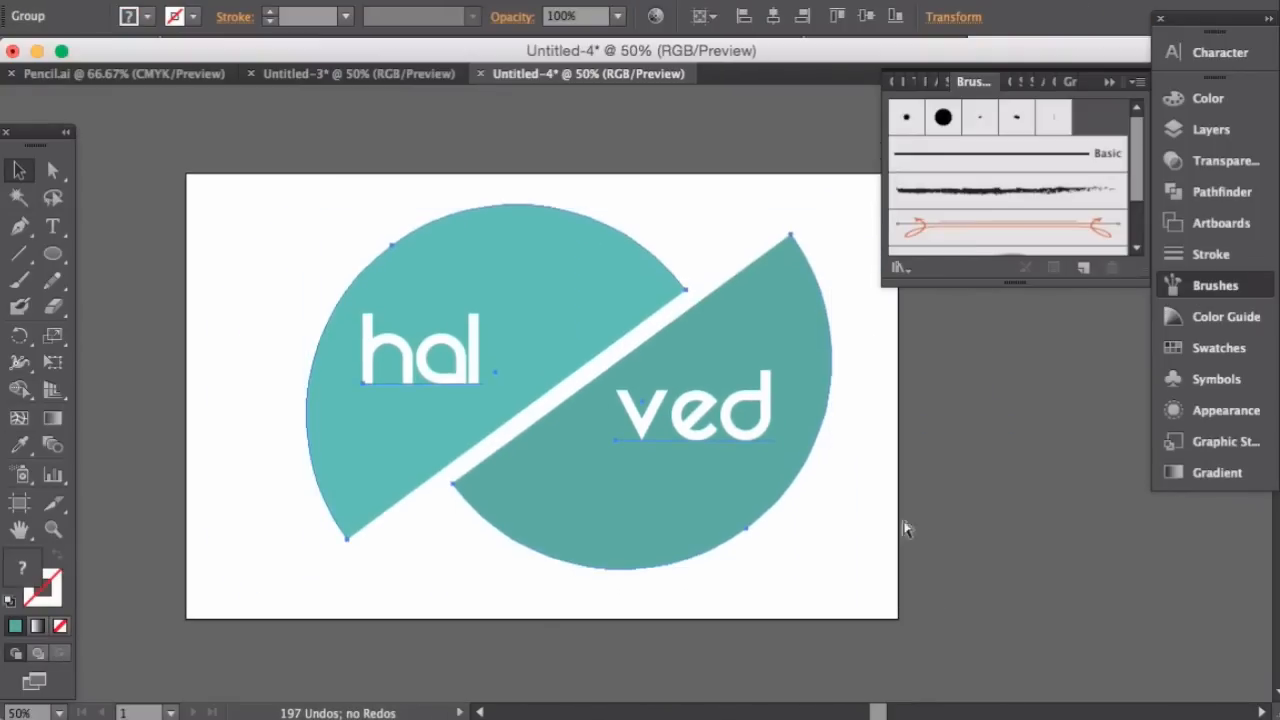
pyautogui.press('super+c')
pyautogui.press('super+f')
pyautogui.press('super+f')
pyautogui.click(1211, 129)
pyautogui.click(899, 134)
pyautogui.scroll(-2, 663, 486)
pyautogui.press('super+z')
pyautogui.click(899, 134)
pyautogui.click(743, 461)
pyautogui.moveTo(743, 461); pyautogui.dragTo(900, 700)
# - Fill the two shadow copies with black and blend them into a long shadow at 30% opacity behind the logo
pyautogui.click(1208, 98)
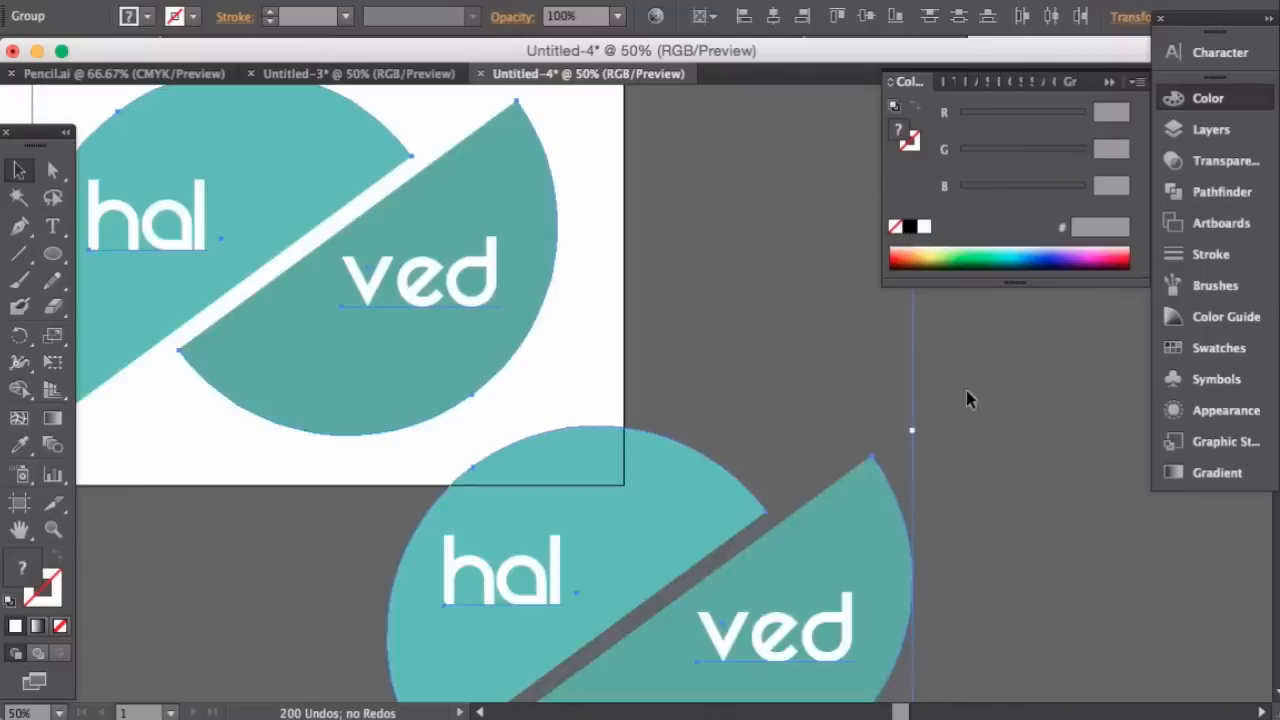
pyautogui.click(909, 226)
pyautogui.click(1226, 160)
pyautogui.click(1134, 110)
pyautogui.click(1159, 207)
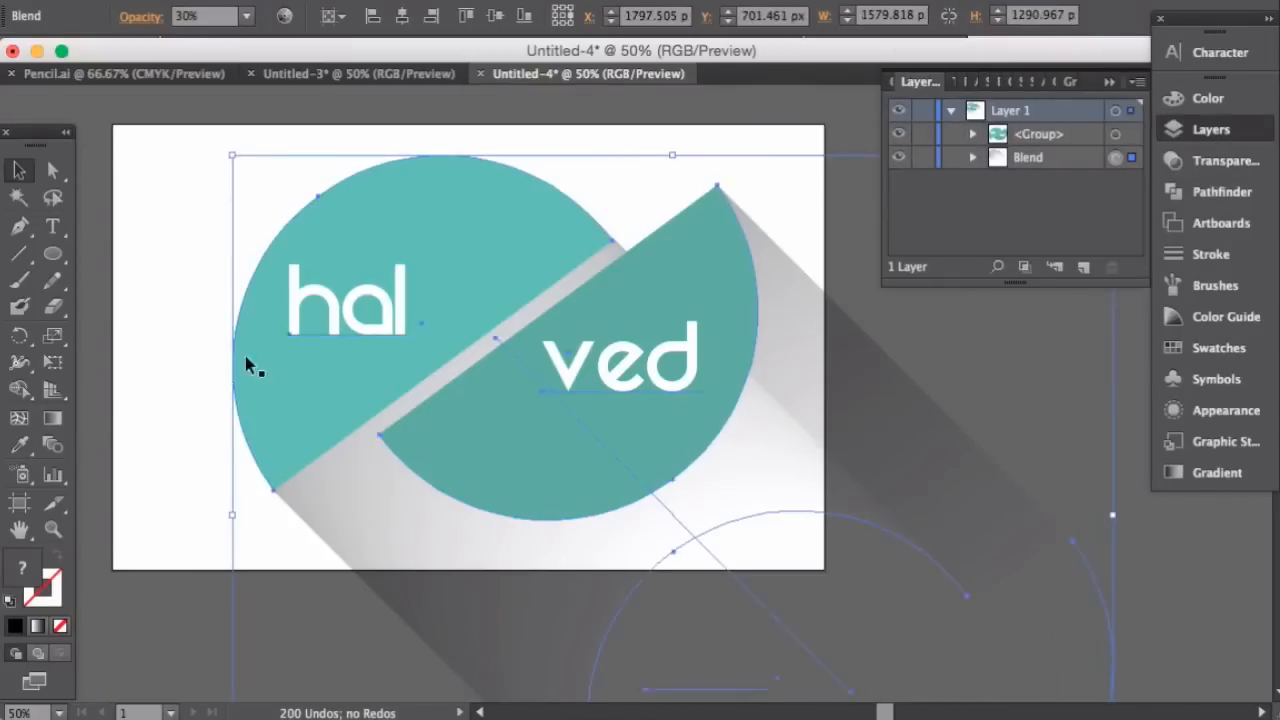
# - Draw a white rectangle covering the artboard and send it behind the logo and shadow
pyautogui.moveTo(113, 124); pyautogui.dragTo(851, 600)
pyautogui.hotkey('ctrl', 'z')
pyautogui.hotkey('ctrl', 'z')
pyautogui.press('v')
pyautogui.click(44, 257)
pyautogui.moveTo(112, 124); pyautogui.dragTo(826, 571)
pyautogui.click(147, 17)
pyautogui.click(43, 55)
pyautogui.press('v')
pyautogui.press('super+shift+bracketleft')
pyautogui.moveTo(110, 376); pyautogui.dragTo(958, 538)
pyautogui.press('super+shift+a')
# - Expand the long-shadow blend into a group of separate shapes
pyautogui.hotkey('shift', 'e')
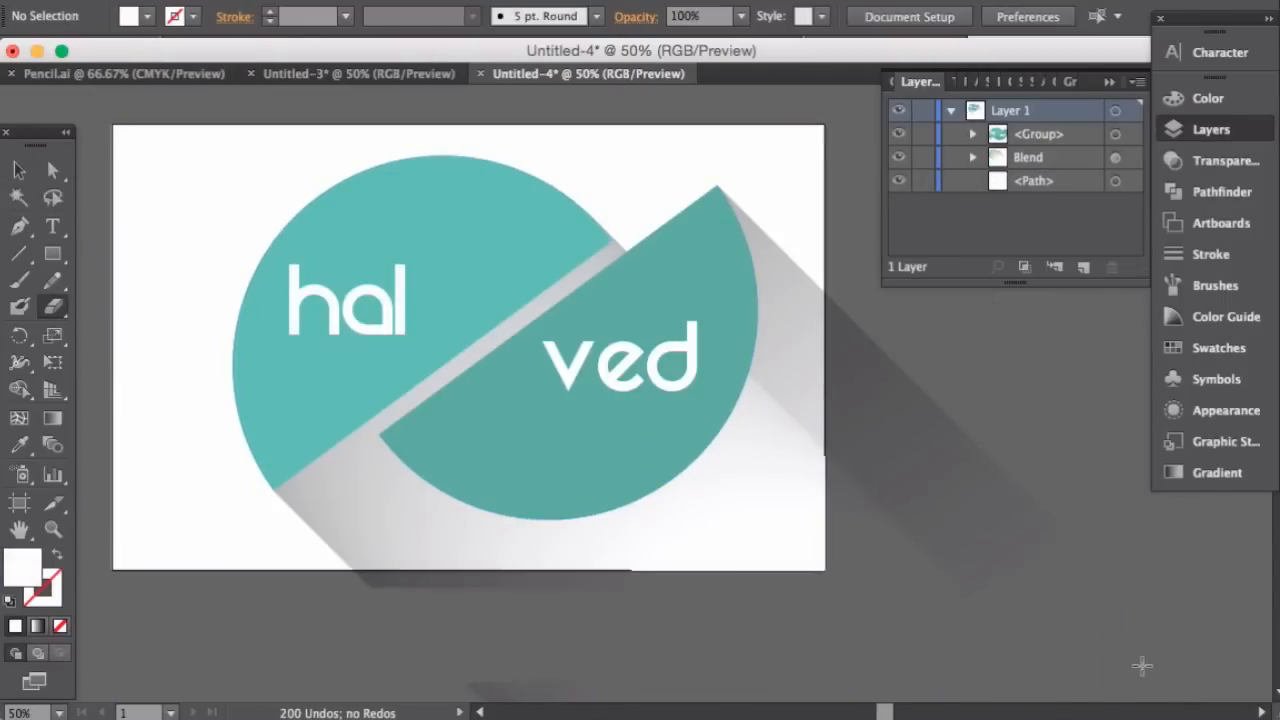
pyautogui.scroll(-3, 826, 573)
pyautogui.press('v')
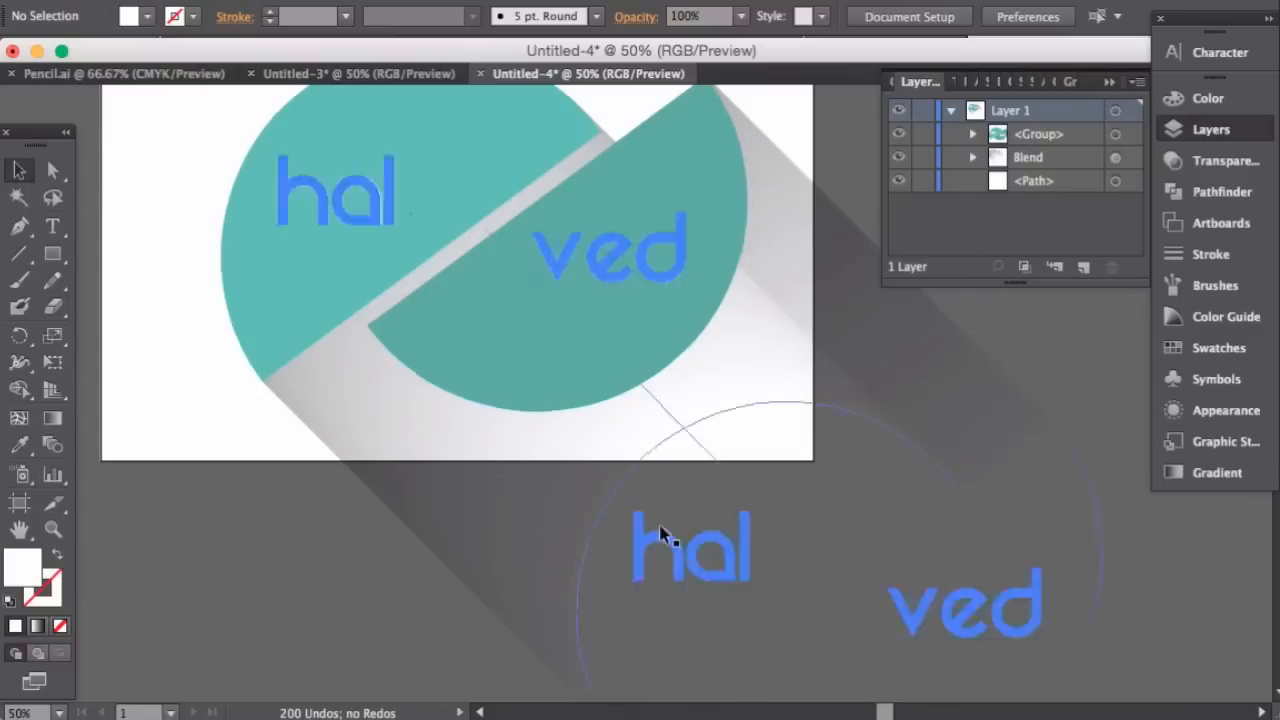
pyautogui.click(251, 394)
pyautogui.click(320, 171)
# - Try to clip the expanded shadow with the white rectangle stacked beneath it, and undo the clipping mask
pyautogui.keyDown('shift'); pyautogui.click(103, 449); pyautogui.keyUp('shift')
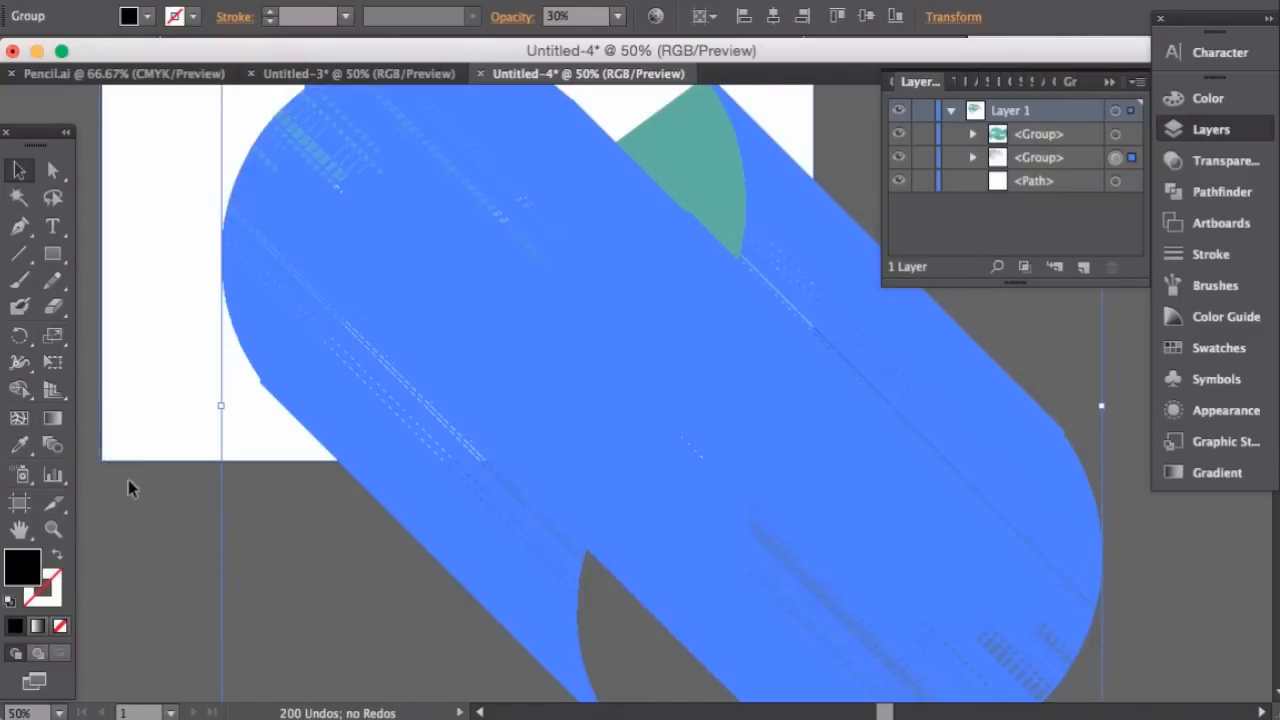
pyautogui.press('super+7')
pyautogui.press('Return')
pyautogui.click(143, 508)
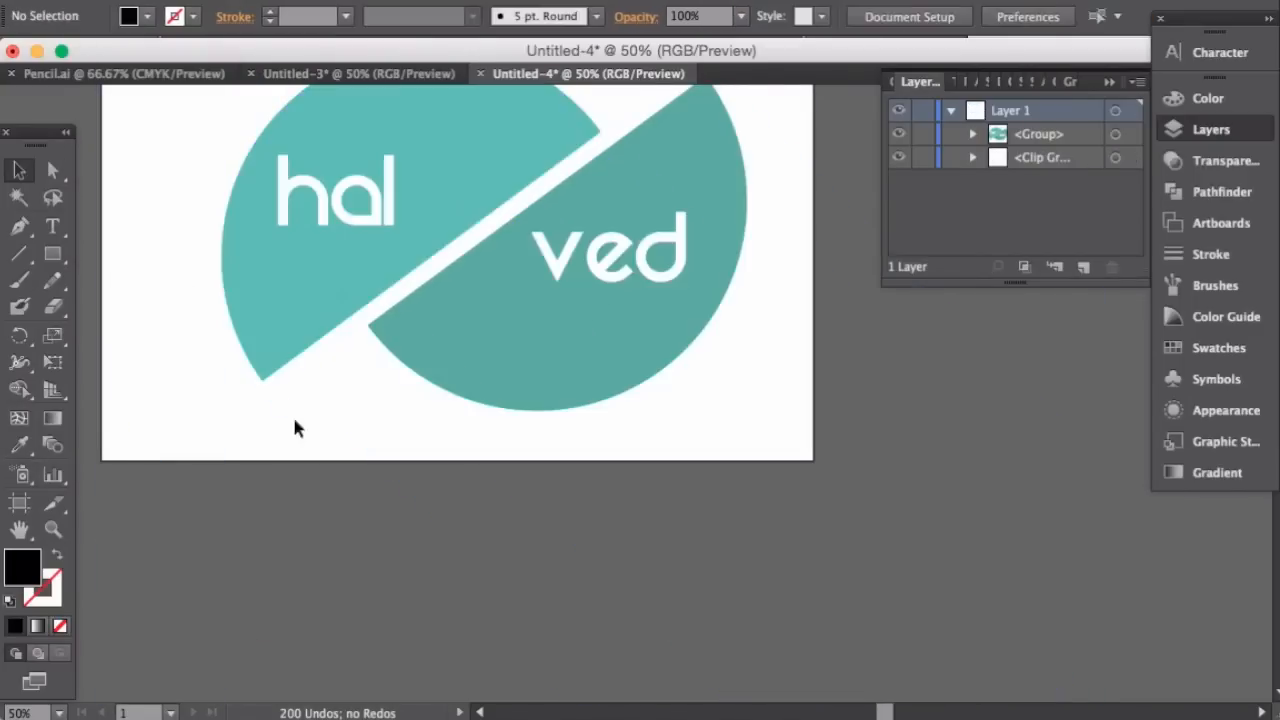
pyautogui.press('super+z')
# - Move the white rectangle above the shadow group and make a clipping mask that trims the shadow to the artboard
pyautogui.moveTo(1063, 185); pyautogui.dragTo(1063, 190)
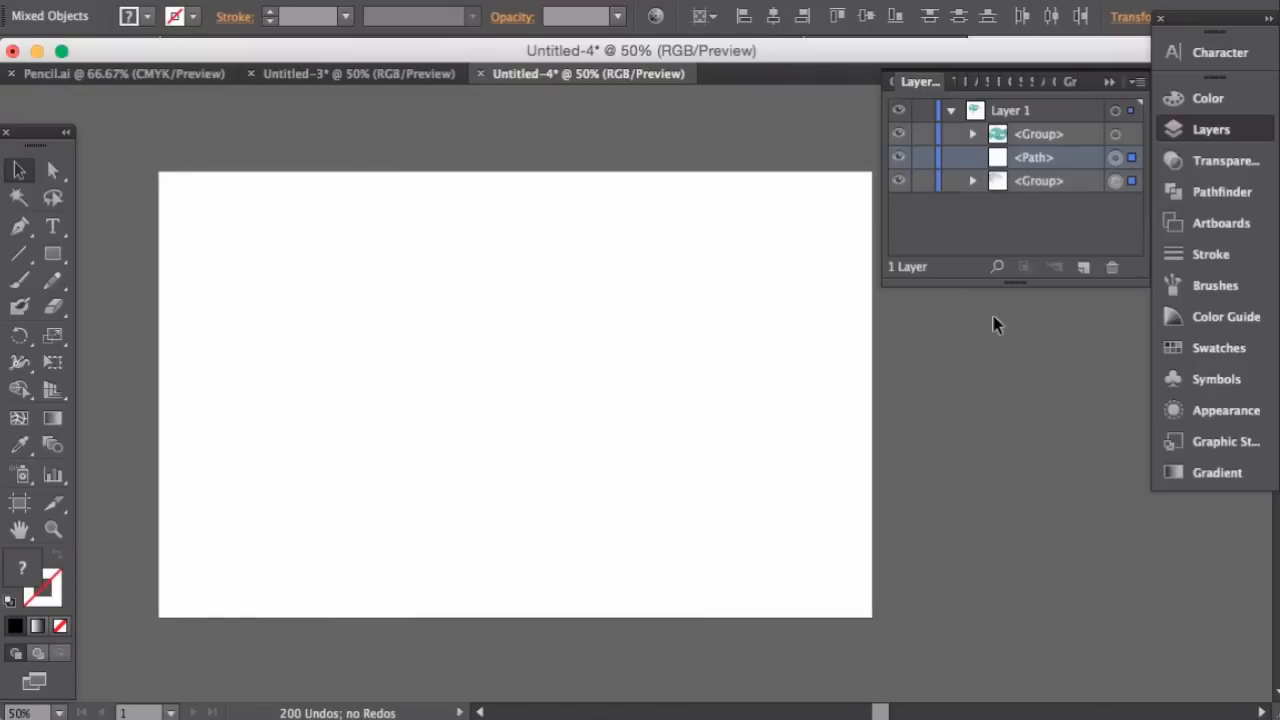
pyautogui.scroll(-2, 937, 376)
pyautogui.press('super+7')
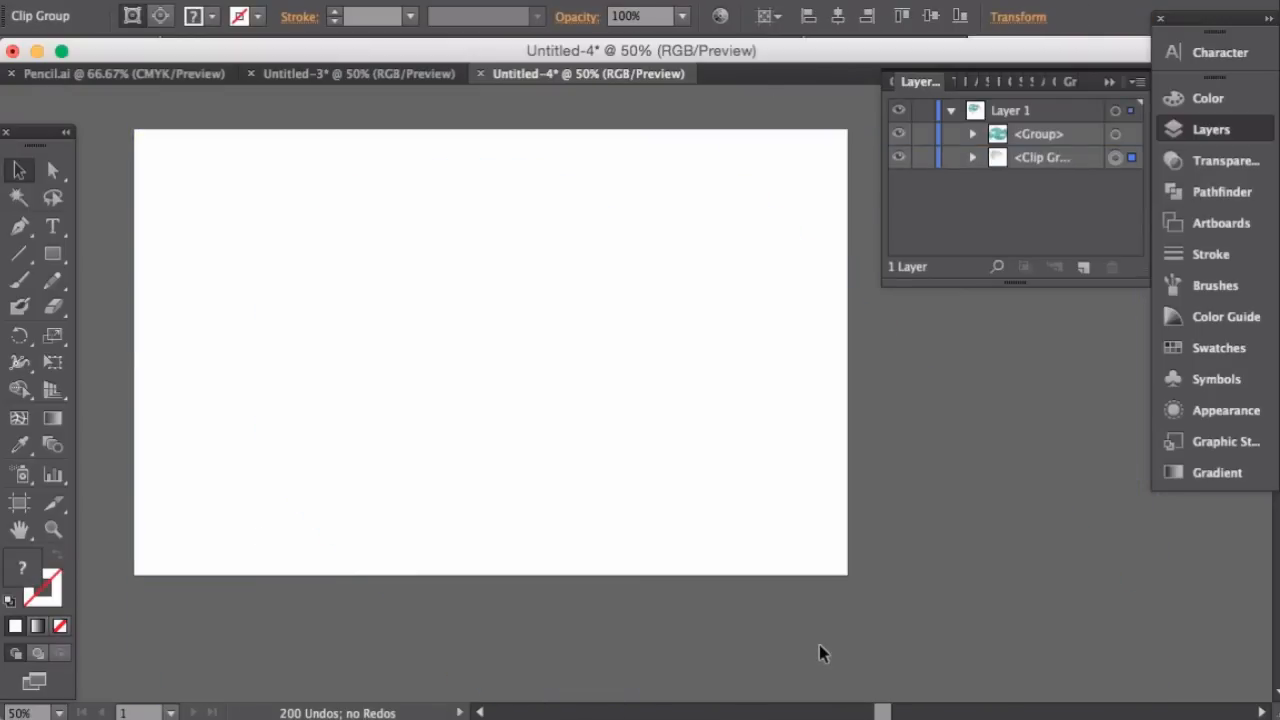
pyautogui.click(819, 647)
pyautogui.press('F7')
pyautogui.hscroll(-3, 806, 277)
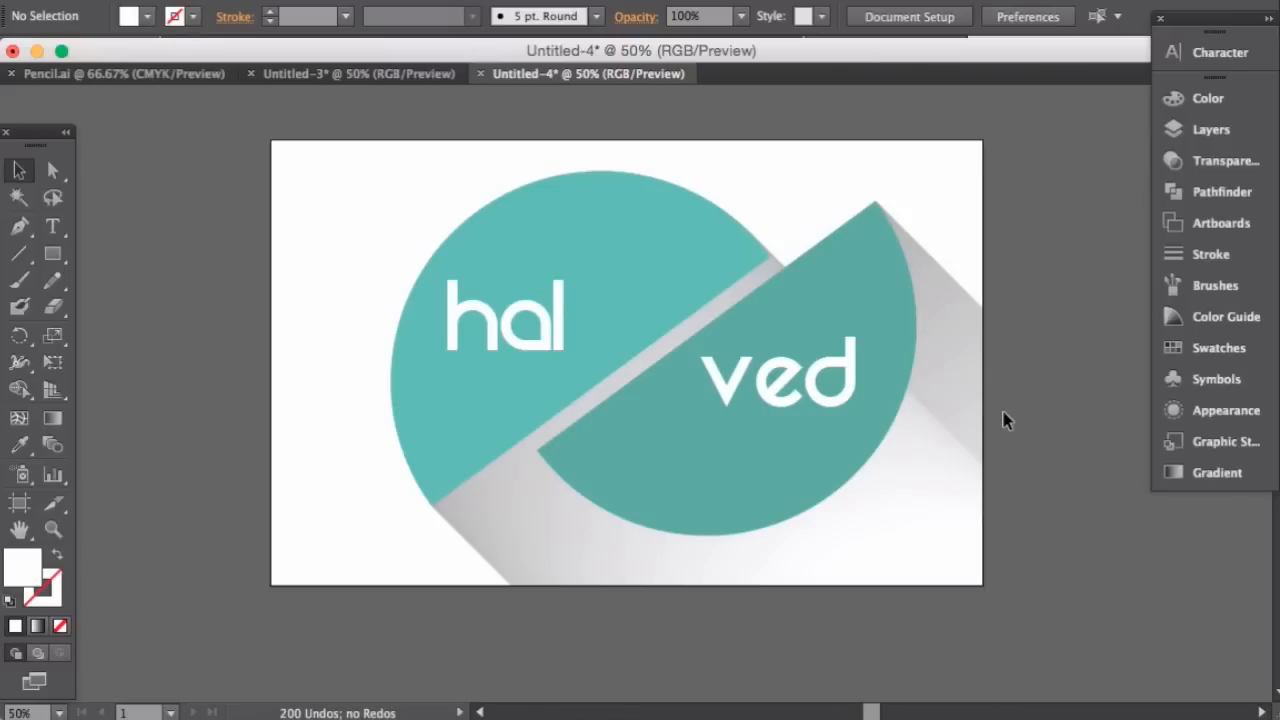
# - View the pencil icon in Untitled-3 and return to the logo in Untitled-4
pyautogui.click(343, 72)
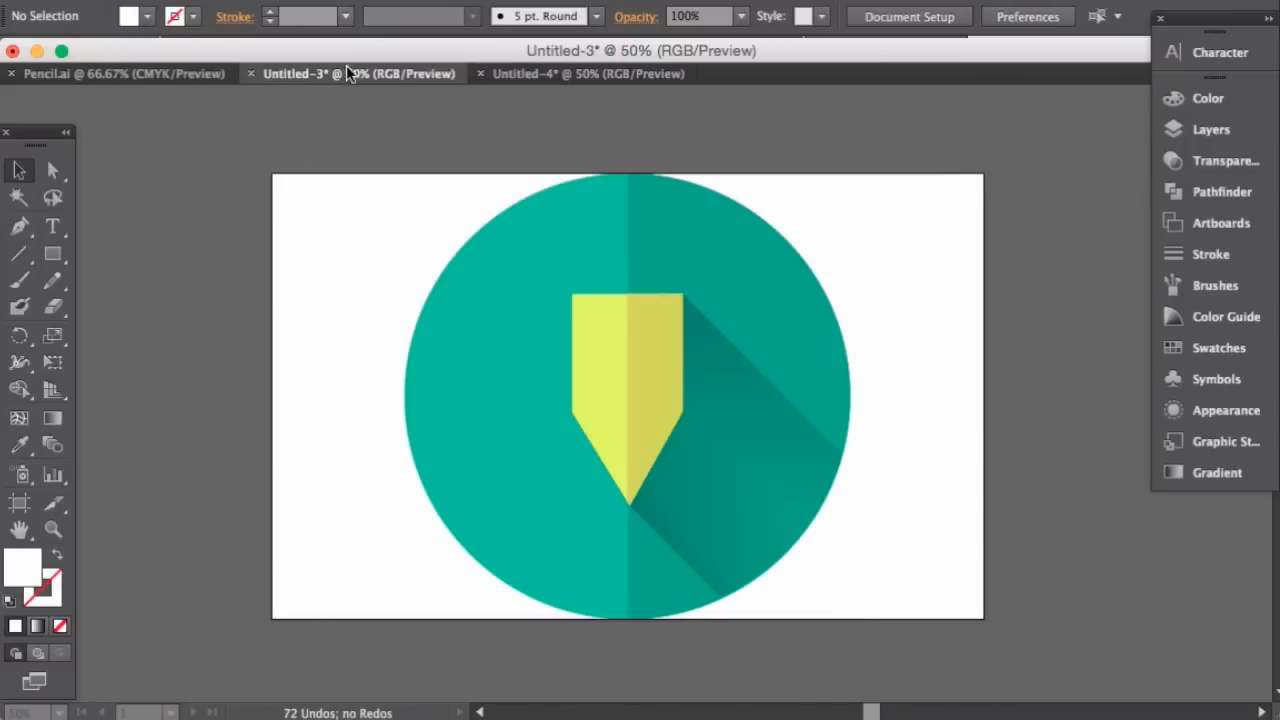
pyautogui.click(572, 73)
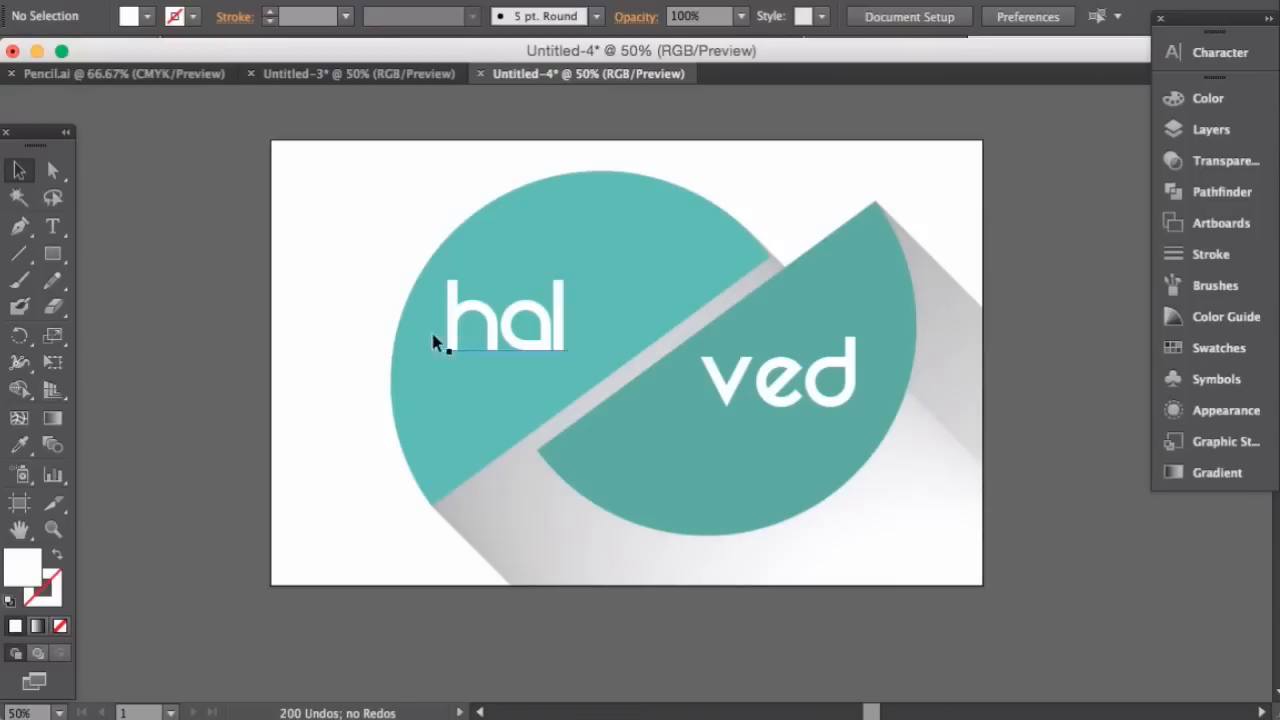
# - Check the bounds of the clipped shadow group against the artboard edges, and clear the selection
pyautogui.click(436, 442)
pyautogui.click(304, 518)
pyautogui.click(980, 555)
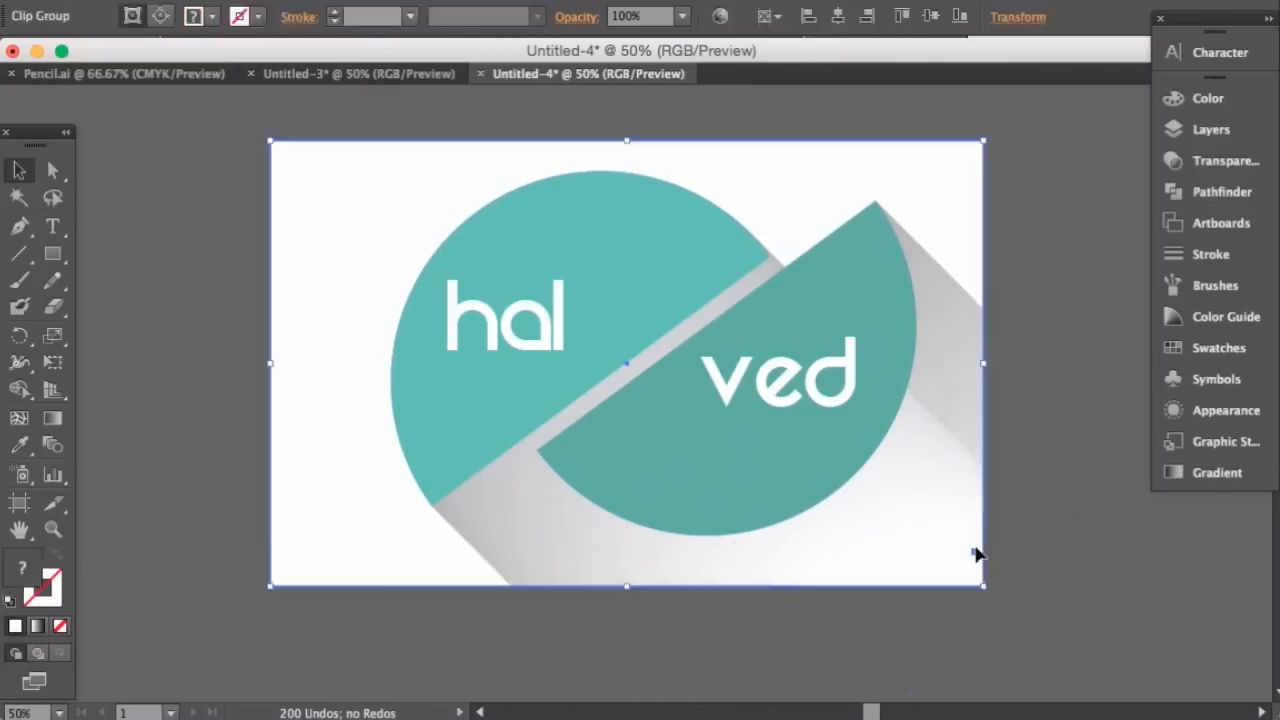
pyautogui.click(1020, 608)
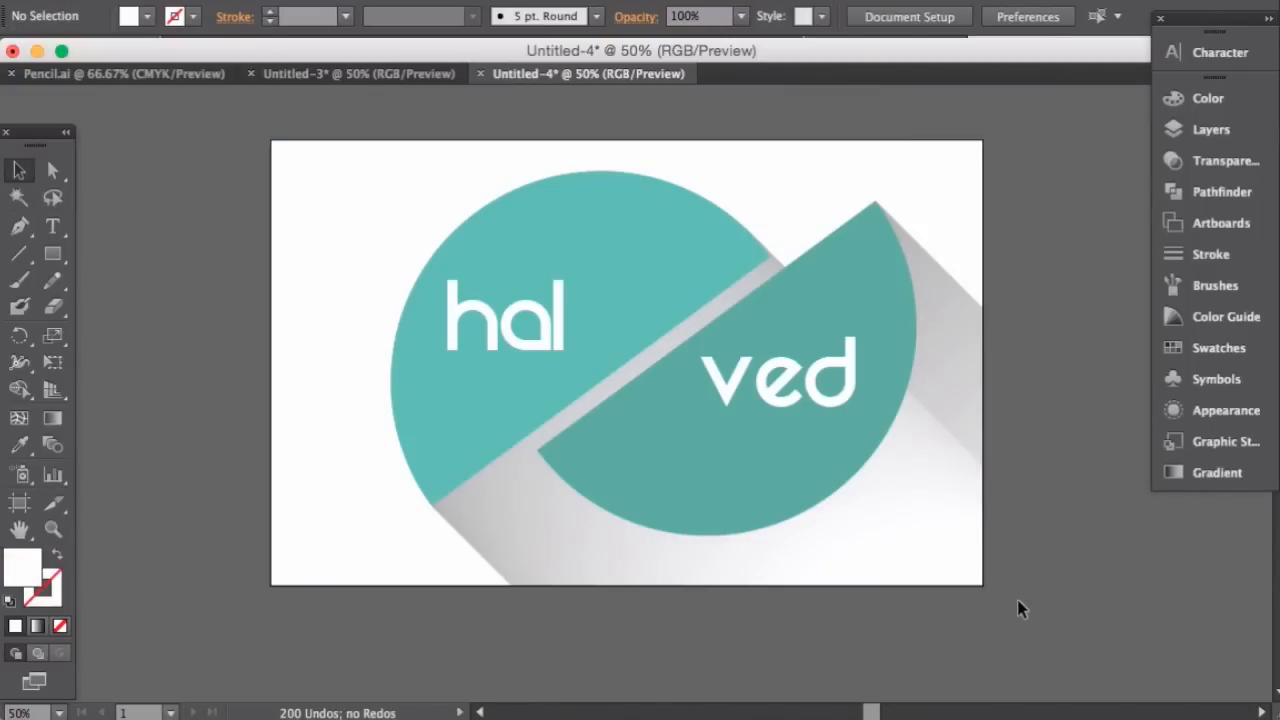
# - Undo the clipping mask on the shadow group and examine the unclipped shadow around the artboard
pyautogui.press('super+z')
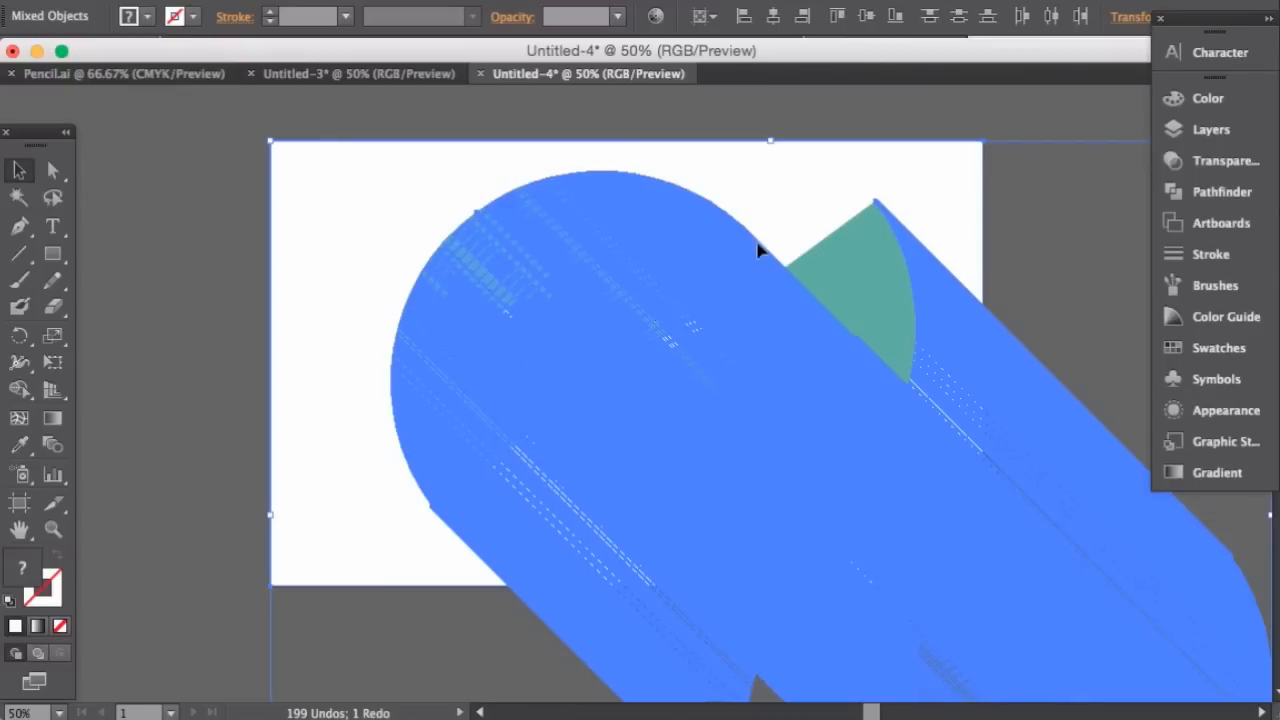
pyautogui.click(256, 544)
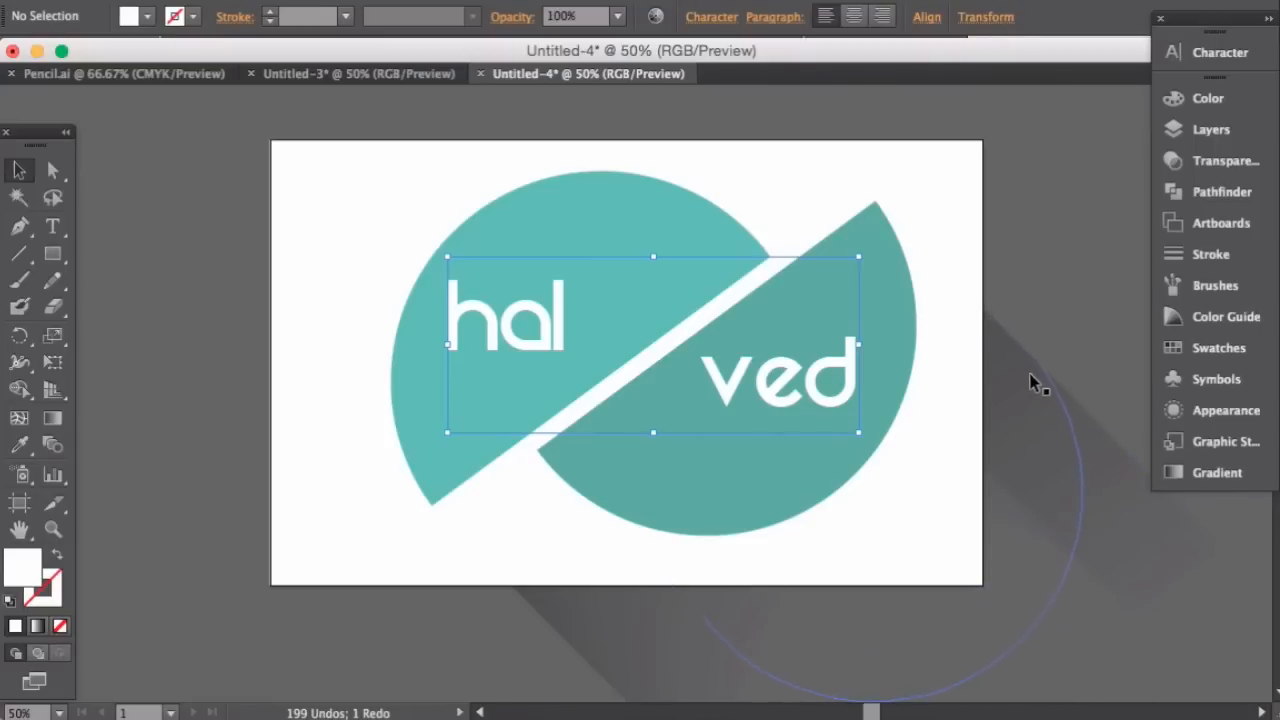
pyautogui.press('super+equal')
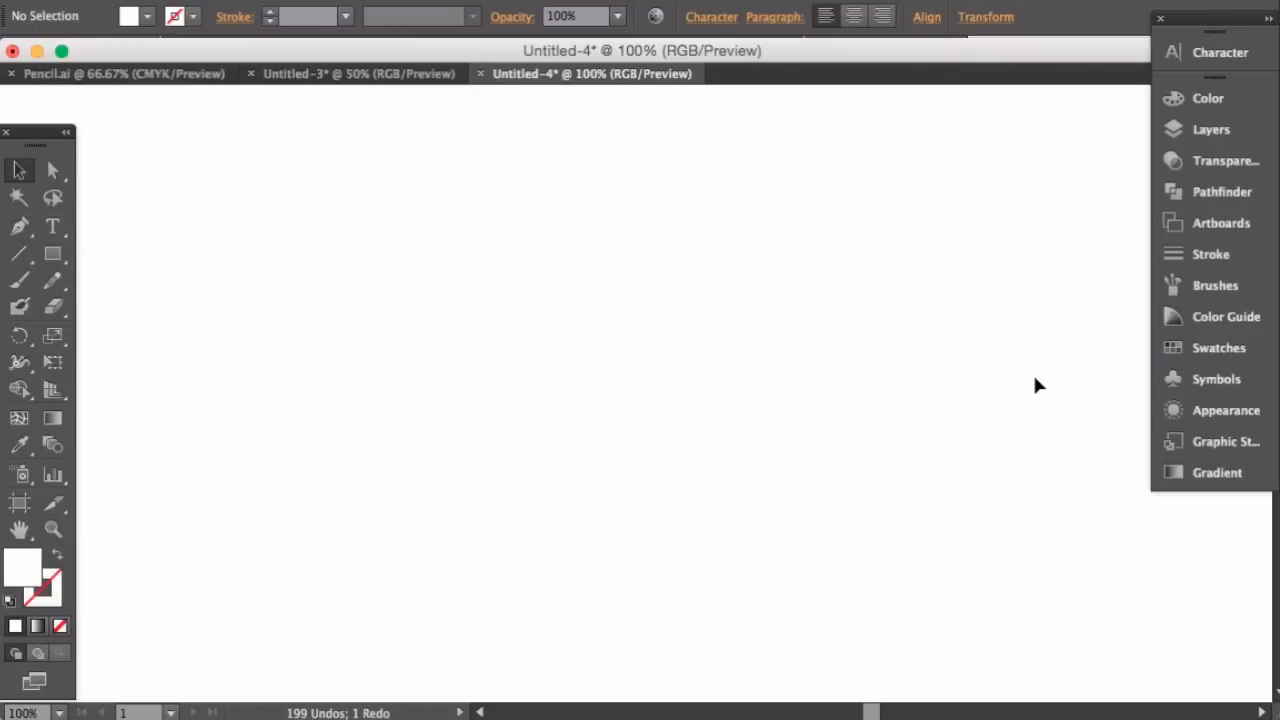
pyautogui.press('super')
pyautogui.press('super+minus')
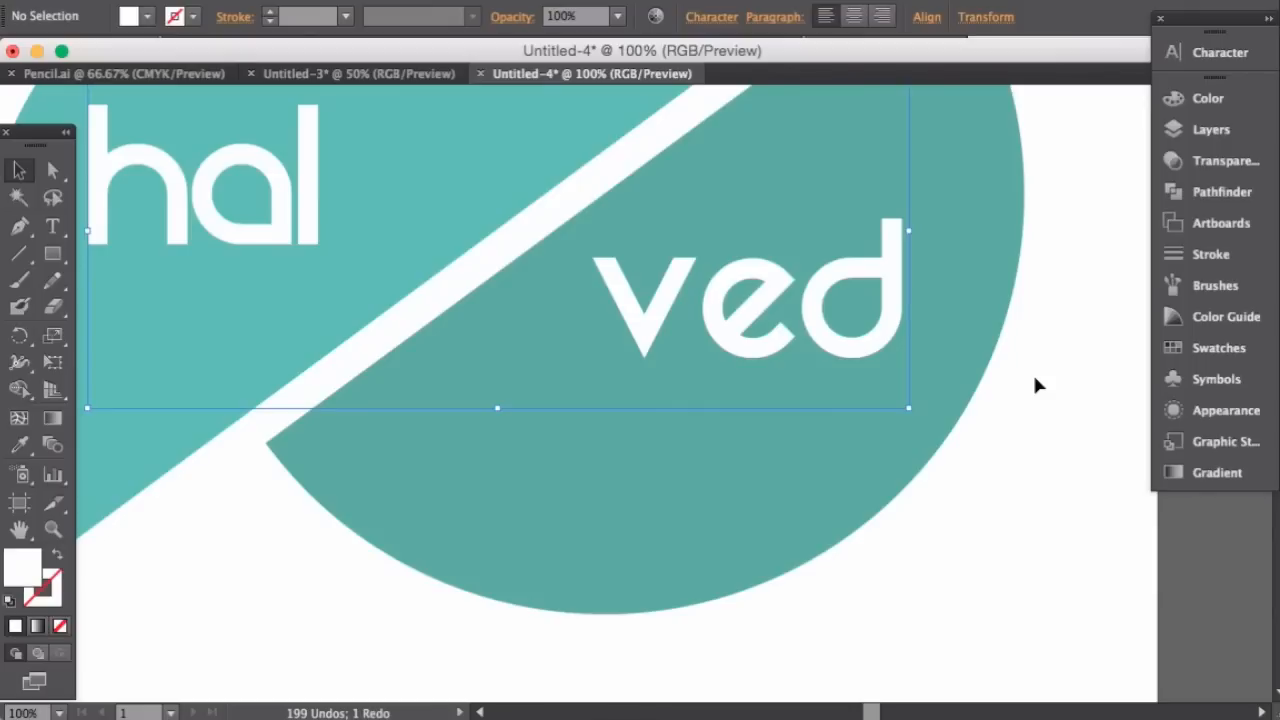
pyautogui.press('super+minus')
pyautogui.press('super+minus')
pyautogui.press('super+minus')
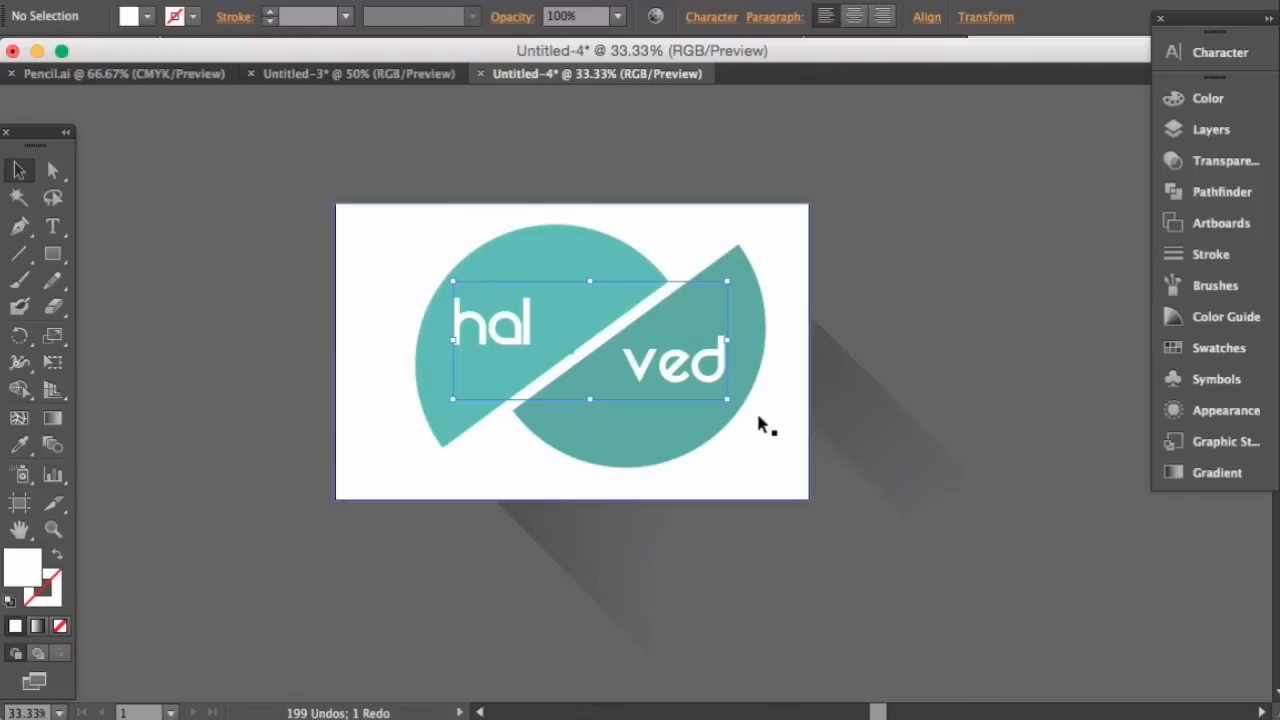
# - Redo the clipping mask that trims the shadow to the artboard, and deselect all the artwork
pyautogui.press('super')
pyautogui.press('super+z')
pyautogui.press('super+z')
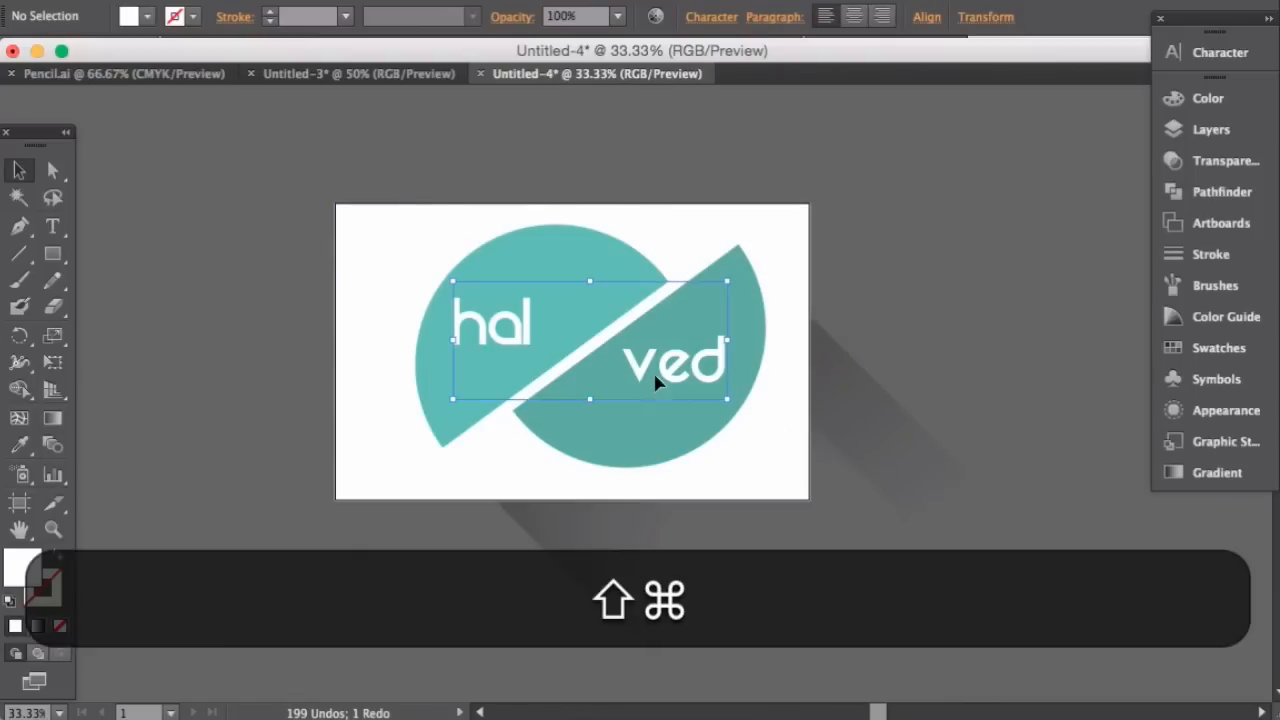
pyautogui.press('super+shift+z')
pyautogui.press('super+shift+z')
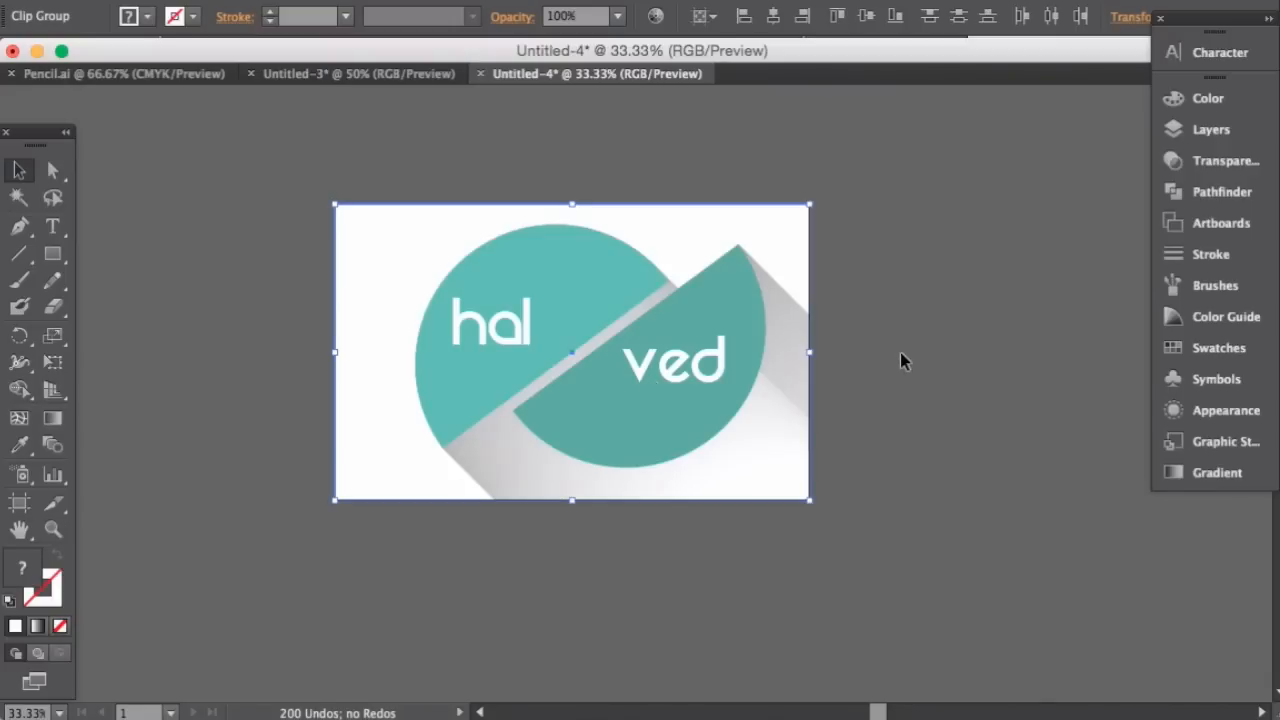
pyautogui.click(860, 397)
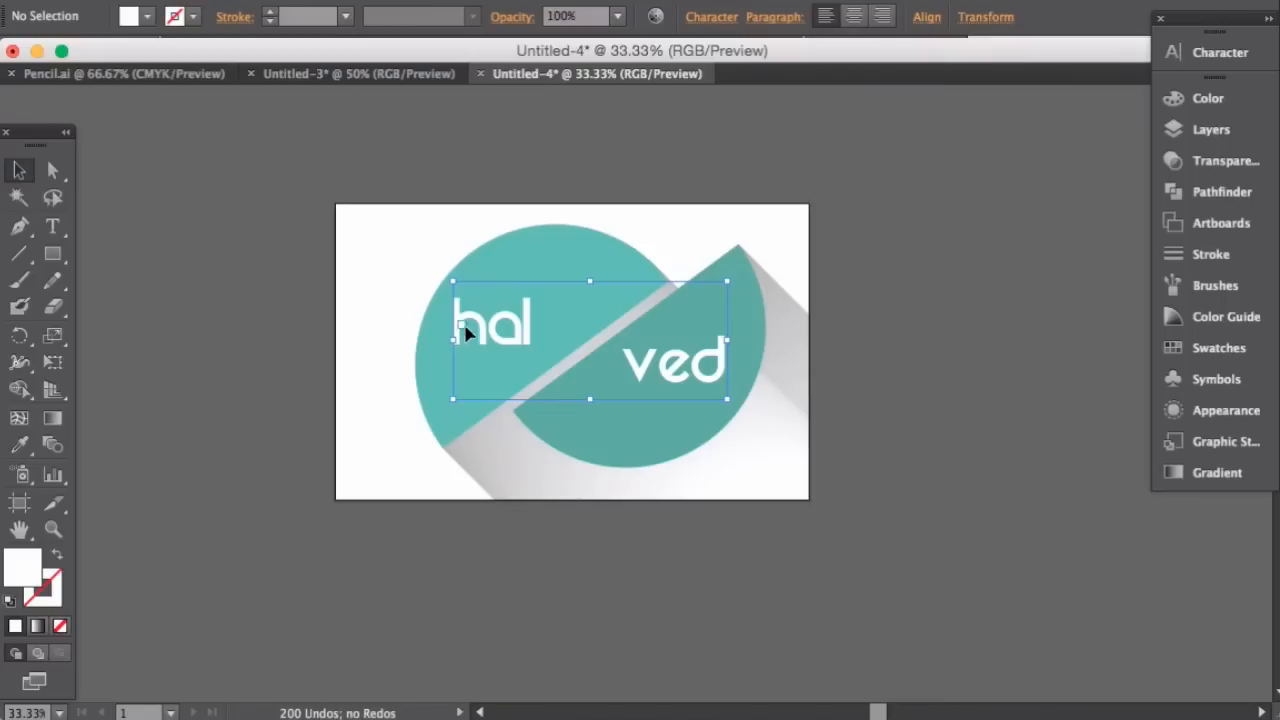
pyautogui.click(424, 400)
pyautogui.click(284, 443)
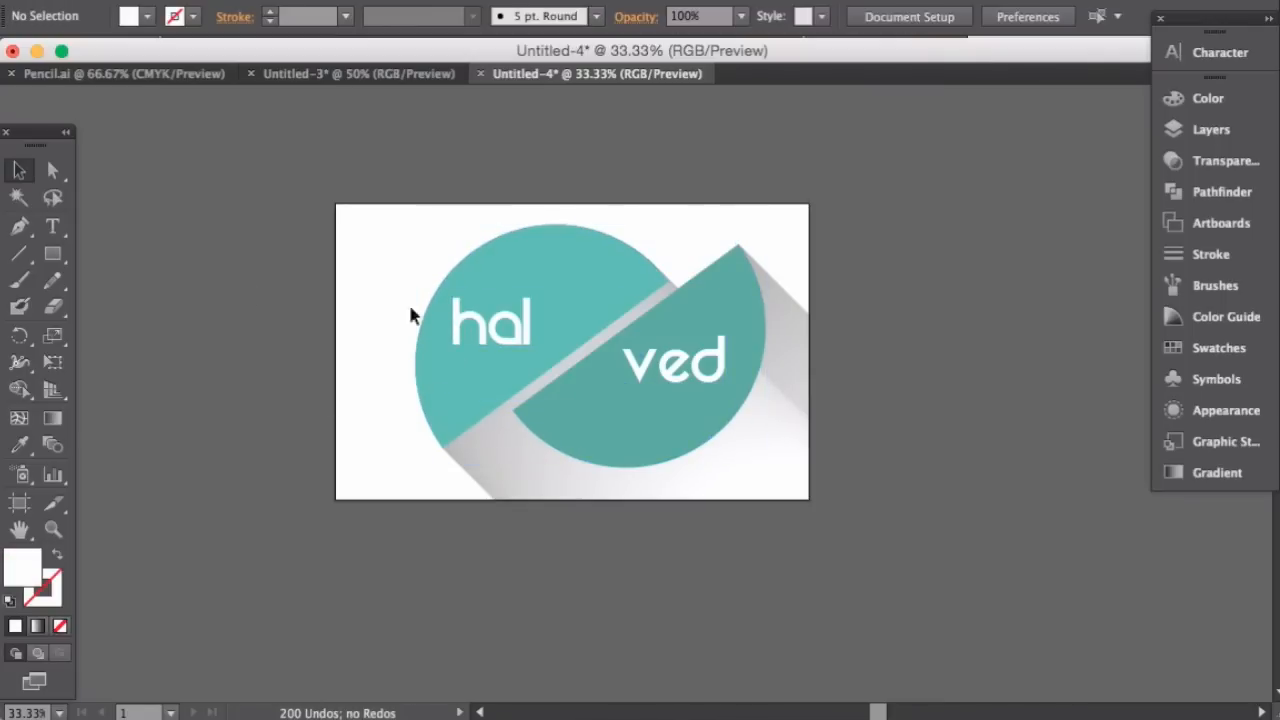